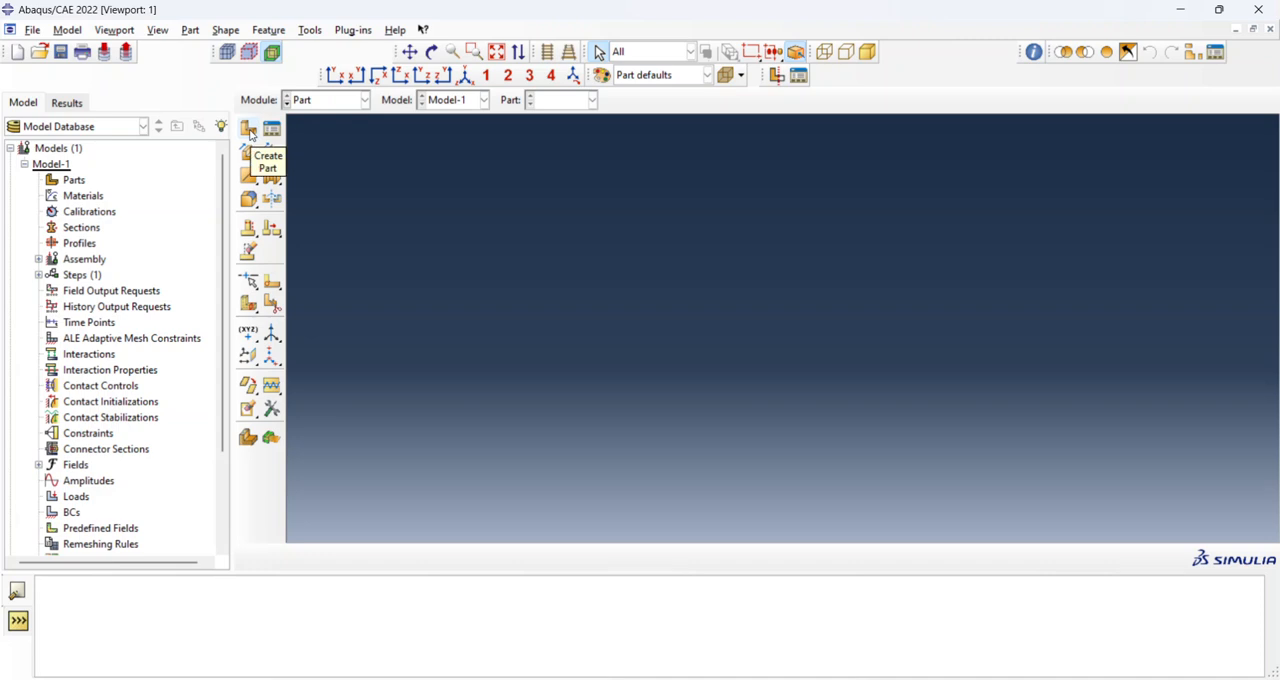
# Create a 3D deformable solid extrusion part with an approximate size of 1.
pyautogui.click(250, 133)
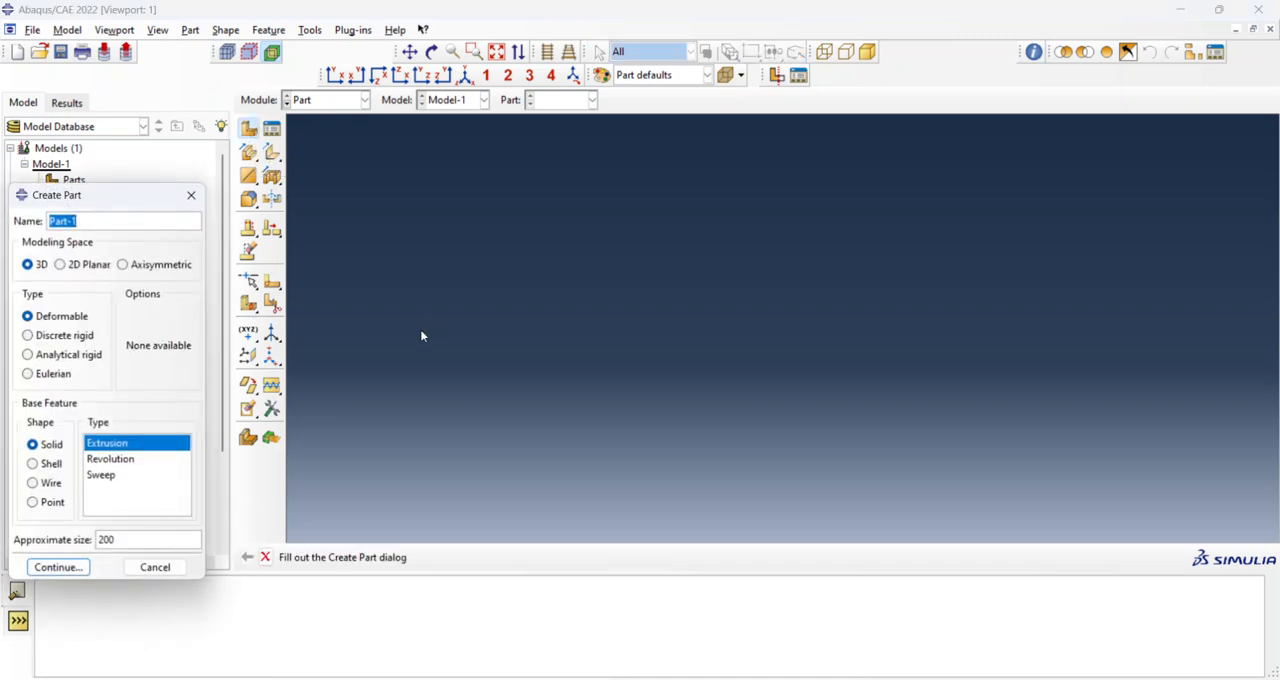
pyautogui.moveTo(150, 539); pyautogui.dragTo(31, 541)
pyautogui.write('1')
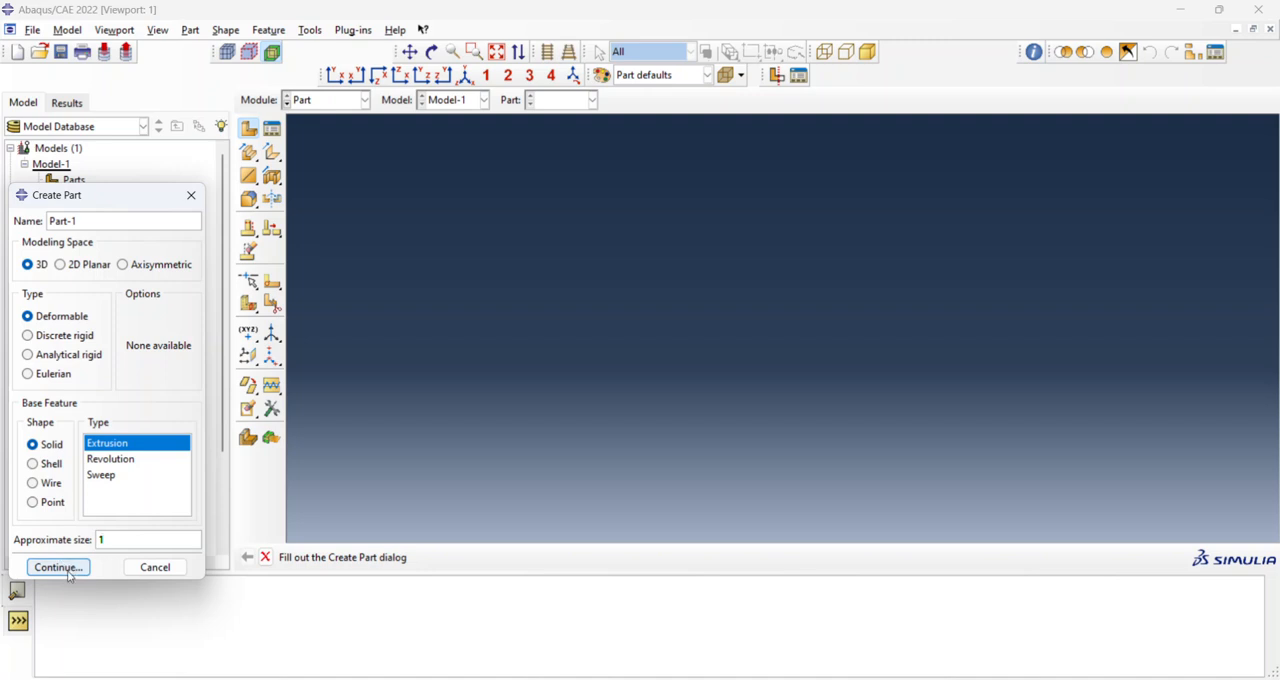
pyautogui.click(58, 567)
# Sketch a rectangle about 0.1 wide and 0.02 high, with its lower edge on the horizontal axis.
pyautogui.click(272, 153)
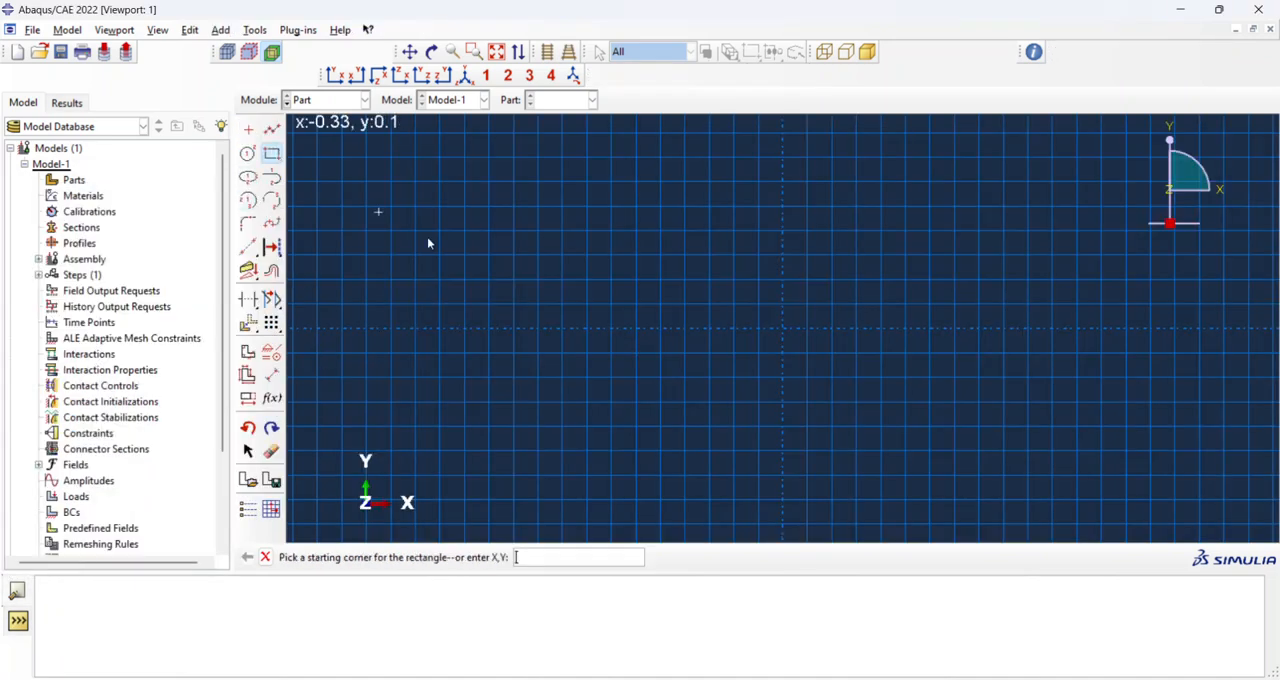
pyautogui.click(733, 305)
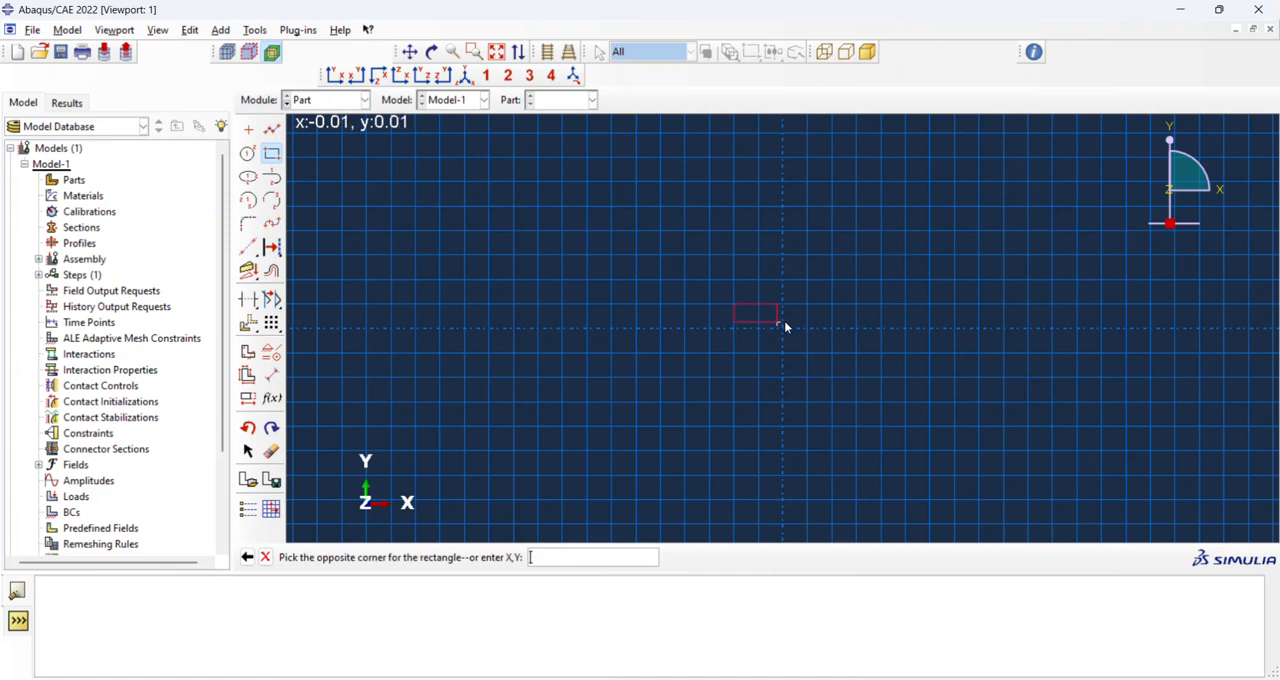
pyautogui.click(855, 330)
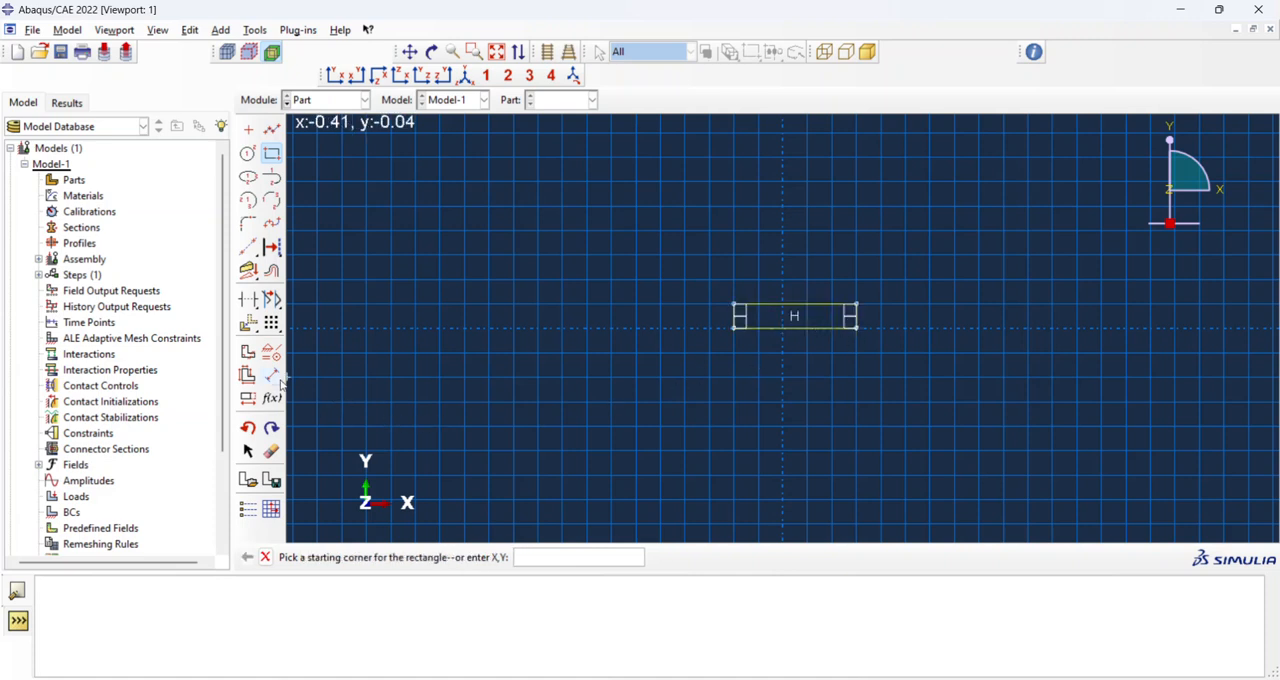
# Dimension the rectangle's width at 0.1 and its height at 0.02.
pyautogui.click(271, 374)
pyautogui.click(814, 305)
pyautogui.click(814, 288)
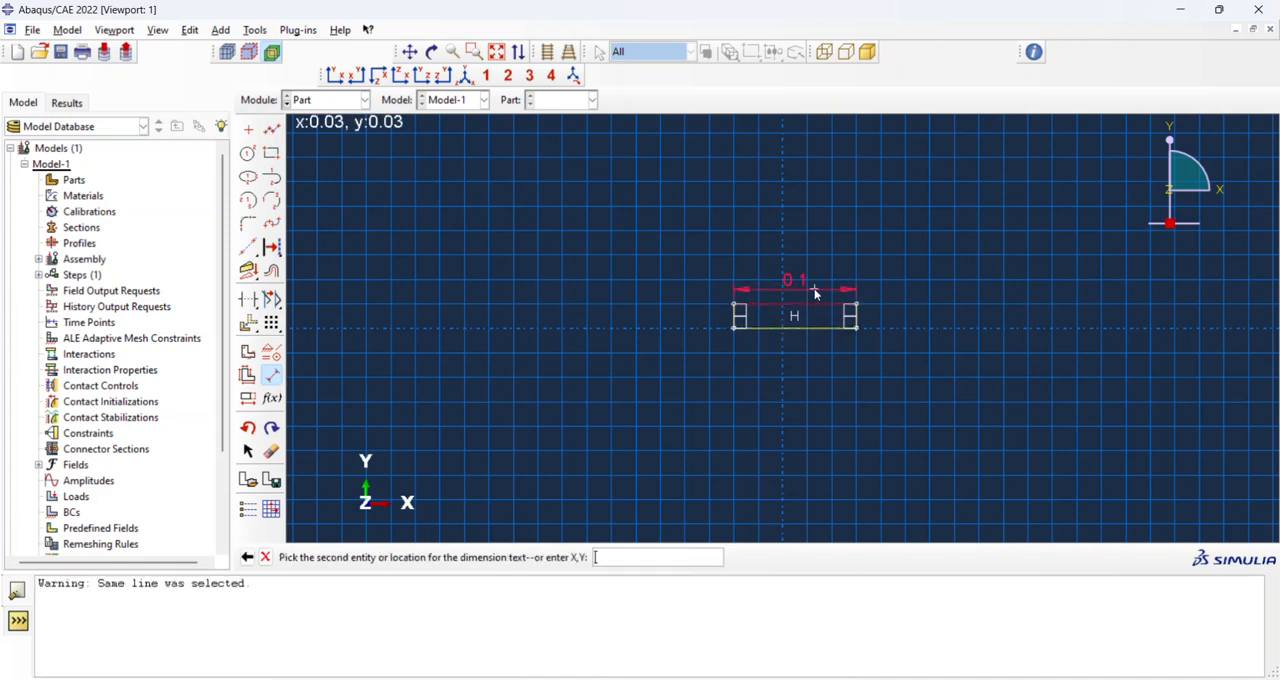
pyautogui.click(816, 288)
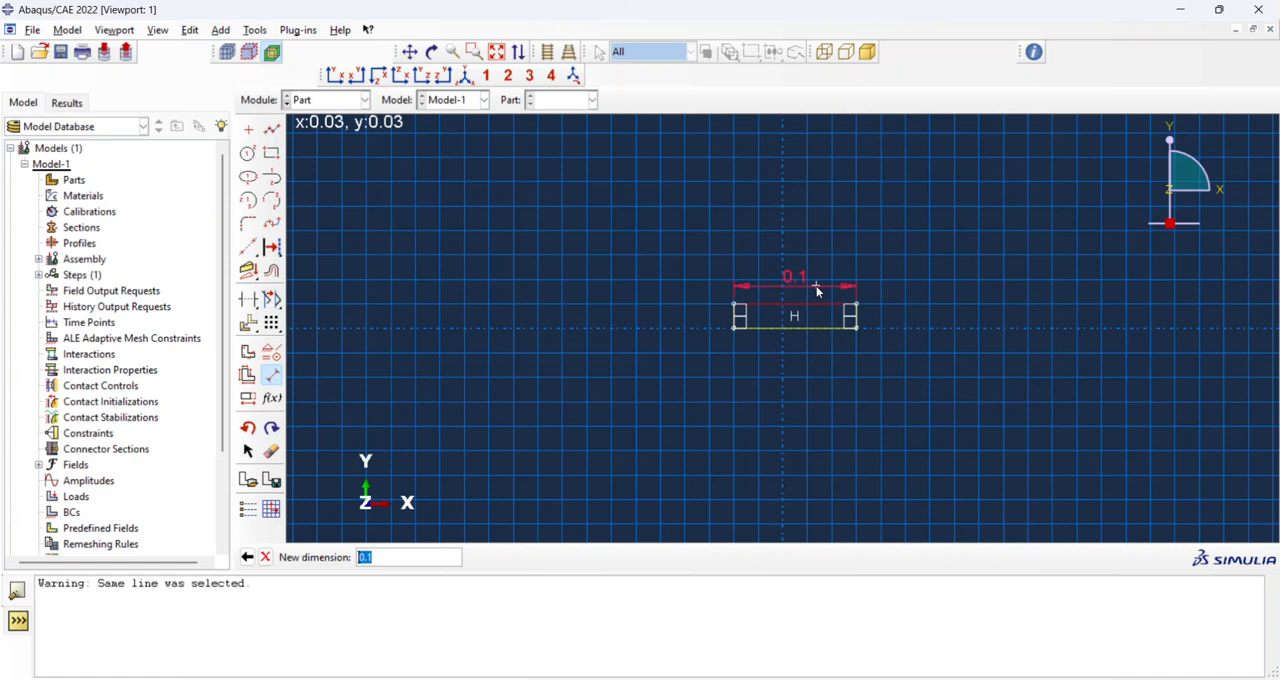
pyautogui.press('Return')
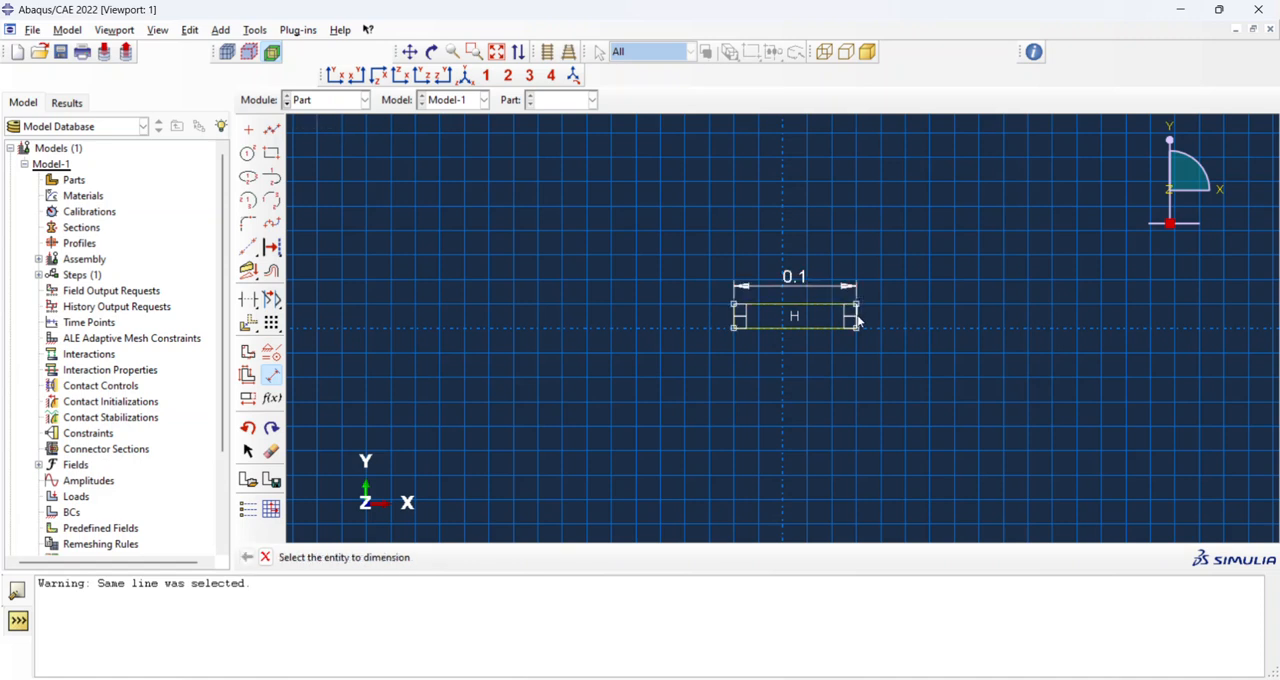
pyautogui.click(733, 318)
pyautogui.click(684, 391)
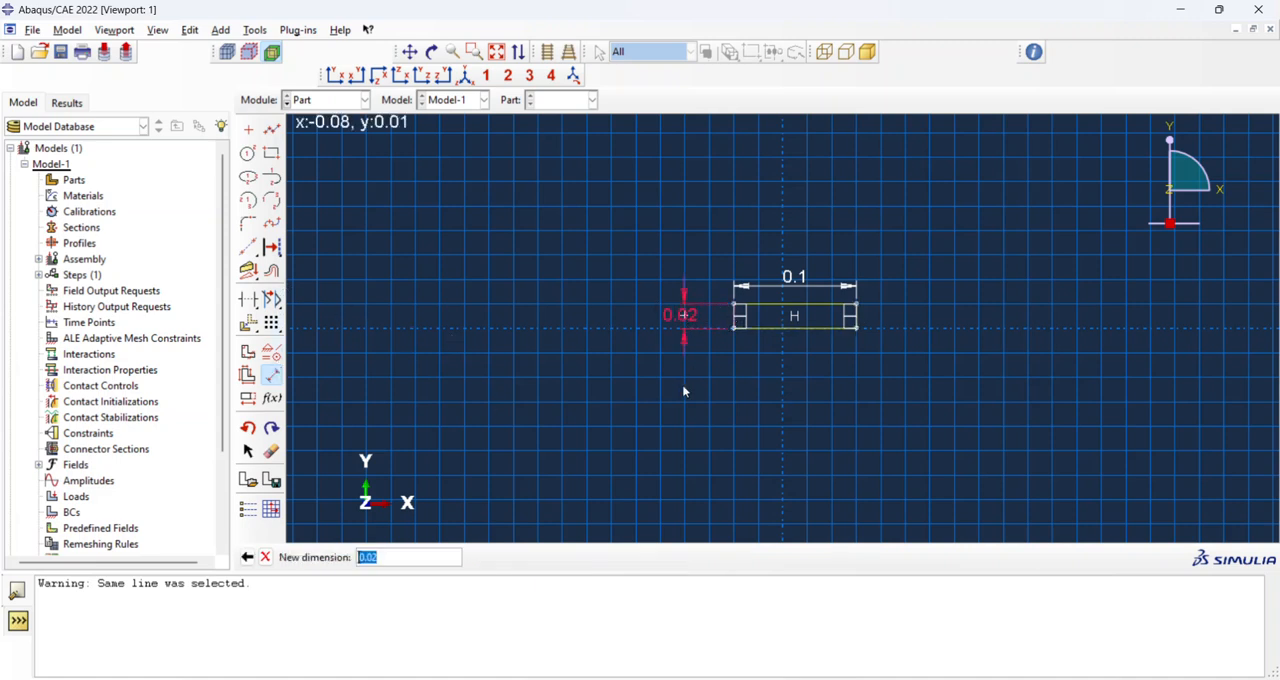
pyautogui.press('Return')
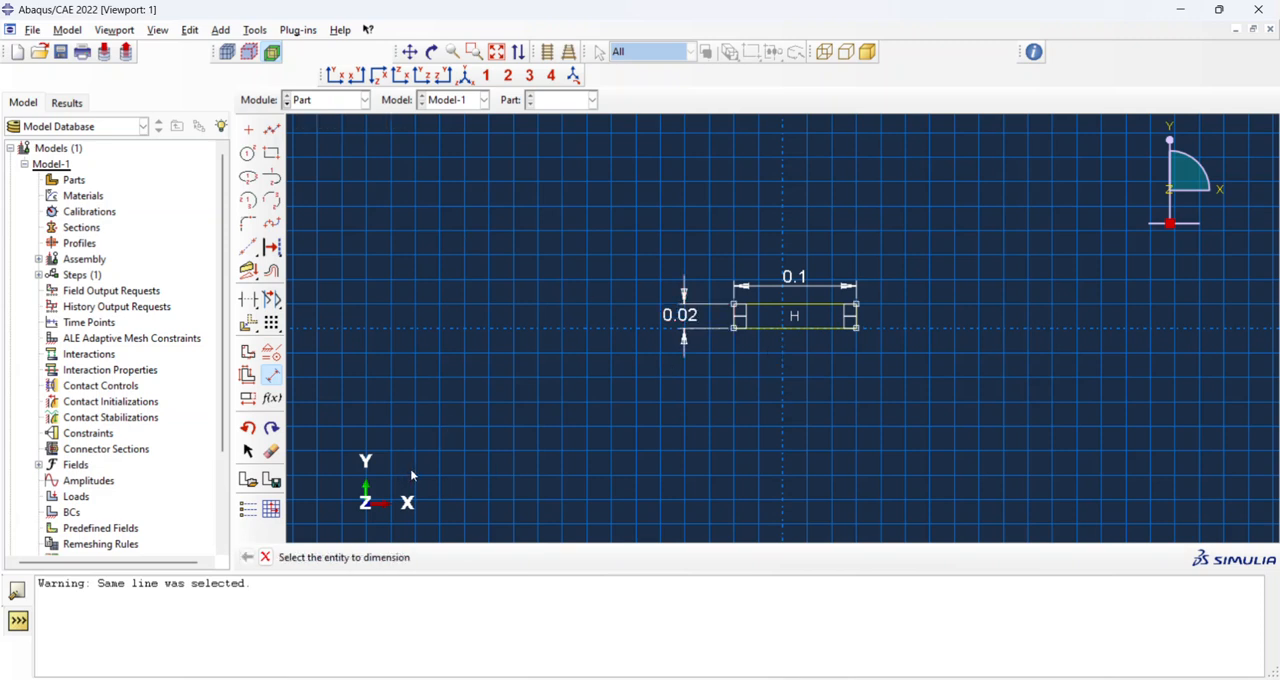
# Finish the section sketch and extrude it to a depth of 1.
pyautogui.click(265, 557)
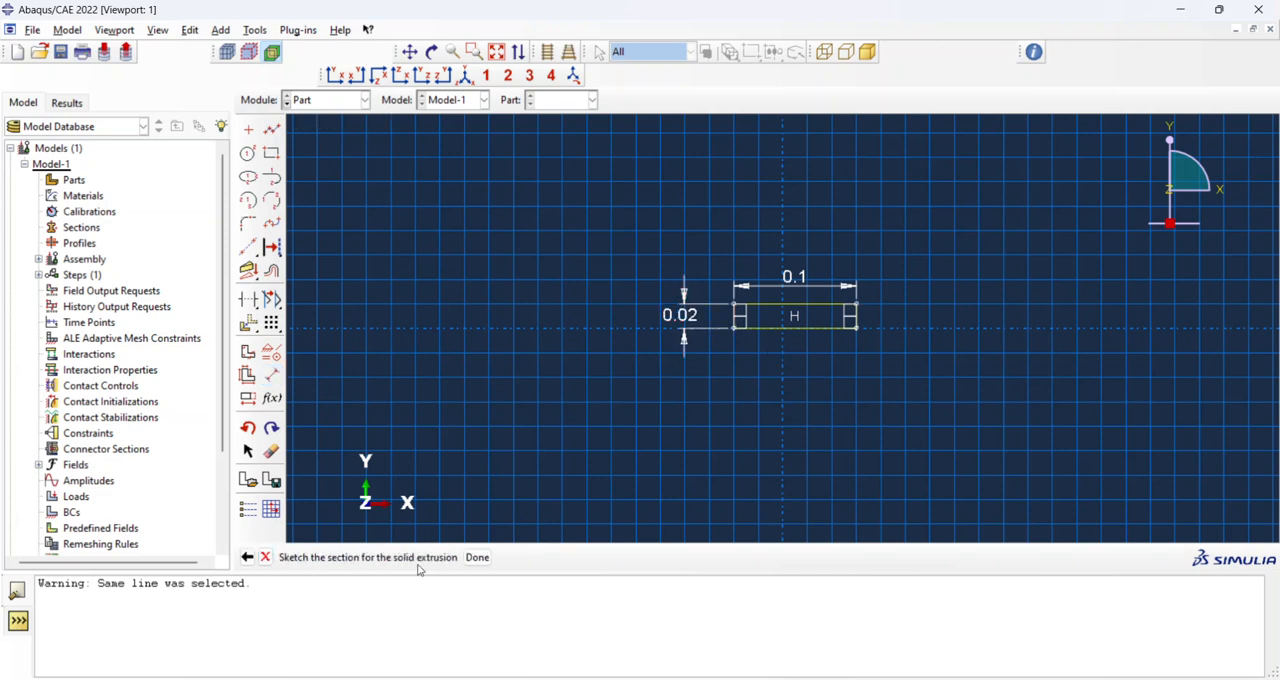
pyautogui.click(472, 557)
pyautogui.write('1')
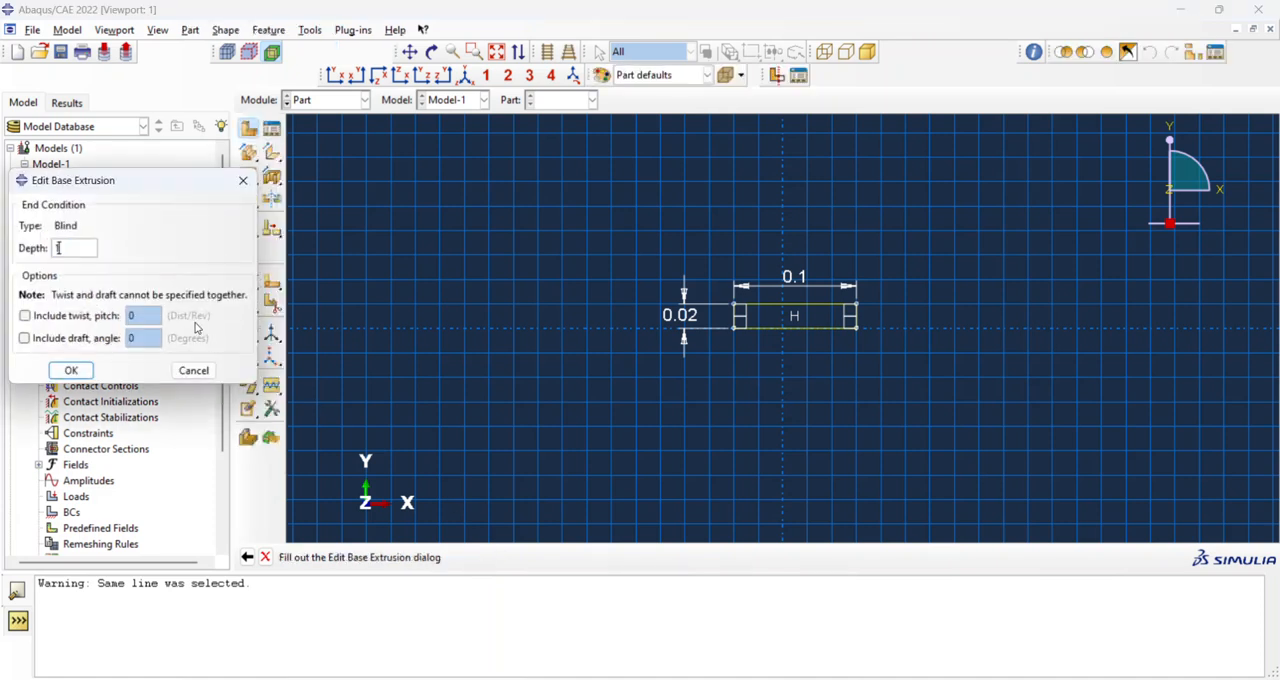
pyautogui.click(84, 370)
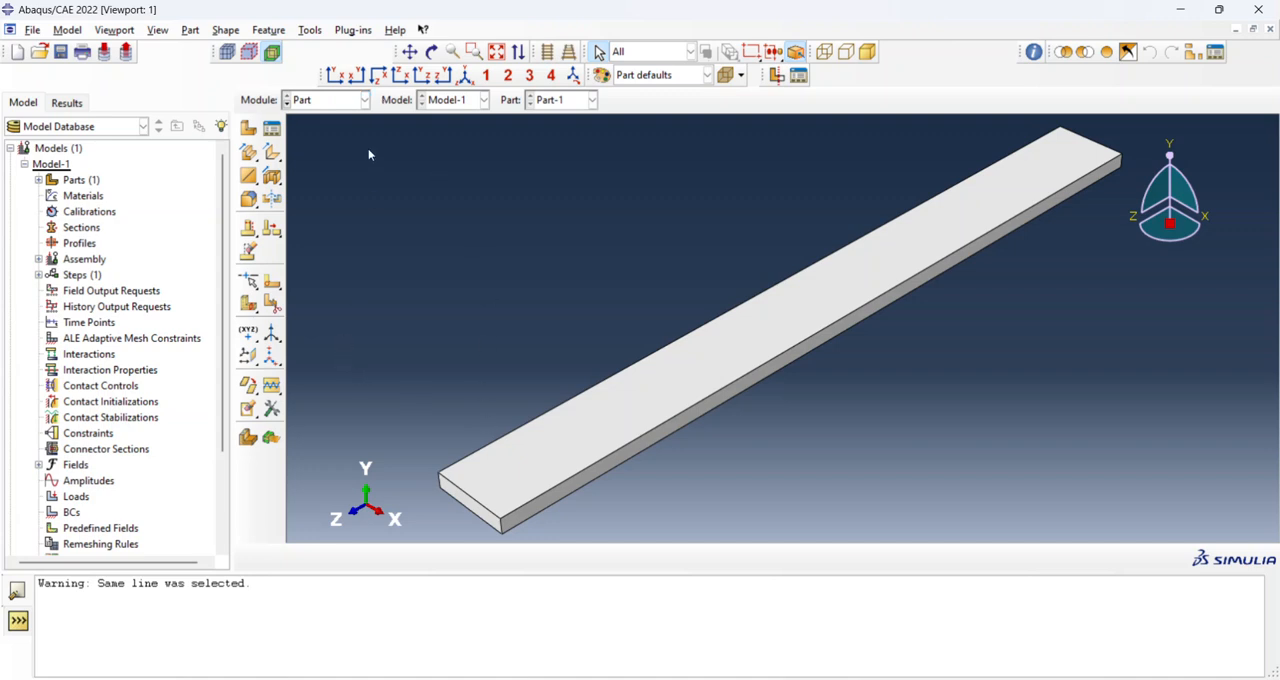
# Start a face partition sketch on the beam's near end face, with its short side edge vertical and on the right.
pyautogui.keyDown('ctrl'); pyautogui.keyDown('alt'); pyautogui.moveTo(531, 459); pyautogui.dragTo(794, 327); pyautogui.keyUp('alt'); pyautogui.keyUp('ctrl')
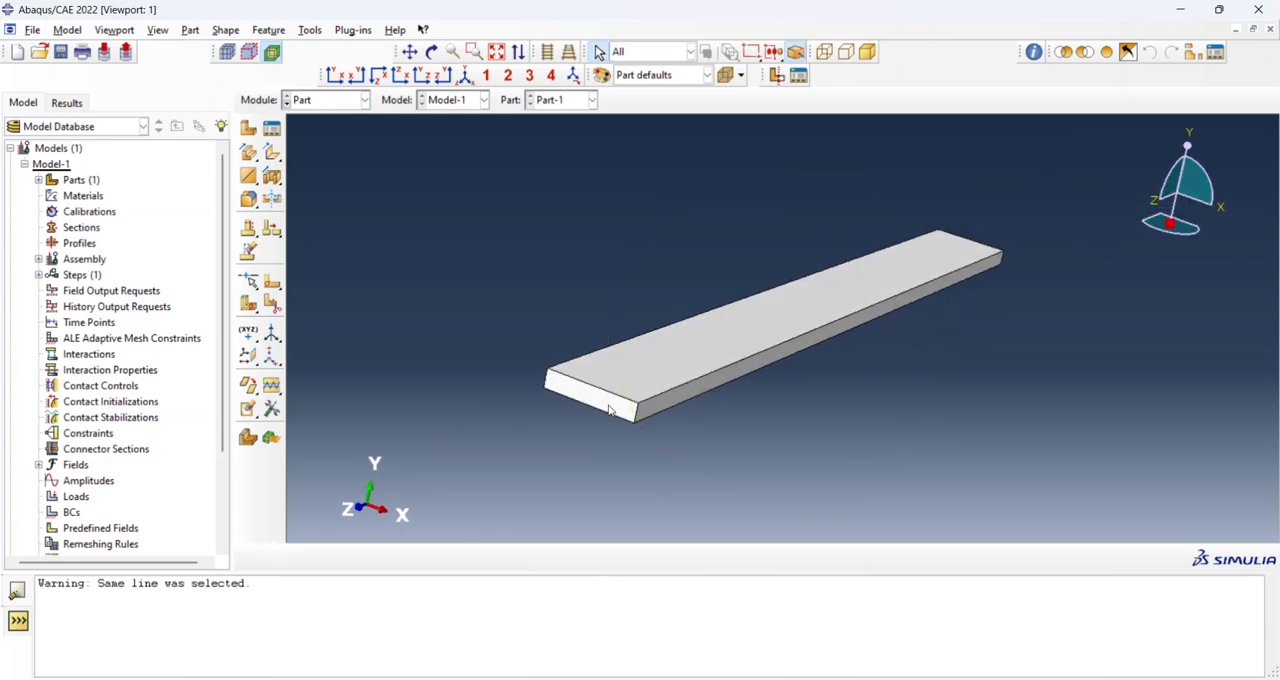
pyautogui.click(272, 283)
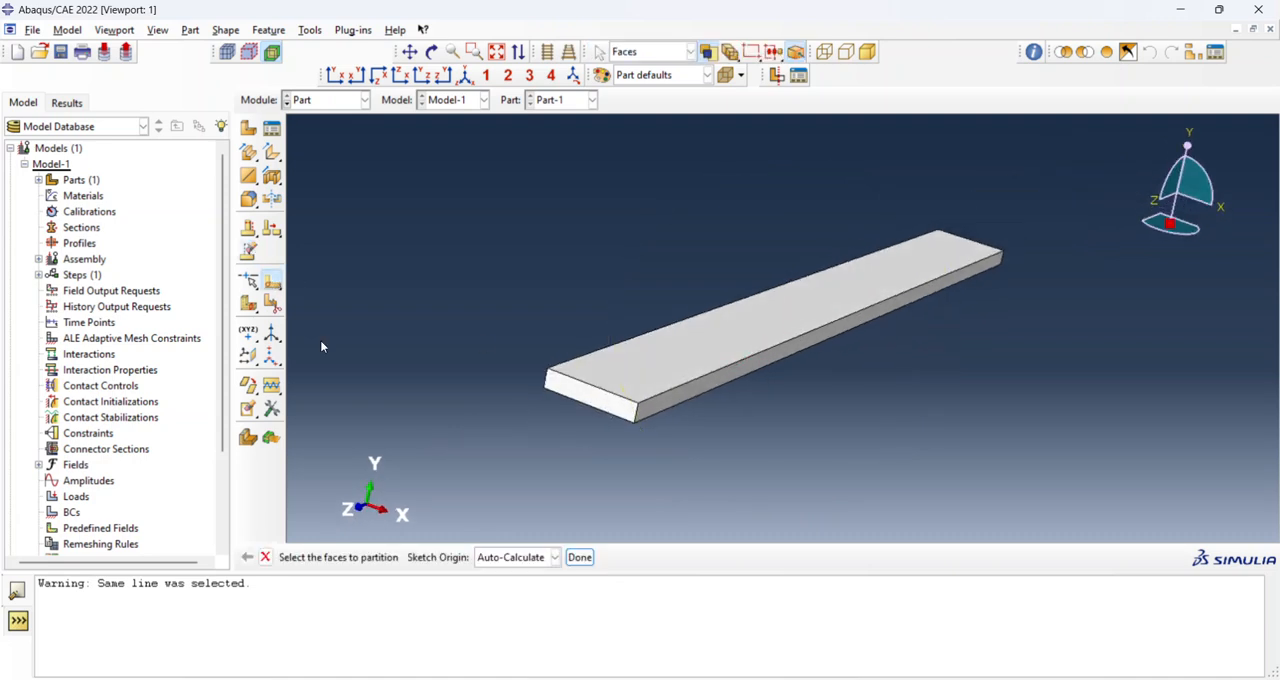
pyautogui.click(601, 405)
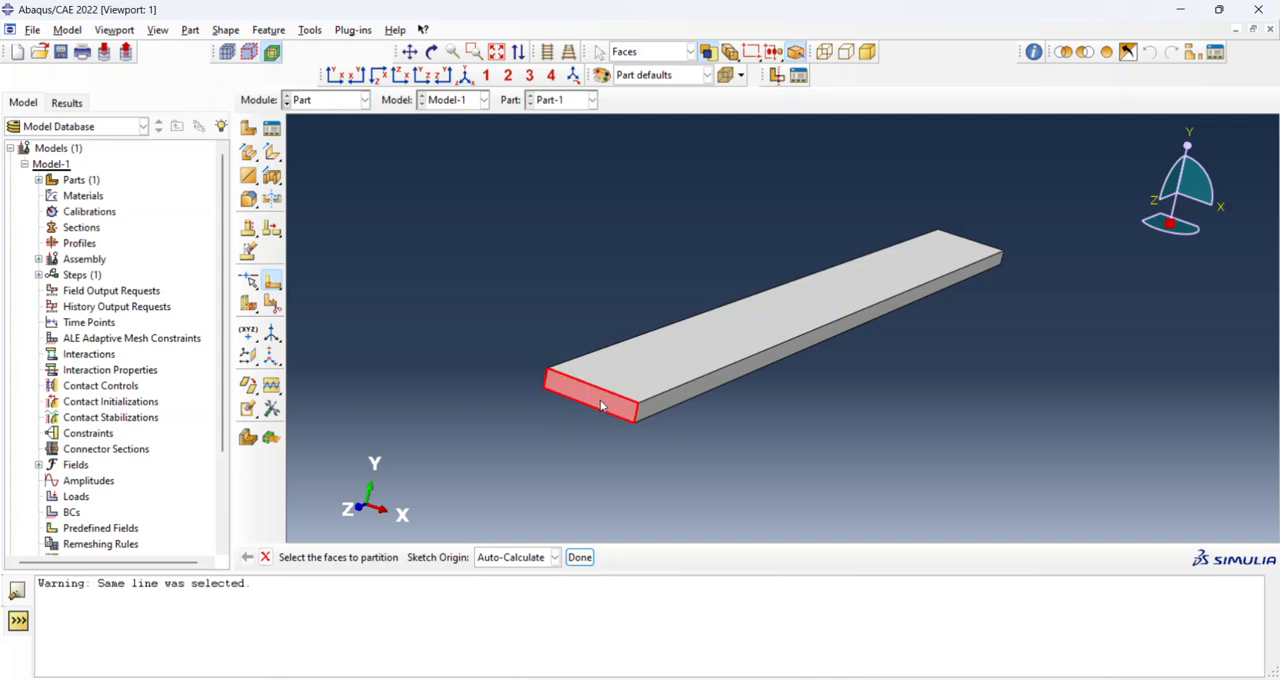
pyautogui.click(580, 557)
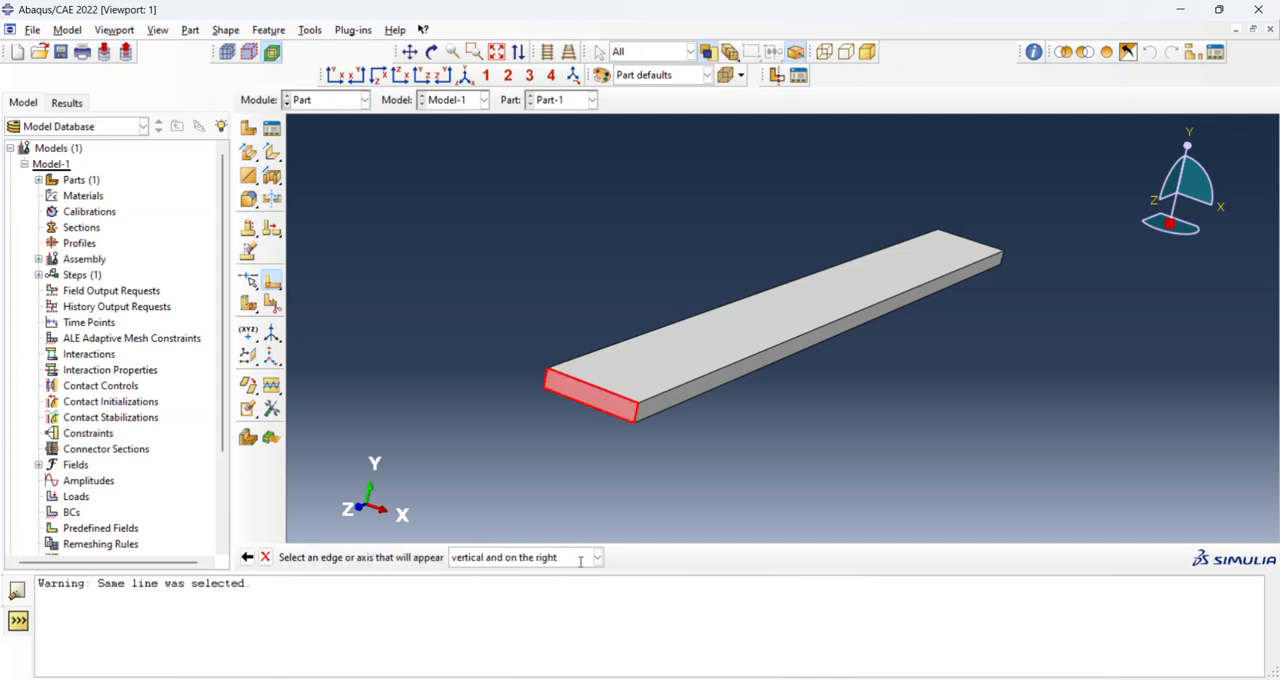
pyautogui.click(635, 412)
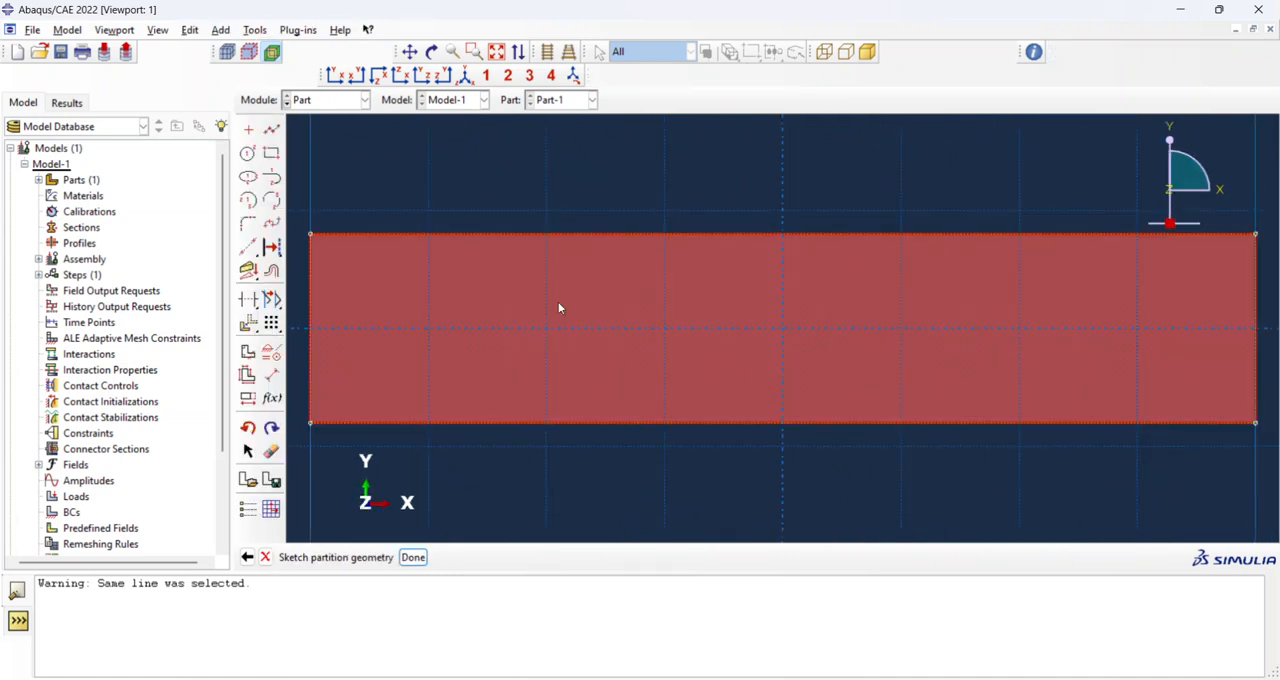
# Split the end face in half with a vertical line from the upper edge's midpoint to the lower edge's midpoint.
pyautogui.click(271, 129)
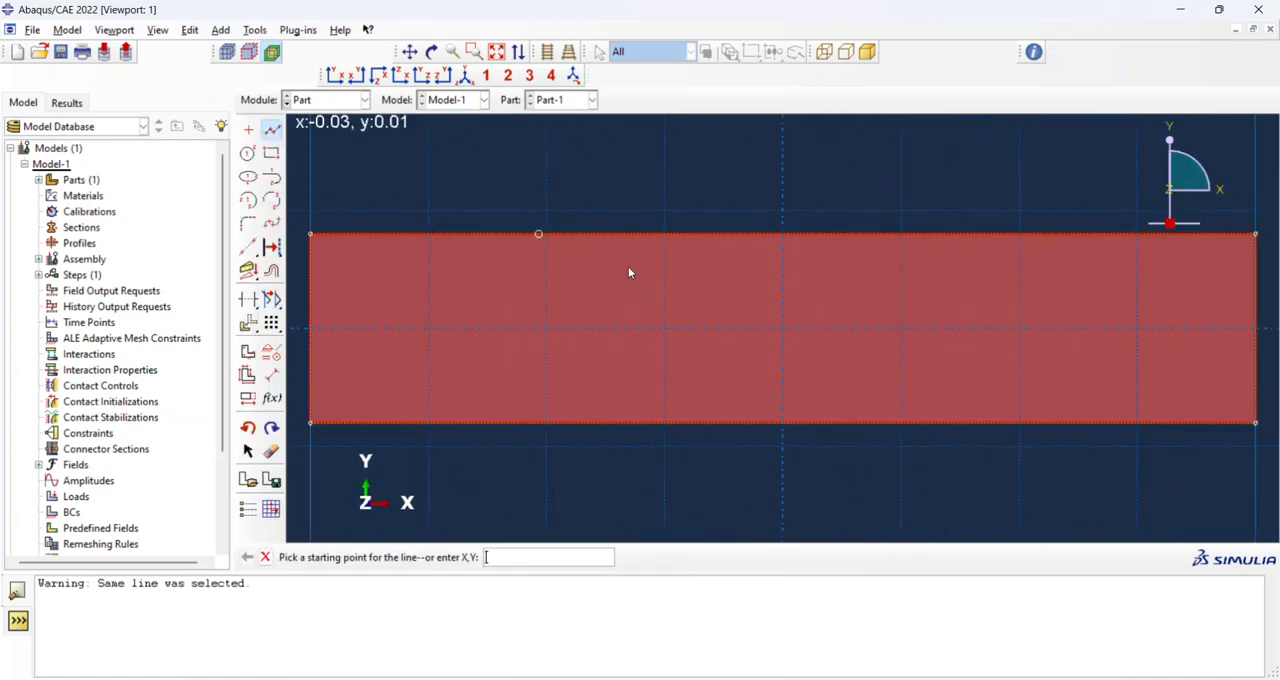
pyautogui.click(783, 235)
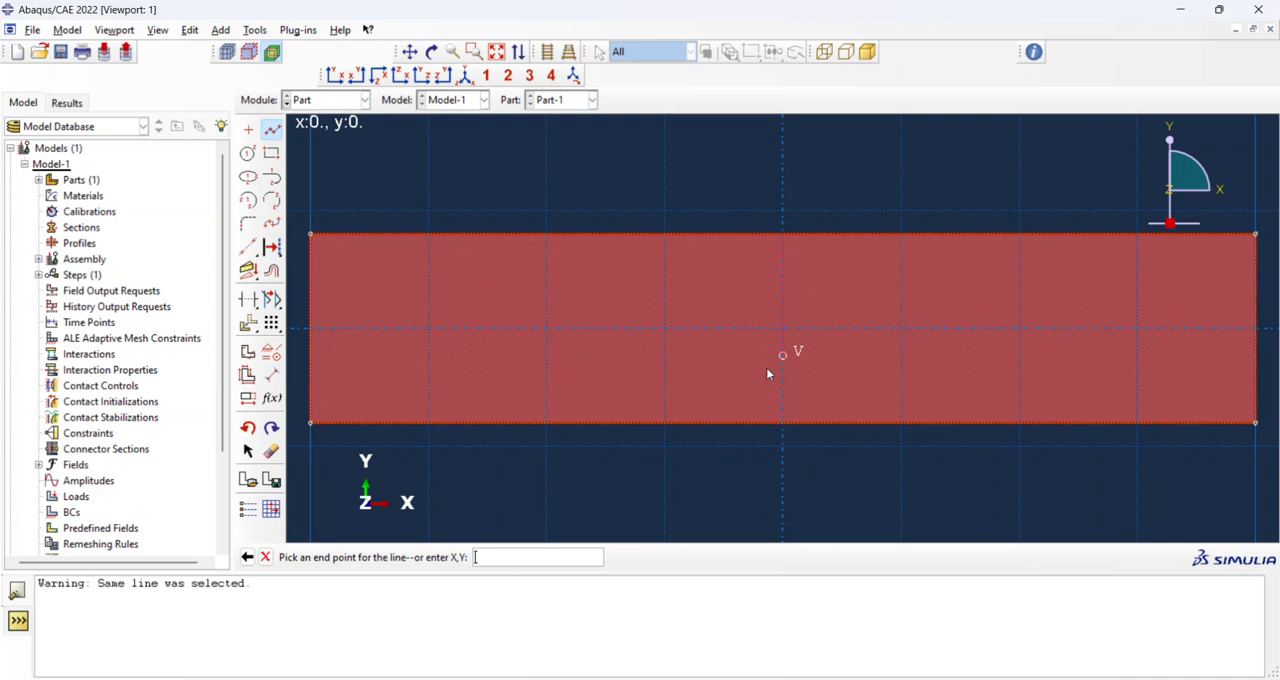
pyautogui.click(783, 422)
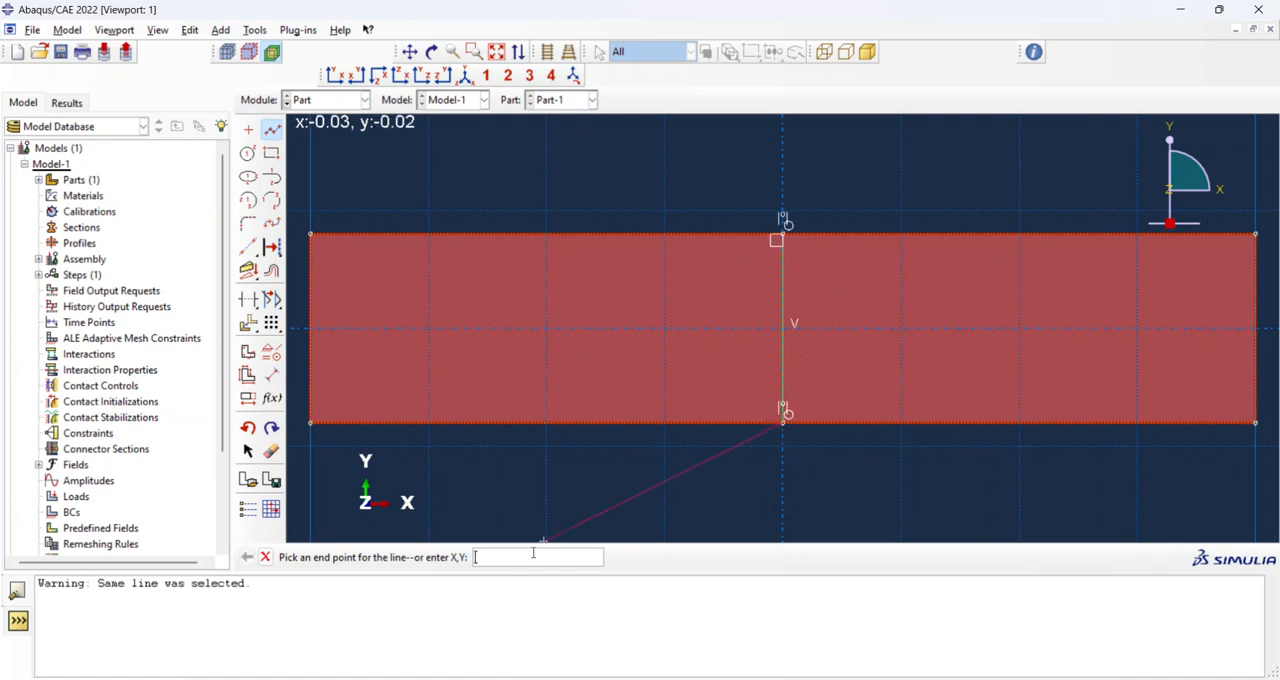
pyautogui.middleClick(601, 527)
pyautogui.click(413, 557)
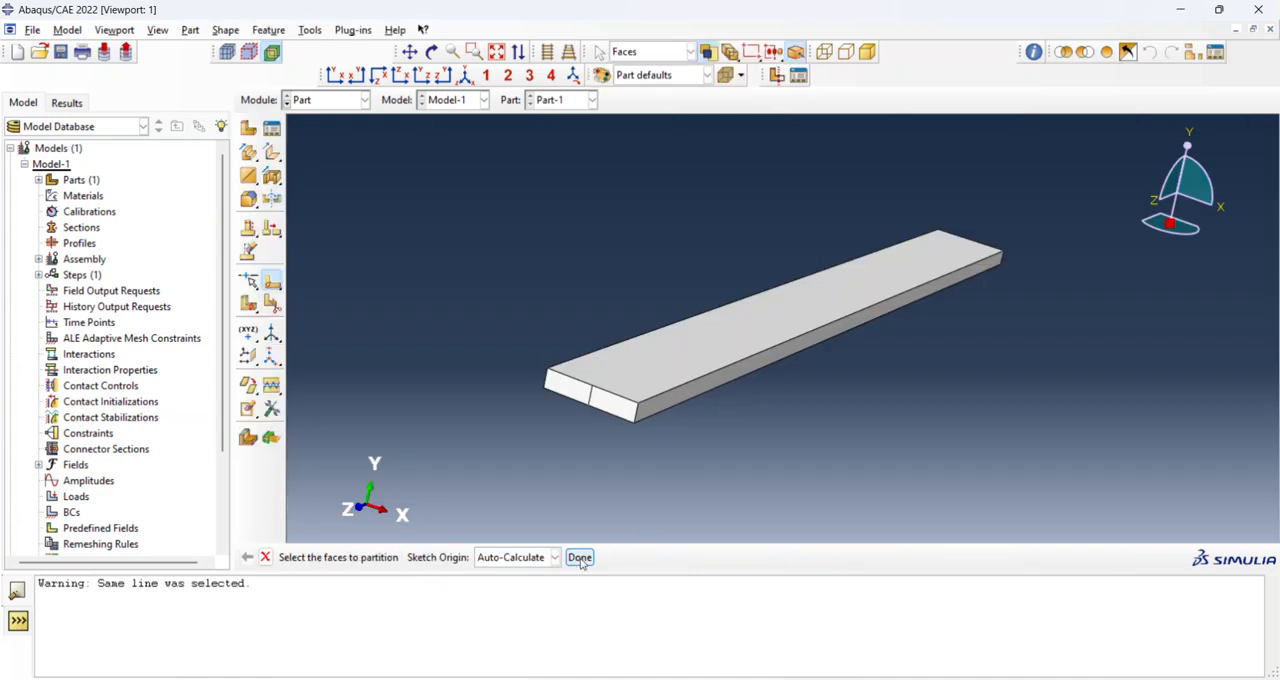
pyautogui.click(582, 560)
# In the Property module, create a material with a uniform mass density of 7900.
pyautogui.keyDown('ctrl'); pyautogui.keyDown('alt'); pyautogui.moveTo(651, 240); pyautogui.dragTo(634, 276); pyautogui.keyUp('alt'); pyautogui.keyUp('ctrl')
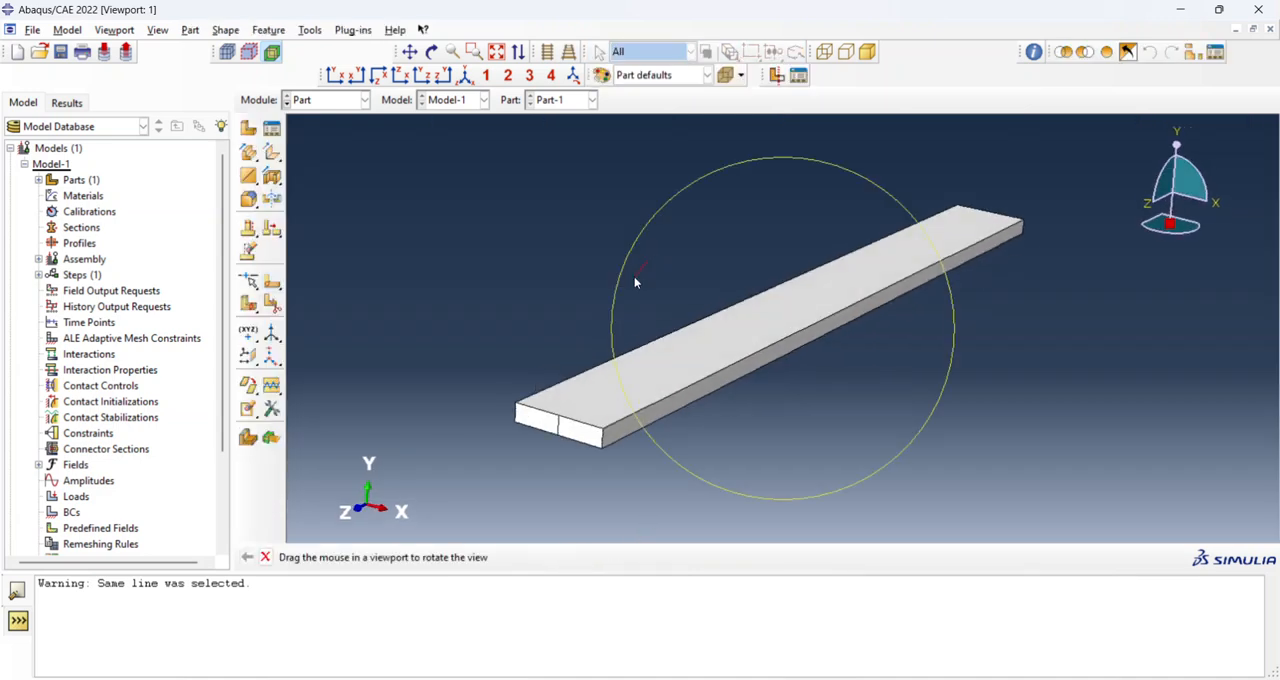
pyautogui.keyDown('ctrl'); pyautogui.keyDown('alt'); pyautogui.moveTo(764, 297); pyautogui.dragTo(757, 312); pyautogui.keyUp('alt'); pyautogui.keyUp('ctrl')
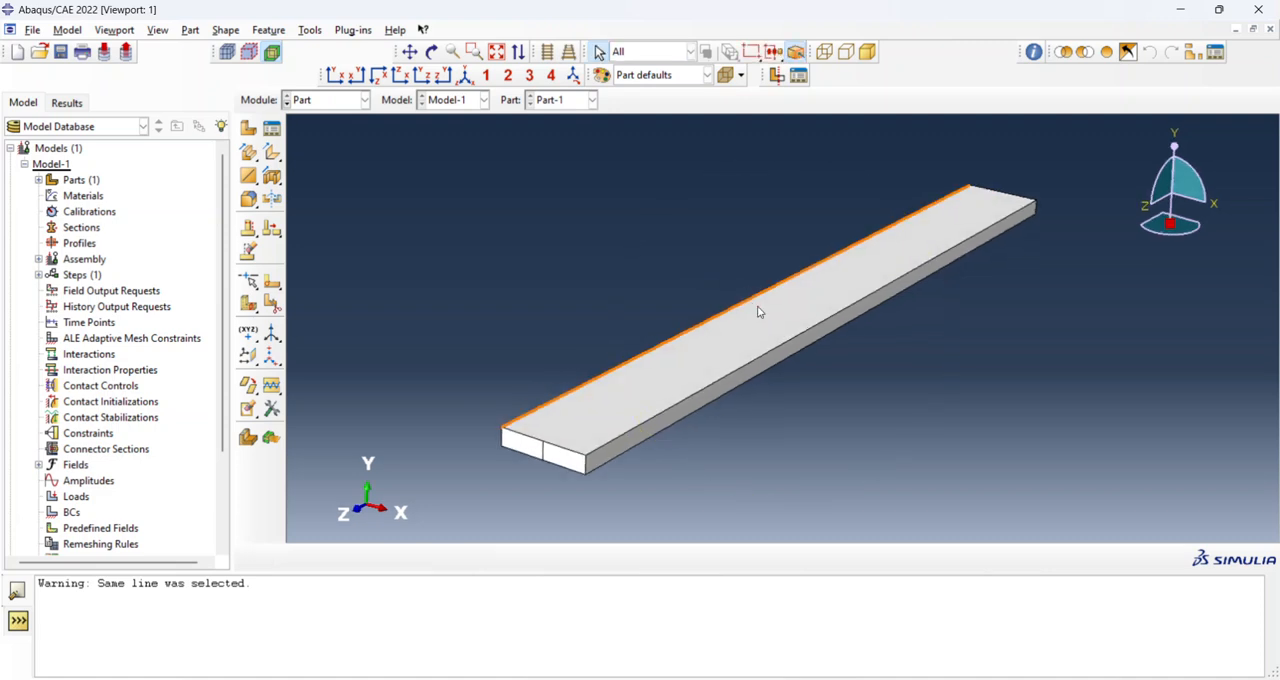
pyautogui.click(365, 103)
pyautogui.click(344, 131)
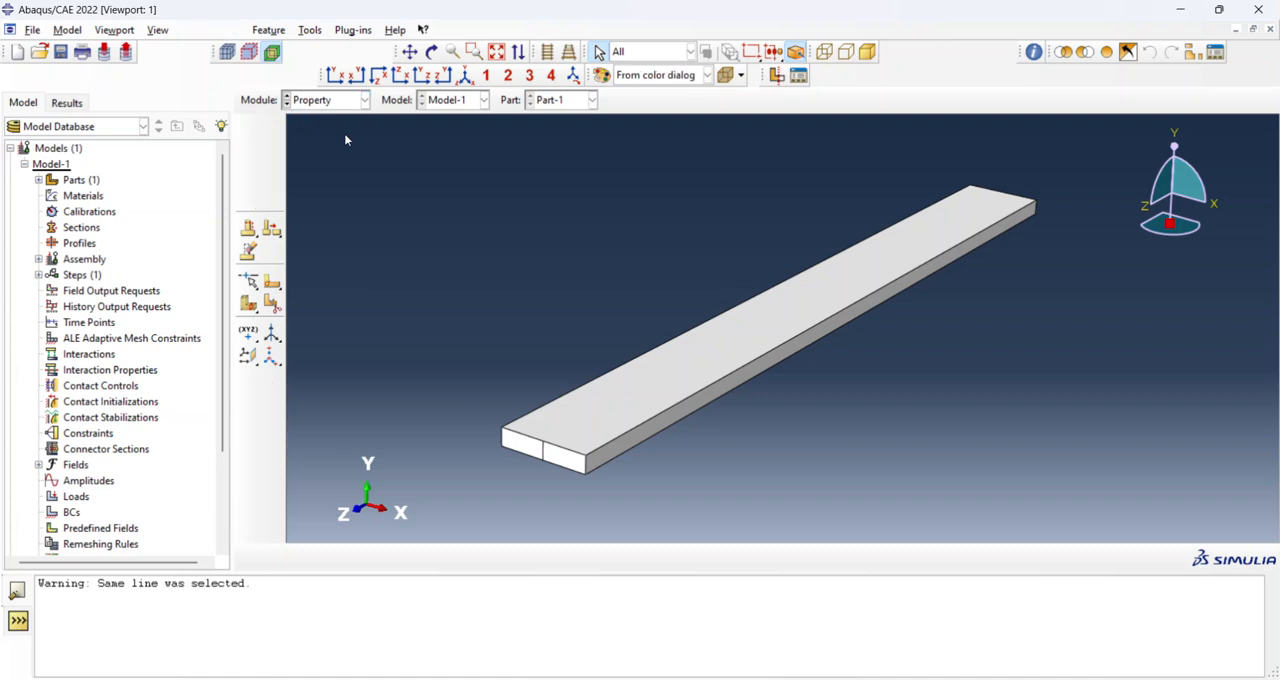
pyautogui.click(248, 128)
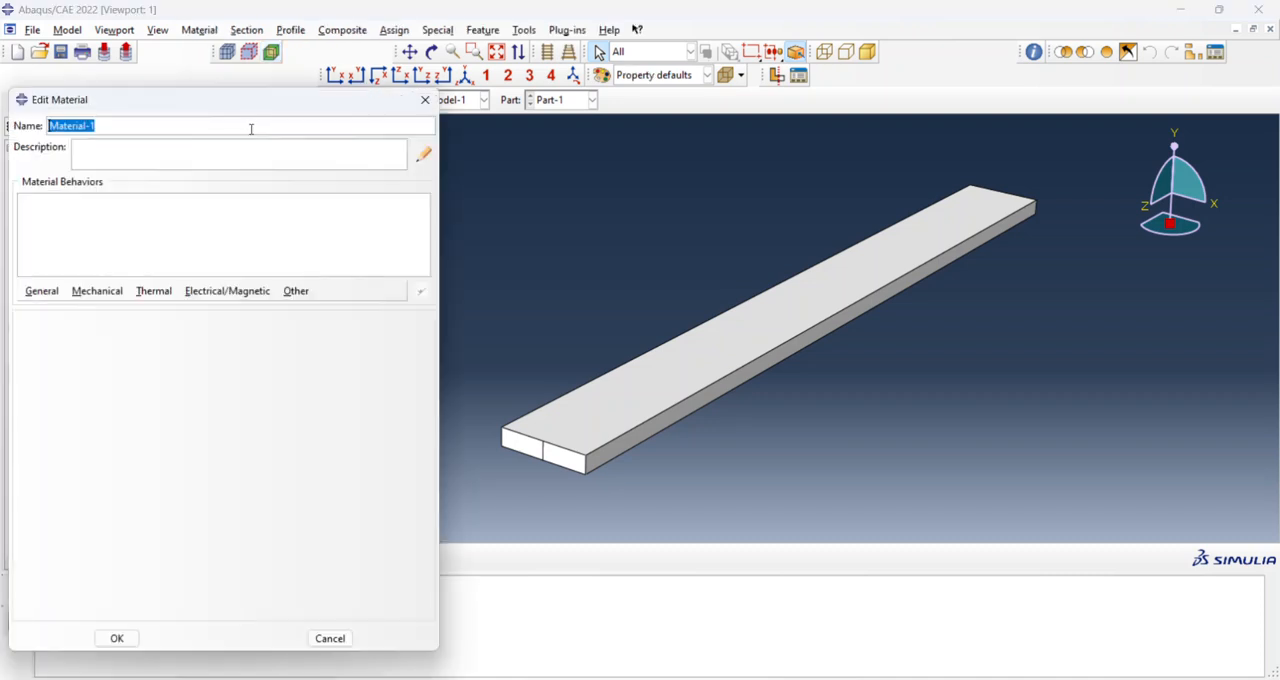
pyautogui.click(42, 291)
pyautogui.click(48, 309)
pyautogui.click(107, 458)
pyautogui.write('7900')
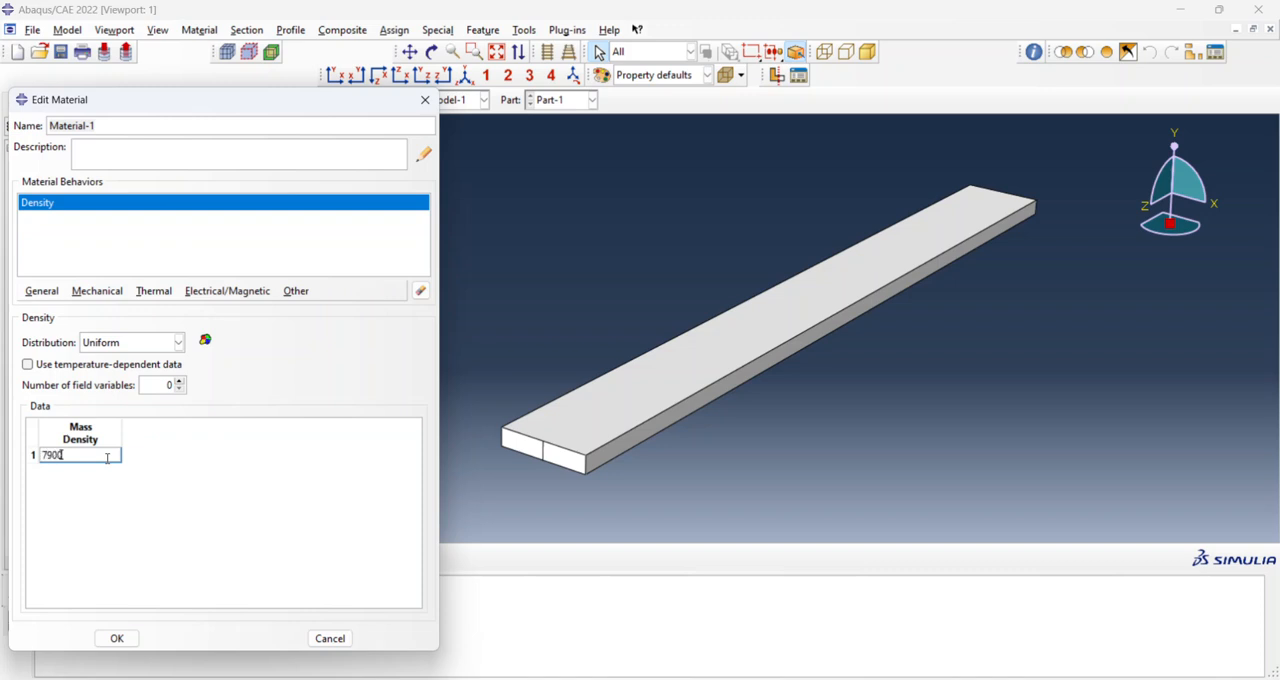
pyautogui.press('Return')
# Add isotropic elasticity to the material with Young's modulus 2e11 and Poisson's ratio 0.29, and save the material.
pyautogui.click(98, 291)
pyautogui.moveTo(270, 314)
pyautogui.click(314, 311)
pyautogui.click(84, 518)
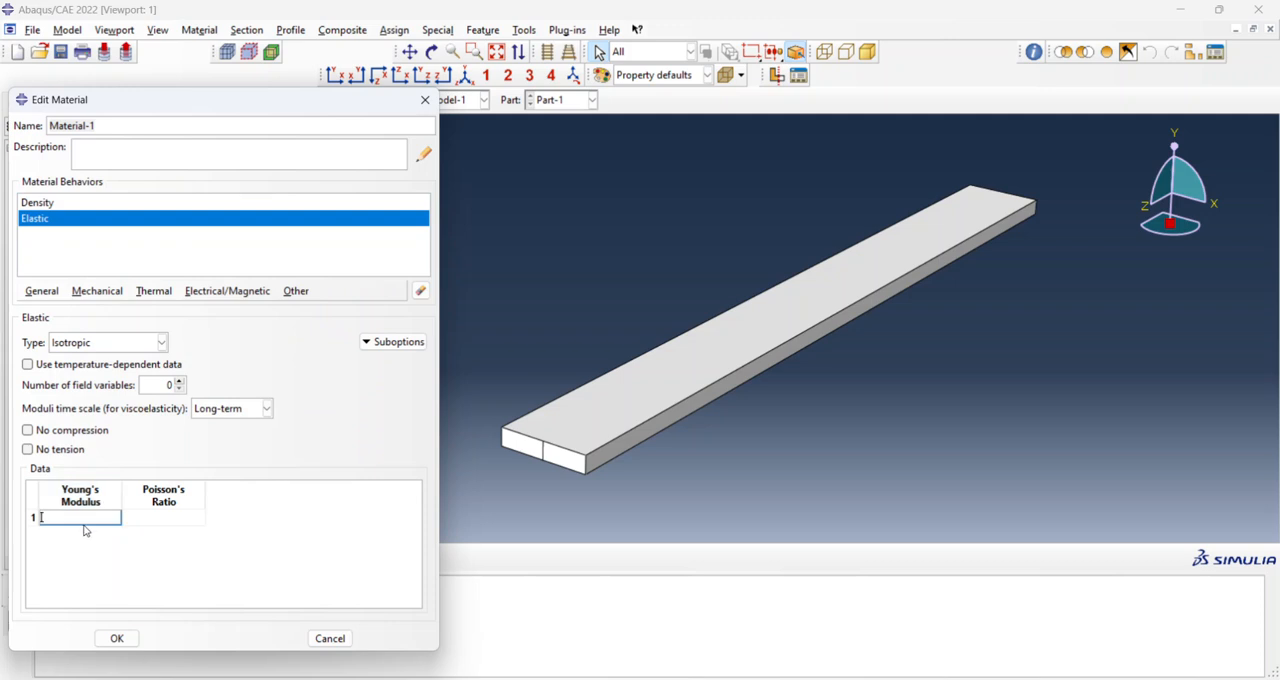
pyautogui.write('2e11')
pyautogui.press('Return')
pyautogui.click(165, 518)
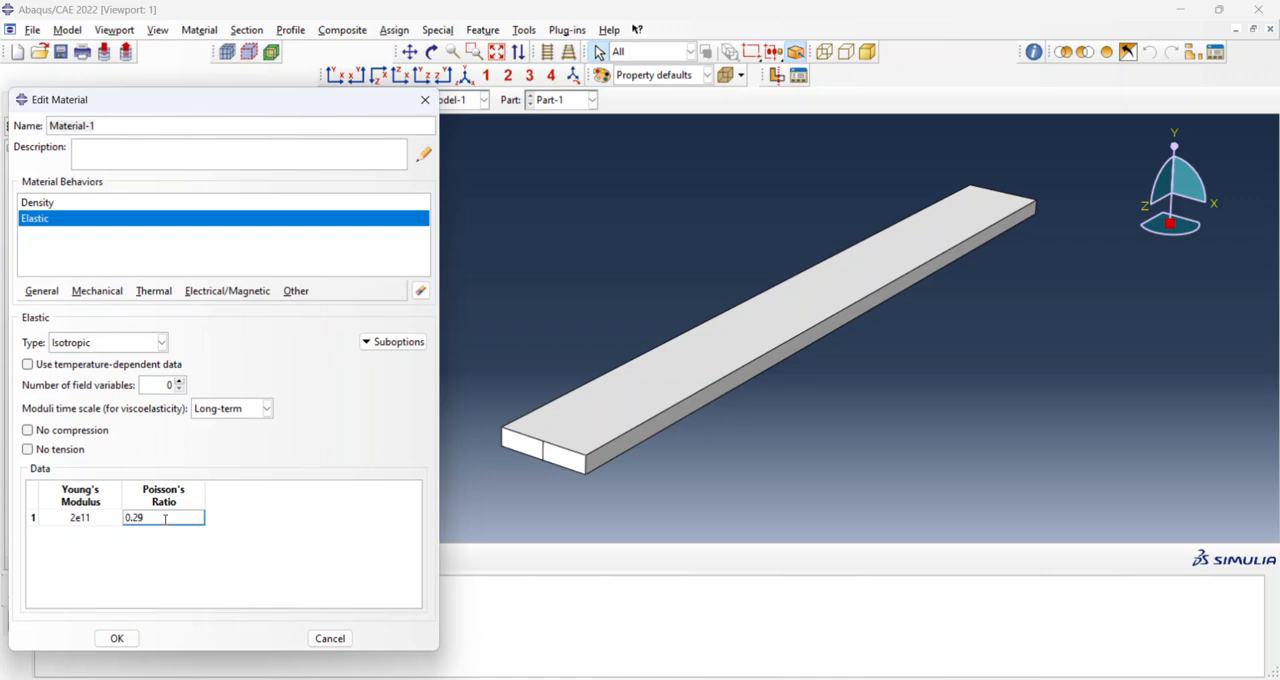
pyautogui.press('Return')
pyautogui.click(116, 638)
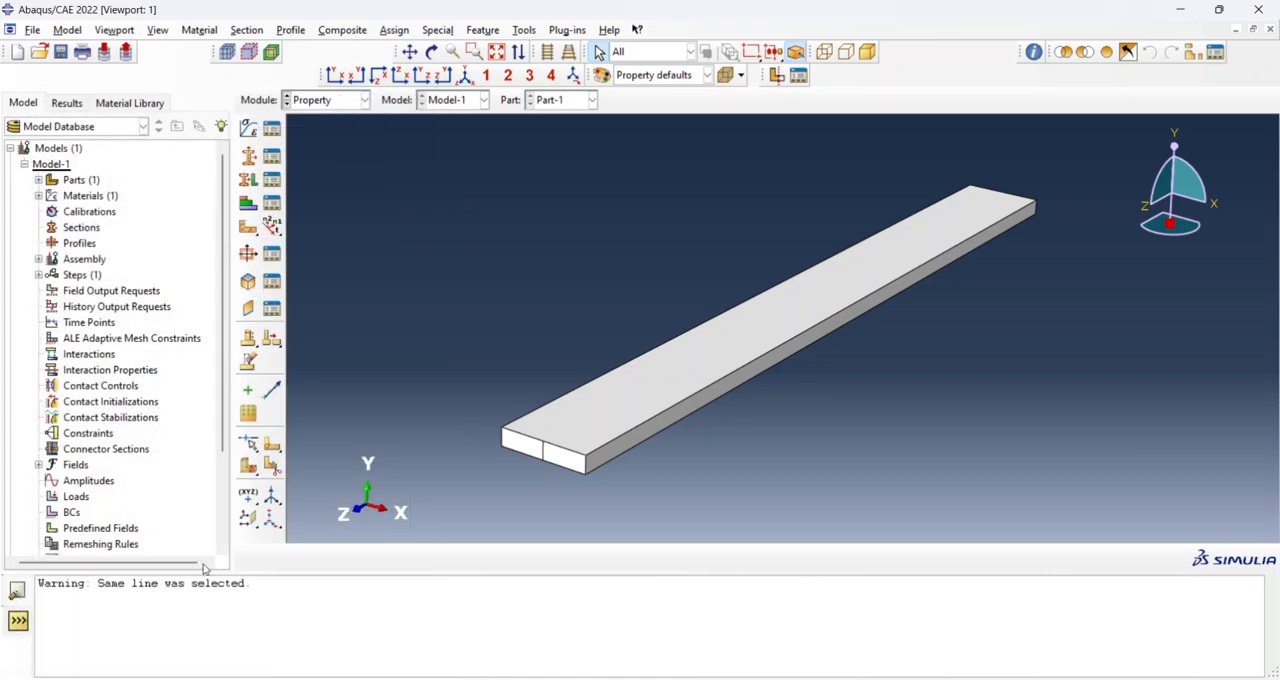
# Create a solid homogeneous section that uses Material-1.
pyautogui.click(249, 155)
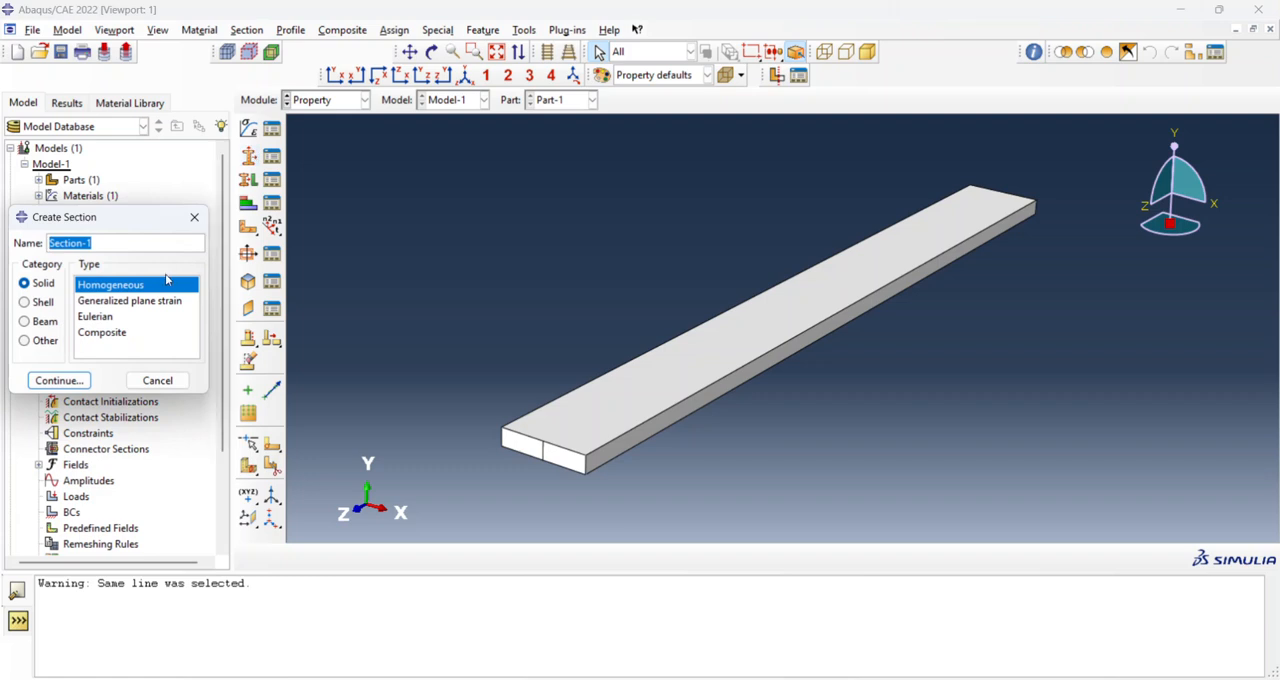
pyautogui.click(56, 380)
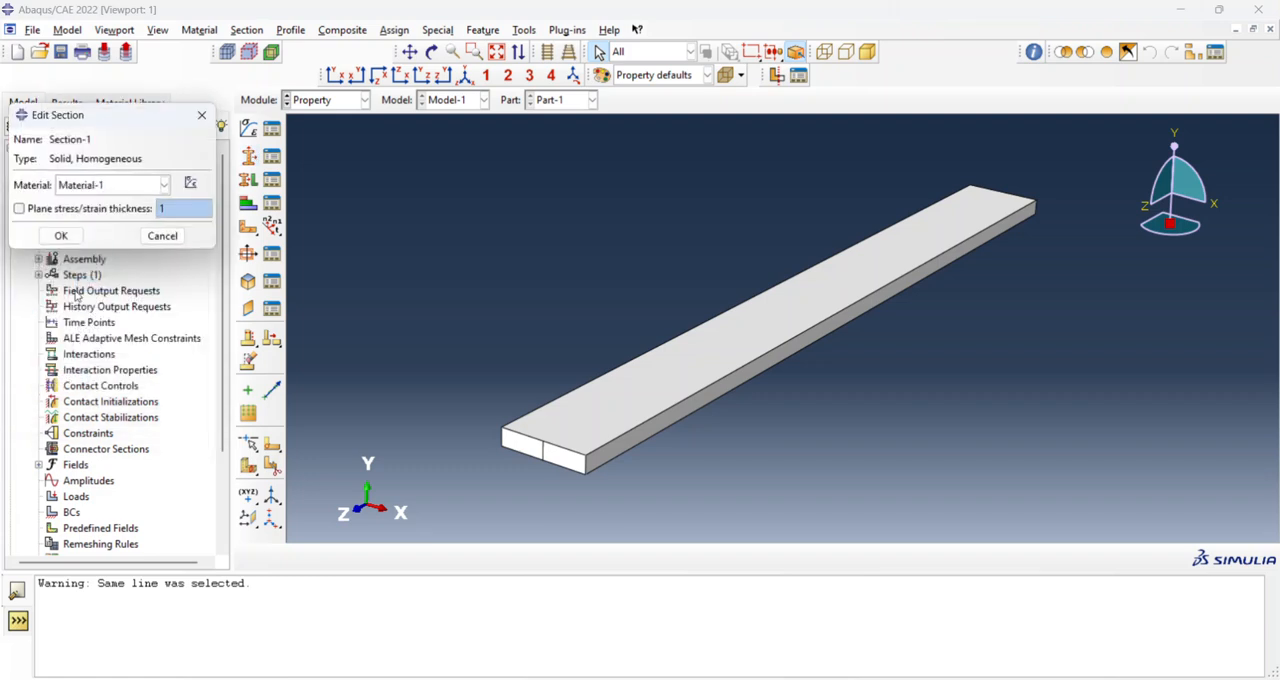
pyautogui.click(62, 236)
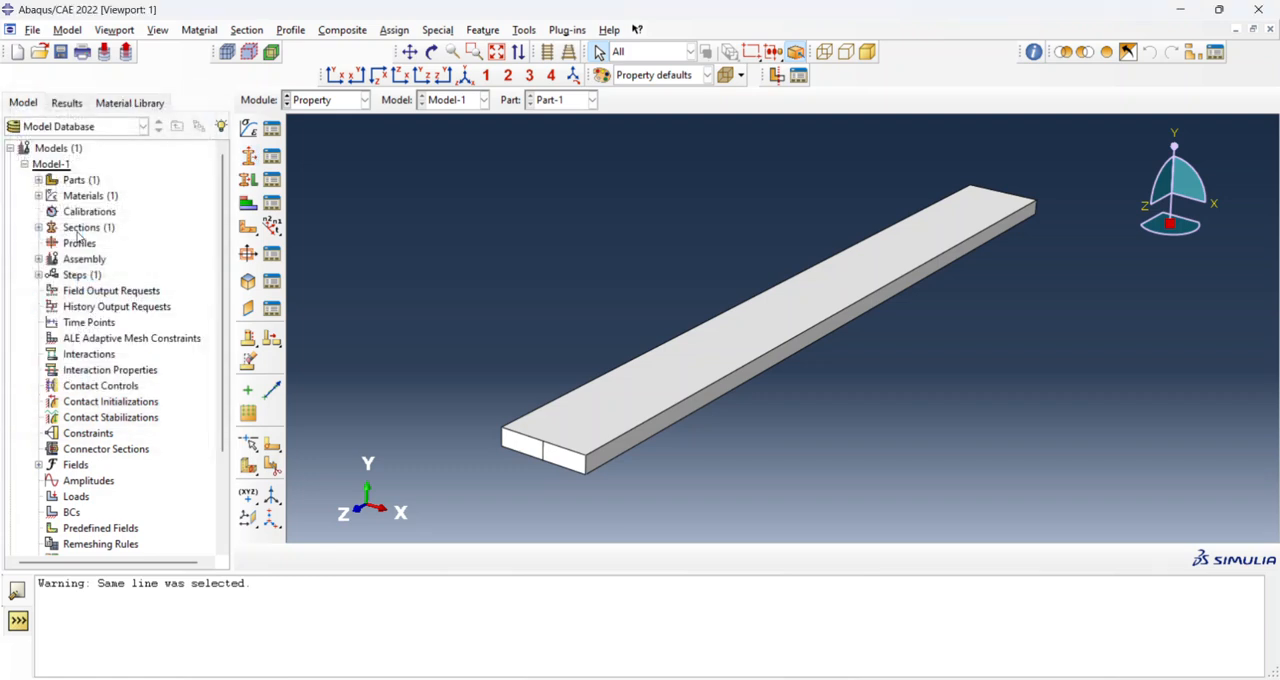
# Assign Section-1 to the whole beam.
pyautogui.click(248, 181)
pyautogui.moveTo(1080, 172); pyautogui.dragTo(446, 496)
pyautogui.click(630, 557)
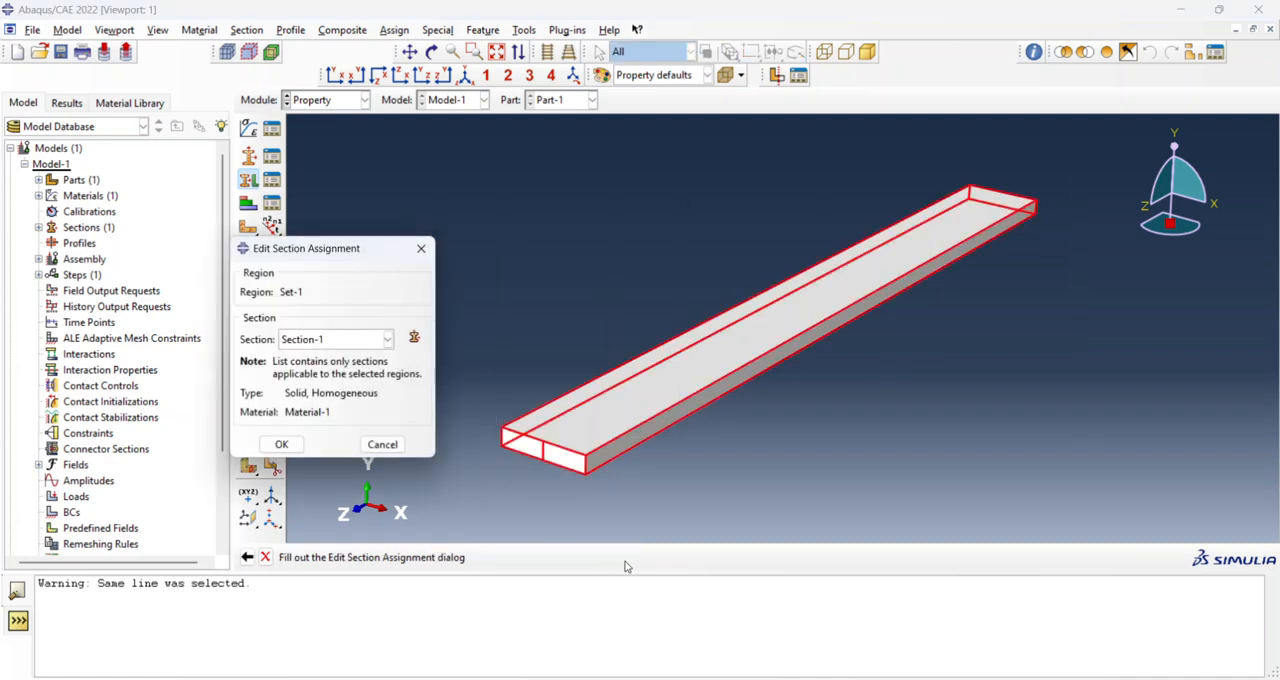
pyautogui.click(298, 446)
# In the Assembly module, create an independent instance of Part-1.
pyautogui.click(337, 104)
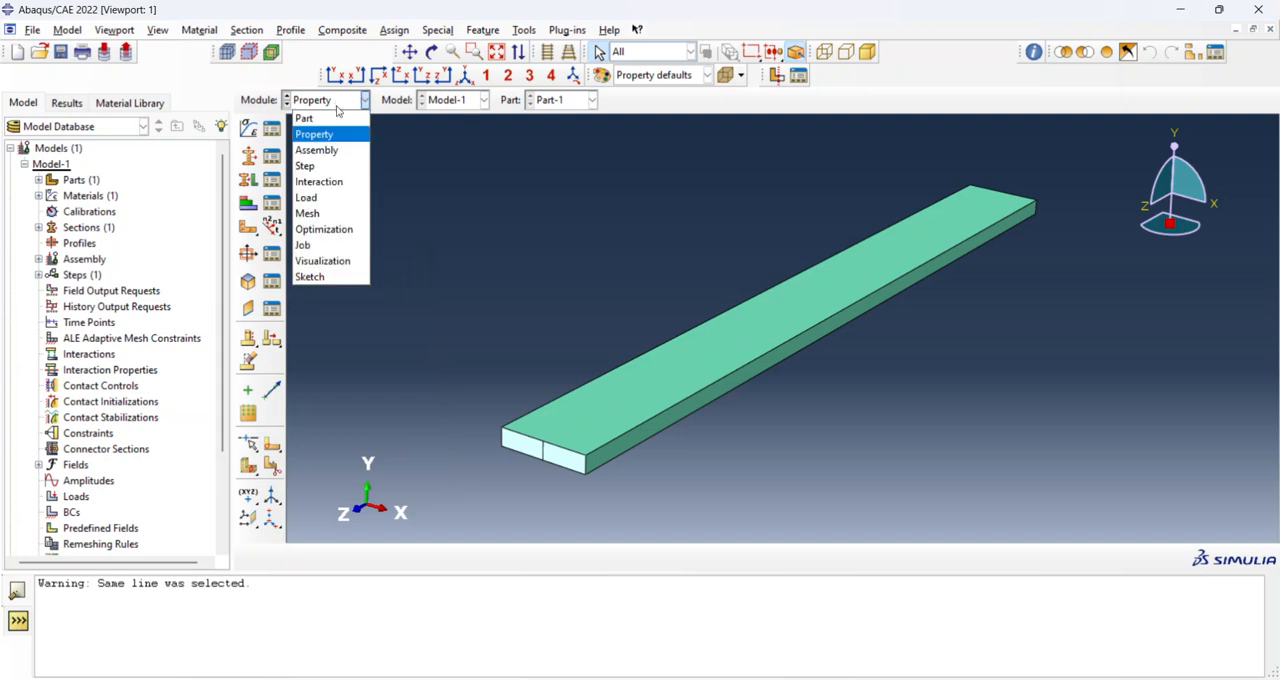
pyautogui.click(337, 152)
pyautogui.click(248, 128)
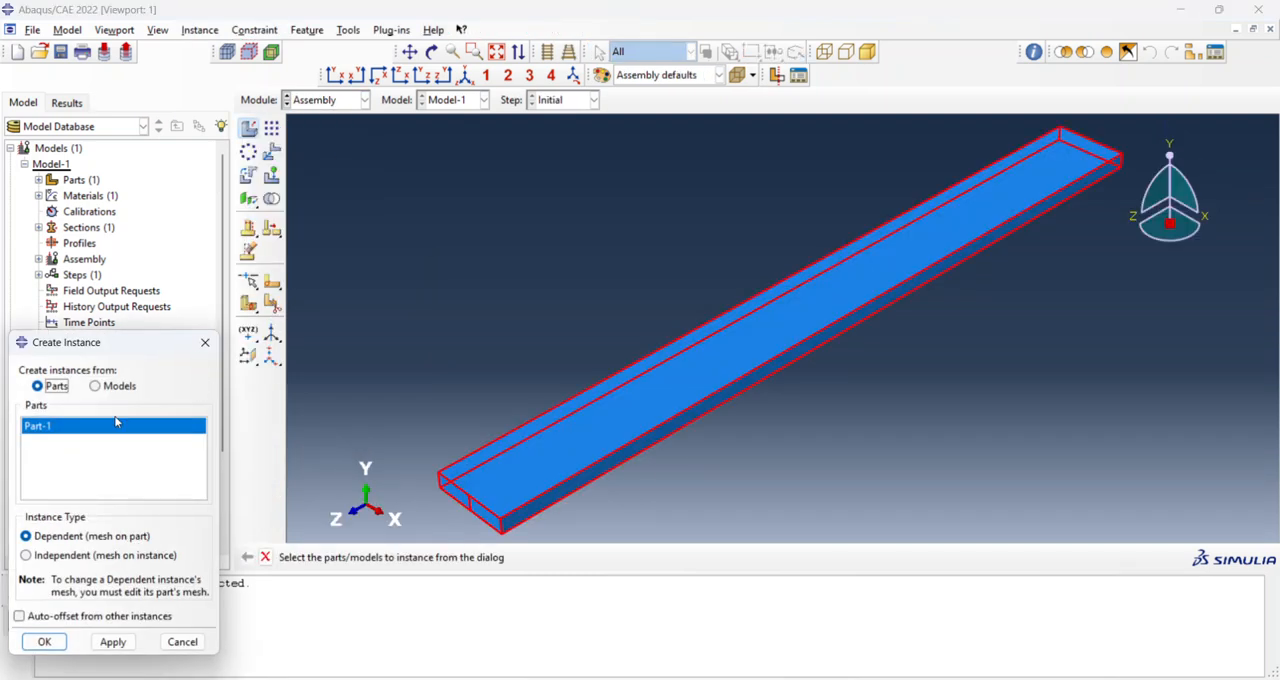
pyautogui.click(65, 555)
pyautogui.click(46, 642)
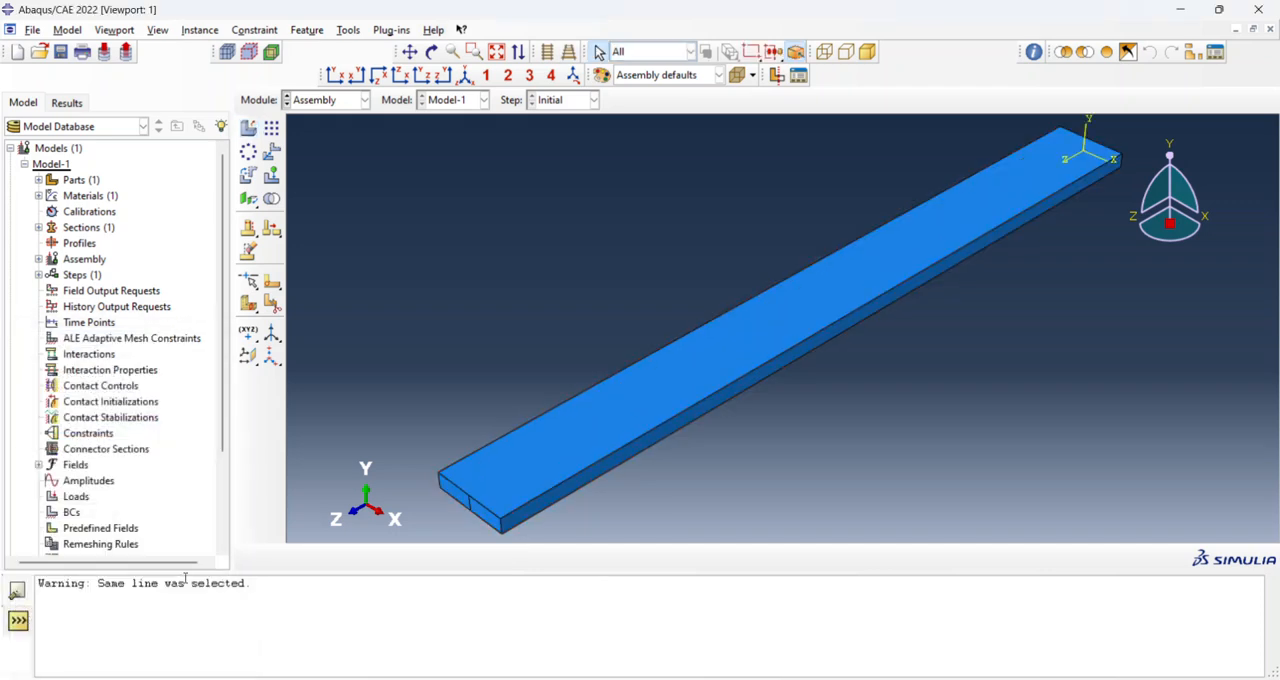
# In the Step module, create a linear perturbation Frequency step after the Initial step.
pyautogui.click(355, 102)
pyautogui.click(335, 165)
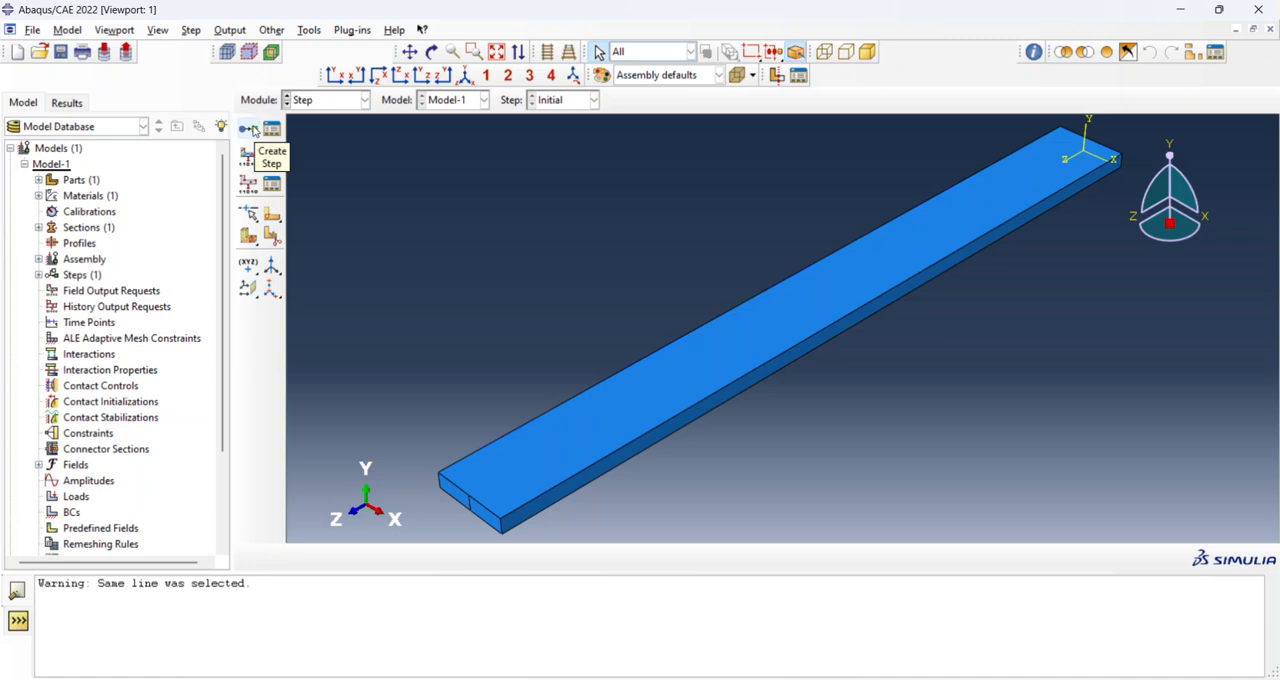
pyautogui.click(251, 129)
pyautogui.click(436, 376)
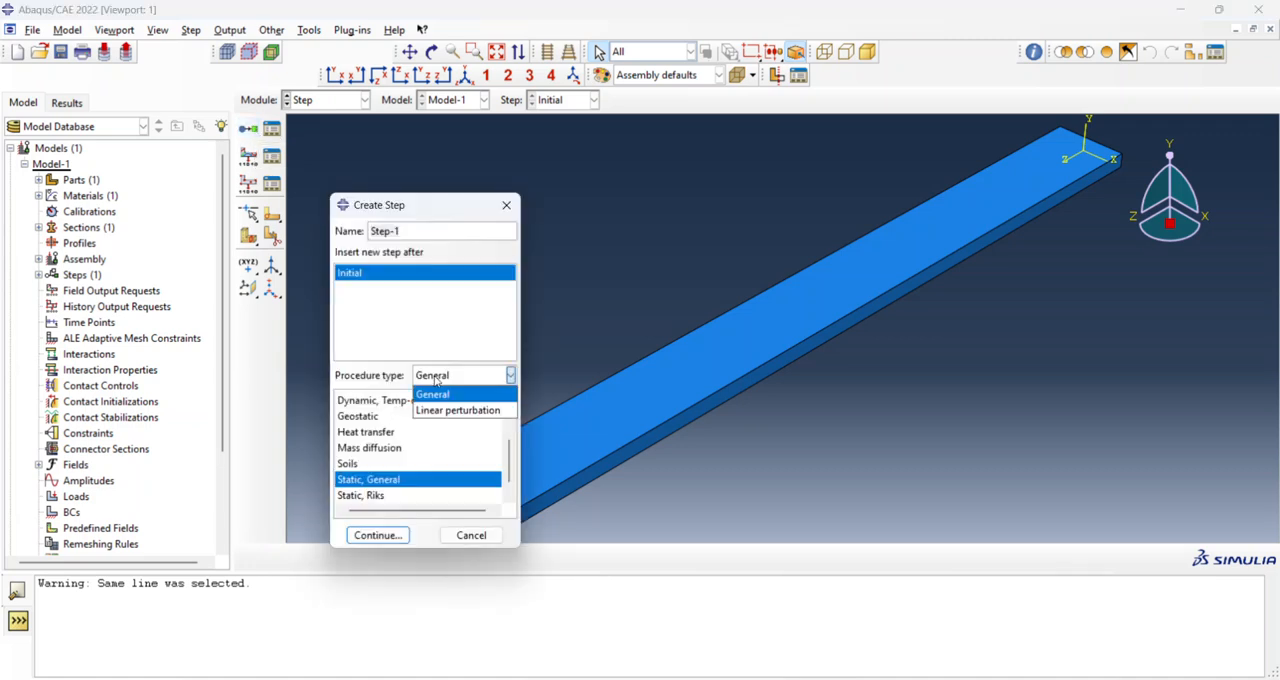
pyautogui.click(456, 410)
pyautogui.click(382, 416)
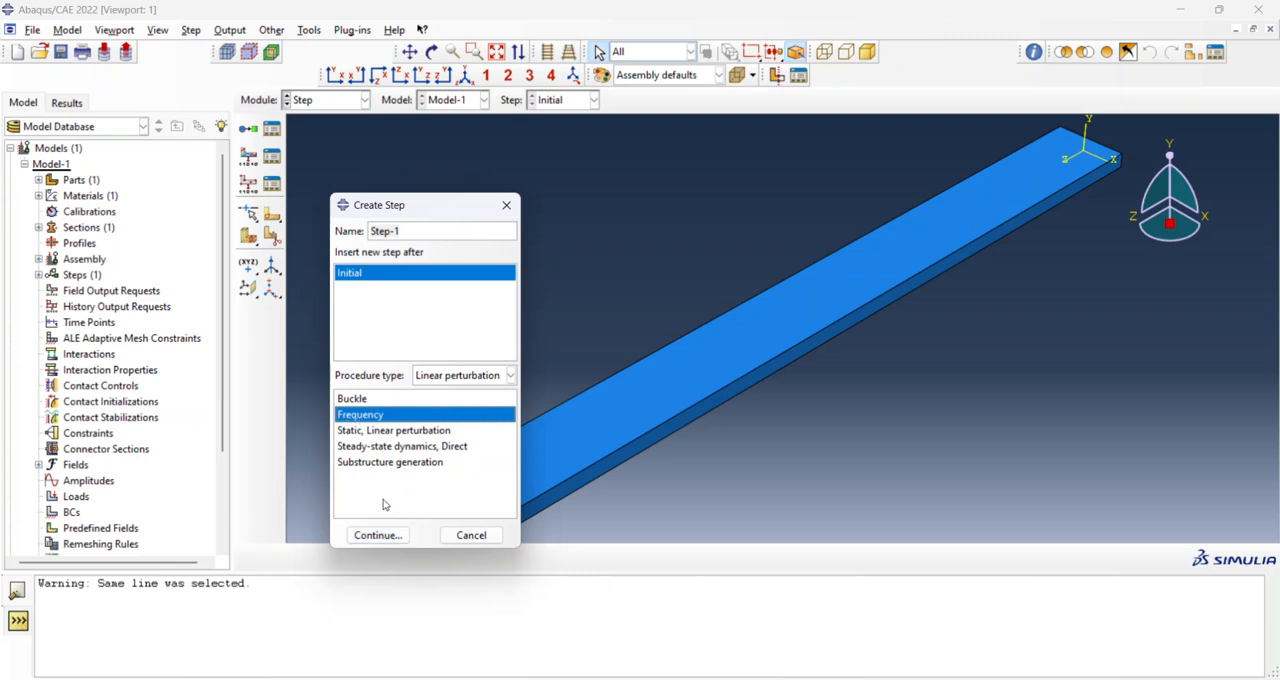
pyautogui.click(390, 535)
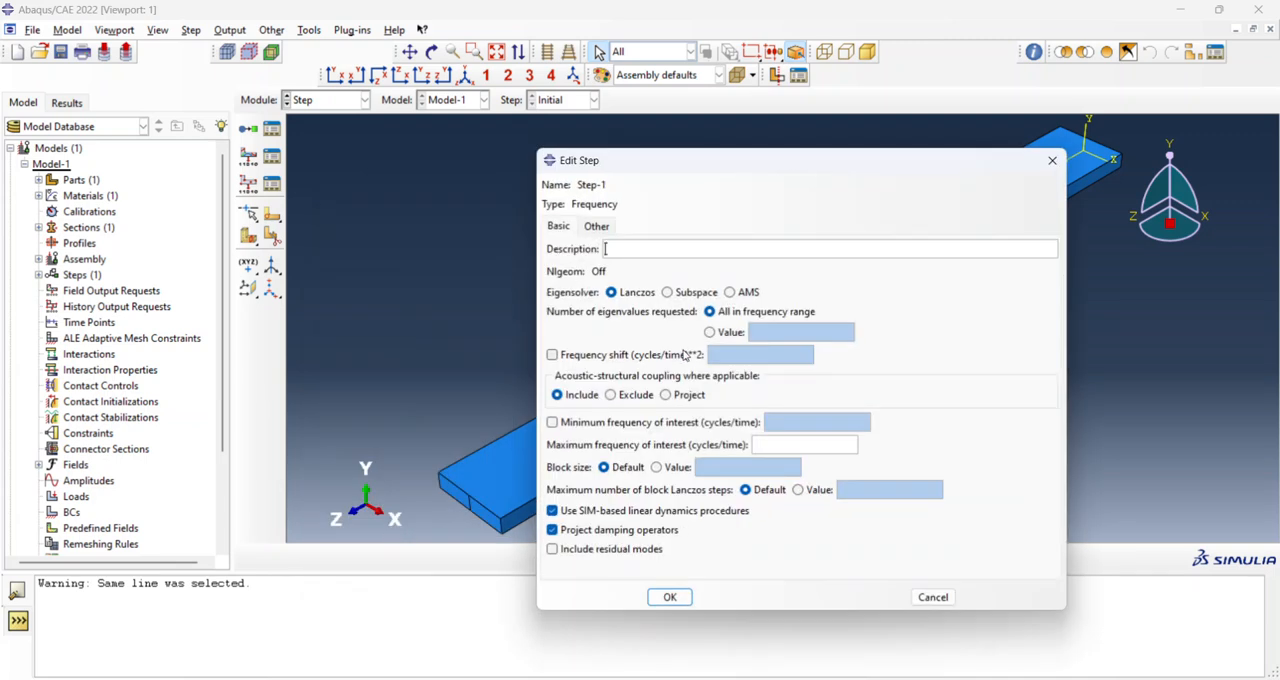
# Request 5 eigenvalues for the frequency step with the Lanczos eigensolver and save the step.
pyautogui.click(709, 331)
pyautogui.click(759, 330)
pyautogui.write('1')
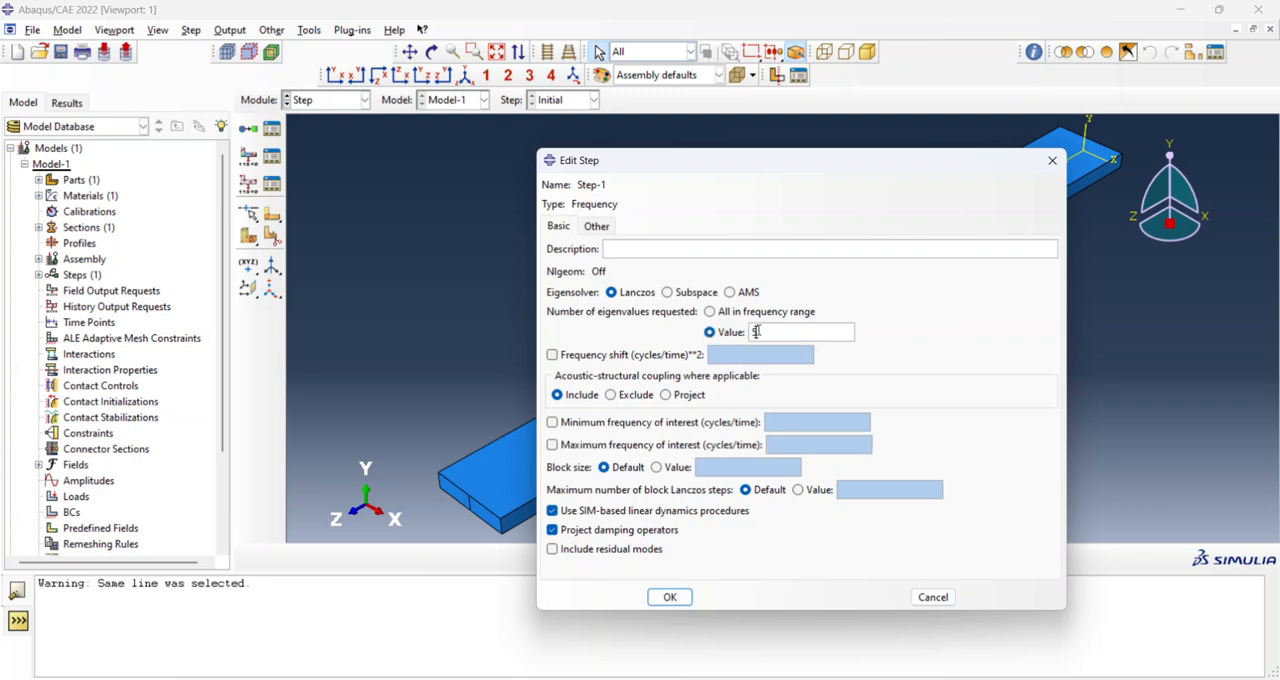
pyautogui.click(690, 604)
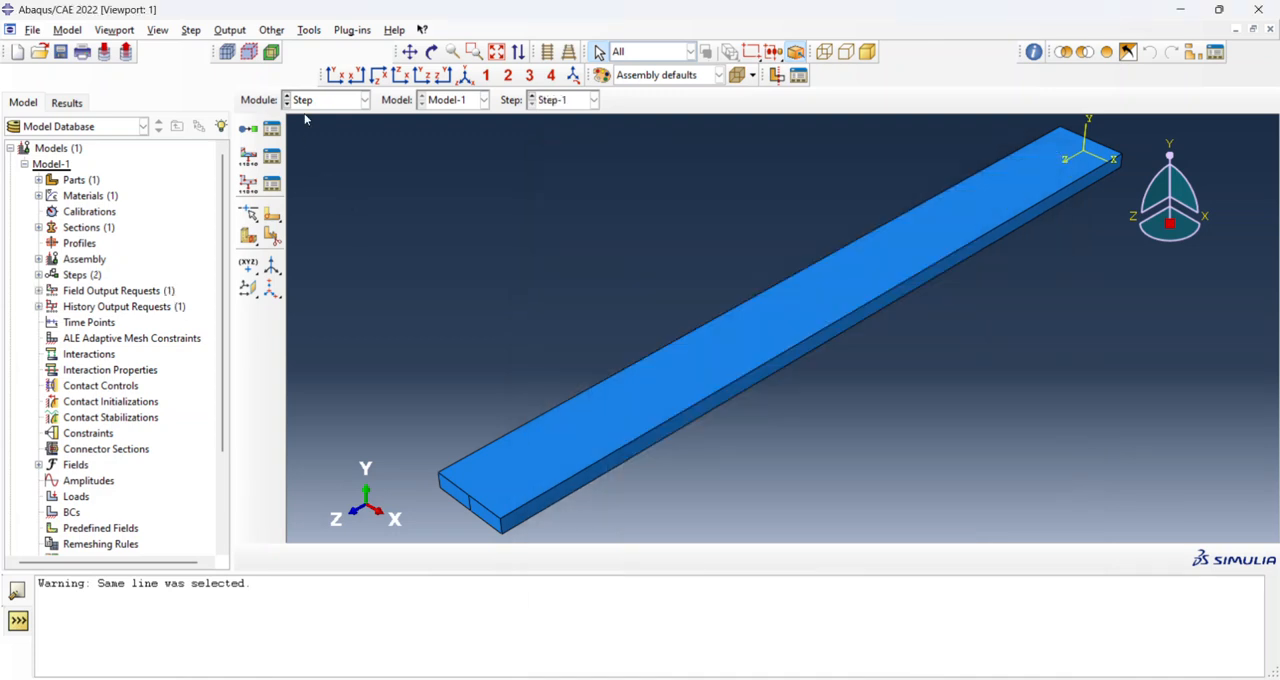
# In the Load module, fix the beam's unsplit end face with an Encastre boundary condition in Step-1.
pyautogui.click(331, 99)
pyautogui.click(335, 195)
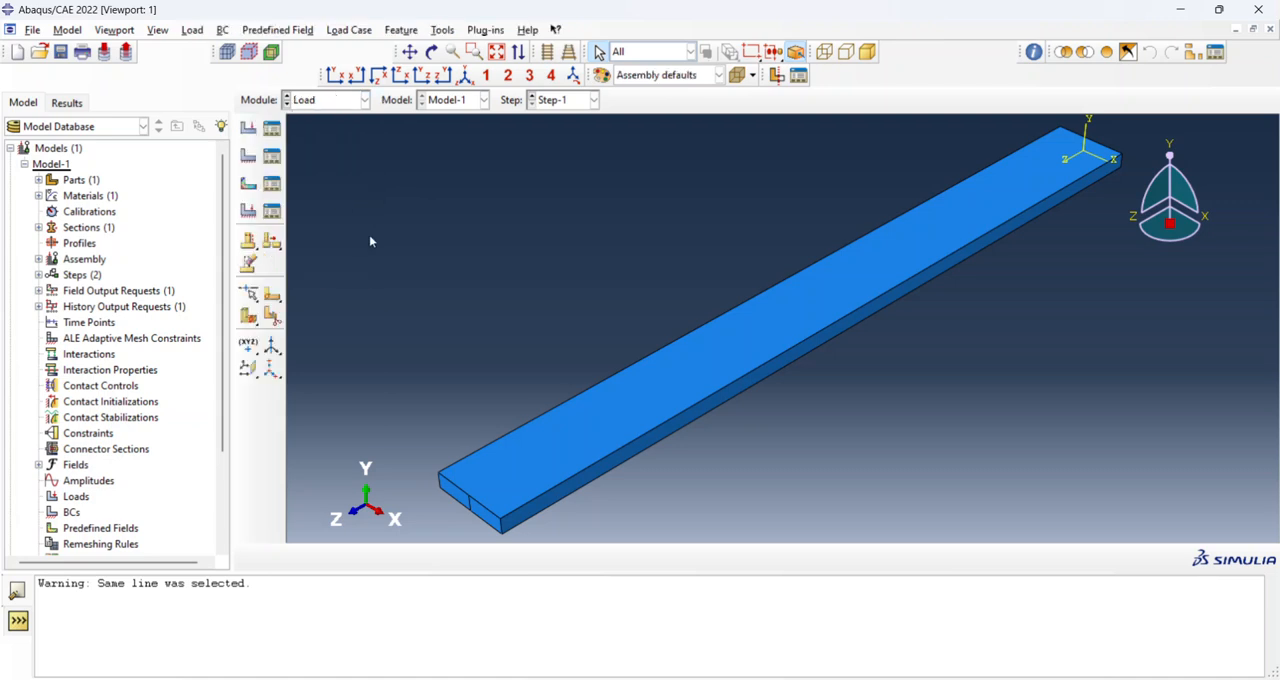
pyautogui.keyDown('ctrl'); pyautogui.keyDown('alt'); pyautogui.moveTo(971, 300); pyautogui.dragTo(701, 381); pyautogui.keyUp('alt'); pyautogui.keyUp('ctrl')
pyautogui.click(248, 155)
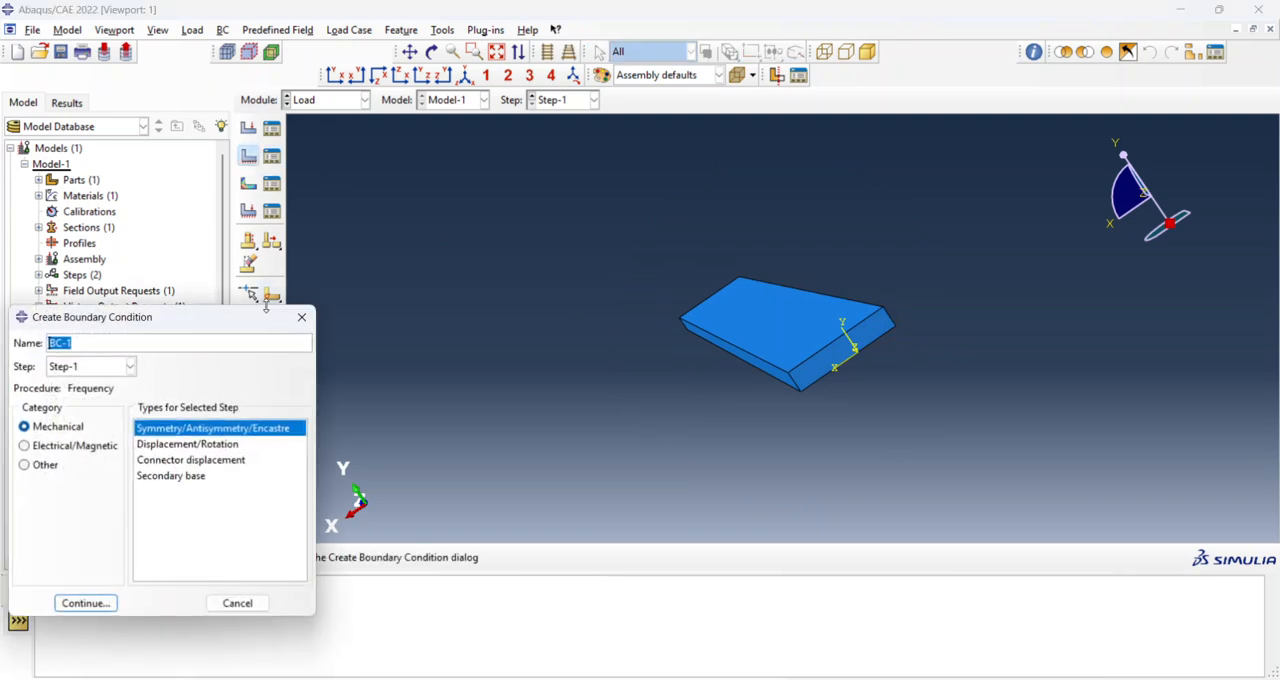
pyautogui.click(112, 600)
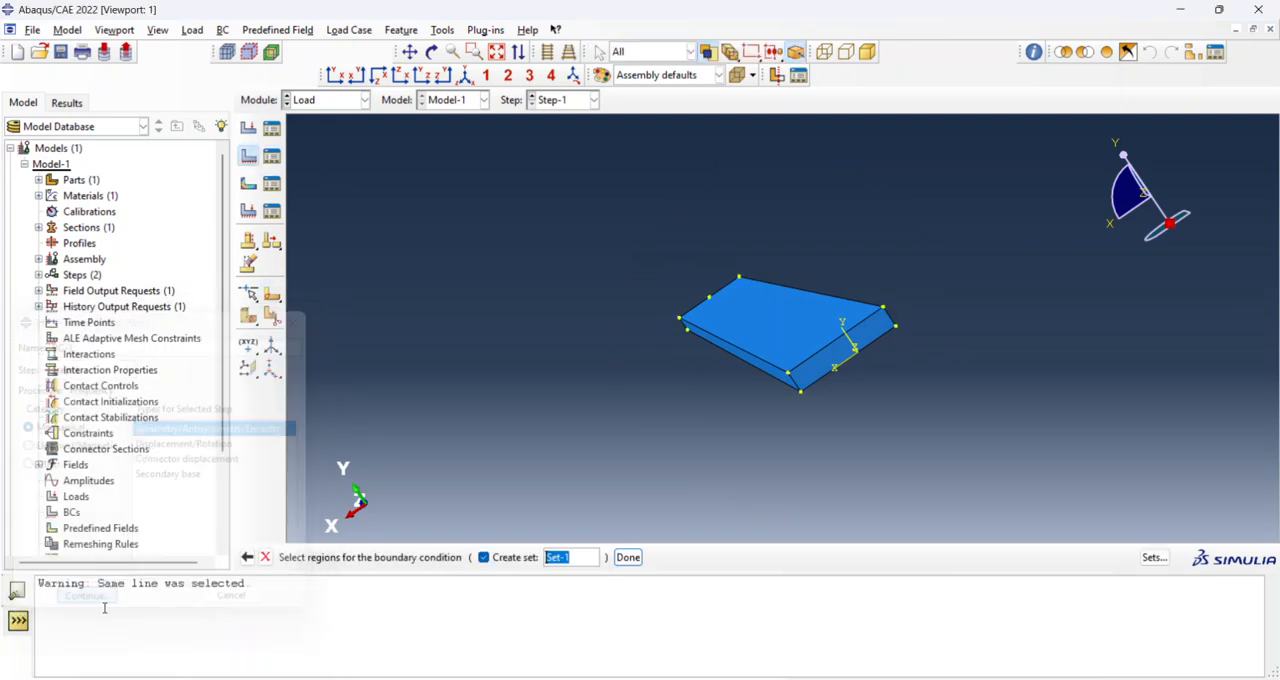
pyautogui.click(823, 365)
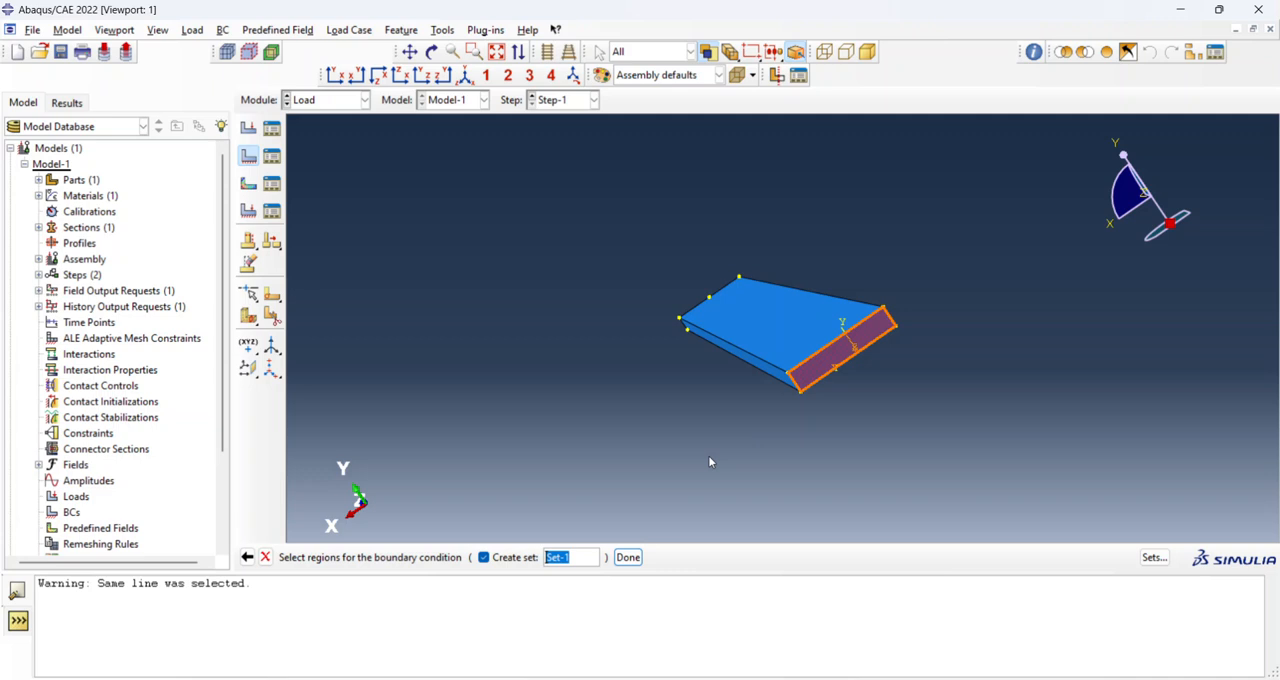
pyautogui.click(628, 558)
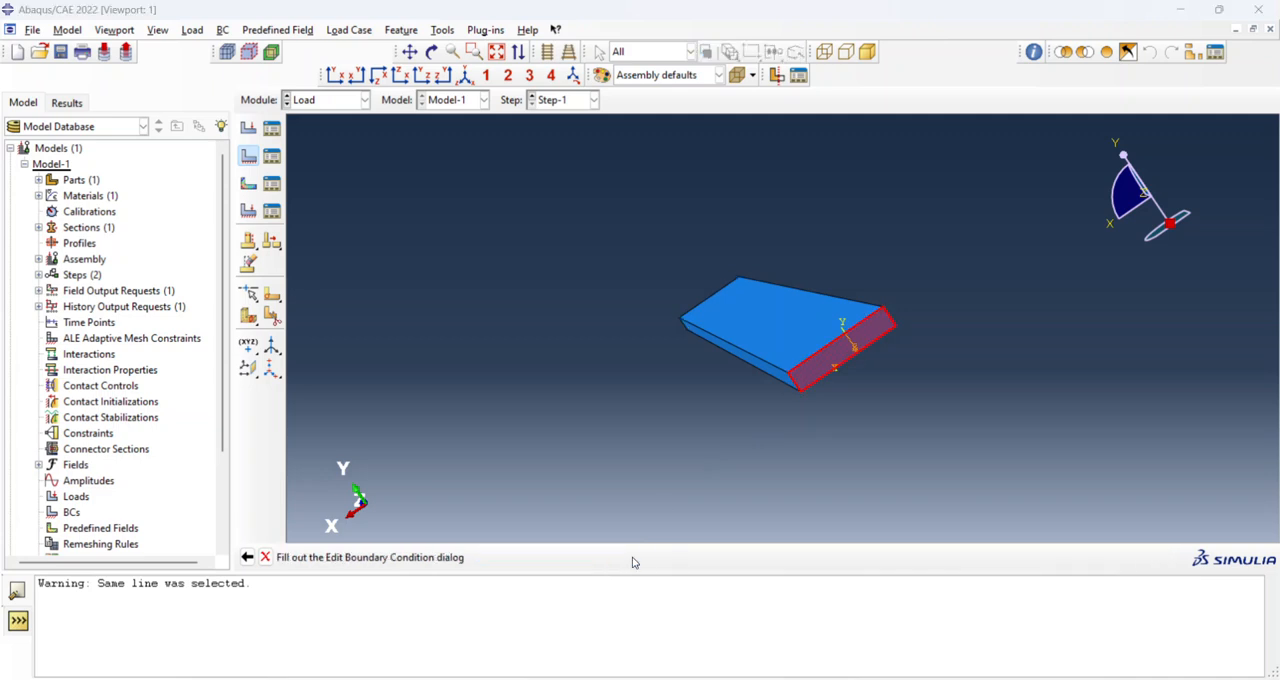
pyautogui.click(64, 380)
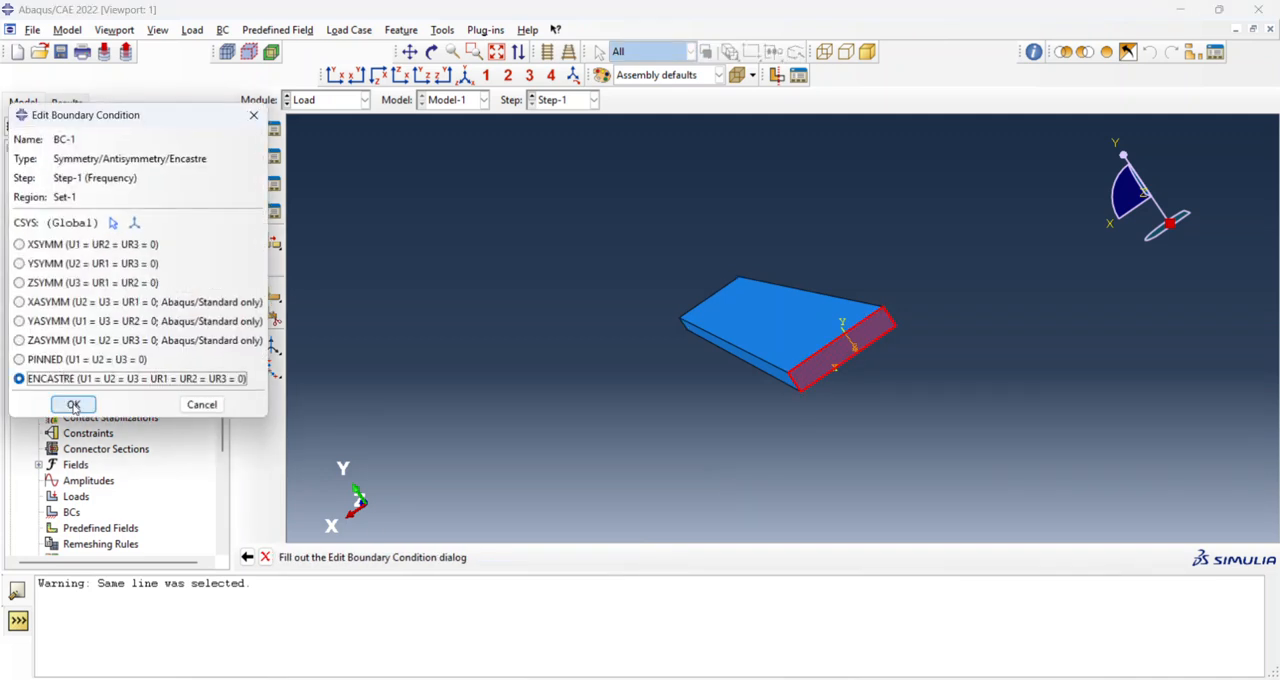
pyautogui.click(74, 405)
# In the Mesh module, seed the beam instance with an approximate global size of 0.05, refined to 0.005.
pyautogui.keyDown('ctrl'); pyautogui.keyDown('alt'); pyautogui.moveTo(760, 330); pyautogui.dragTo(829, 246); pyautogui.keyUp('alt'); pyautogui.keyUp('ctrl')
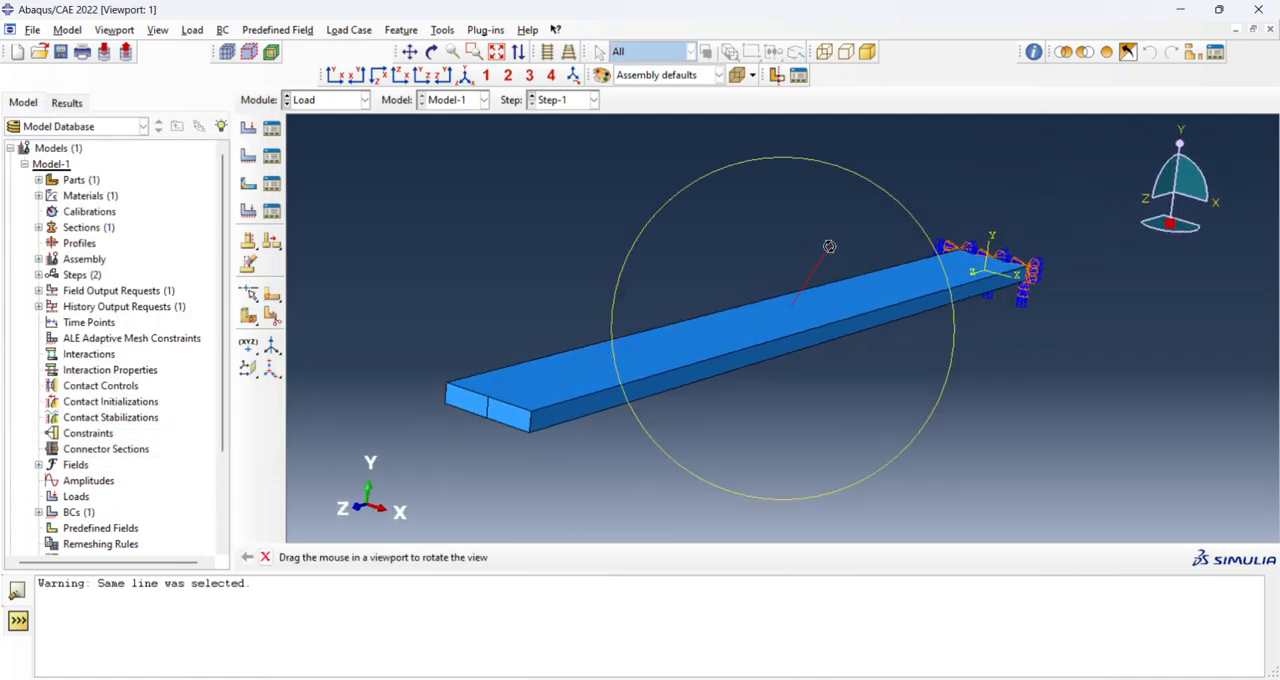
pyautogui.click(329, 101)
pyautogui.click(341, 214)
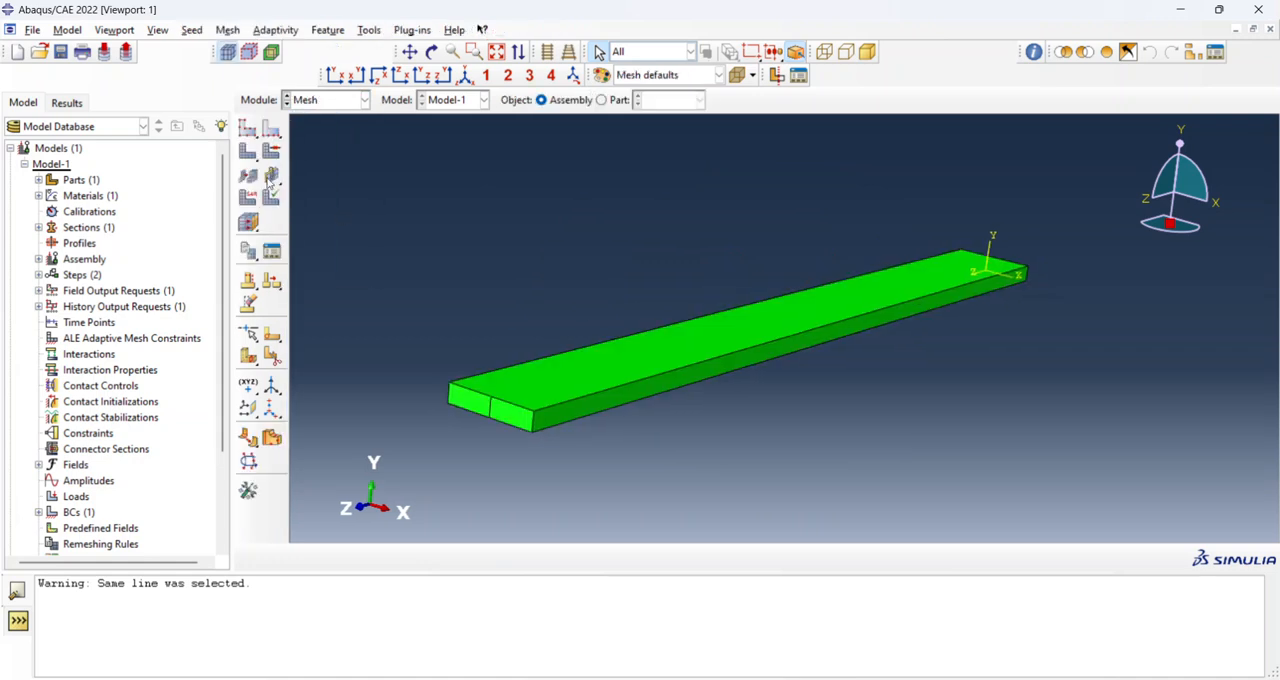
pyautogui.click(247, 128)
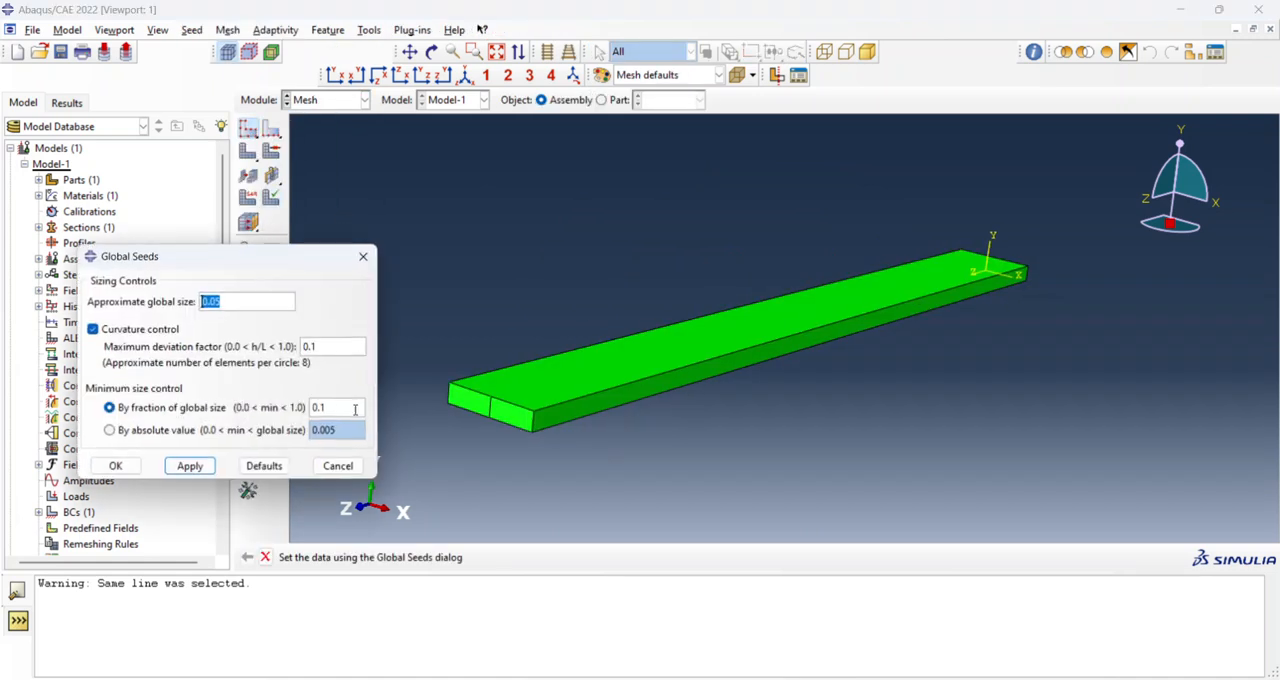
pyautogui.click(190, 465)
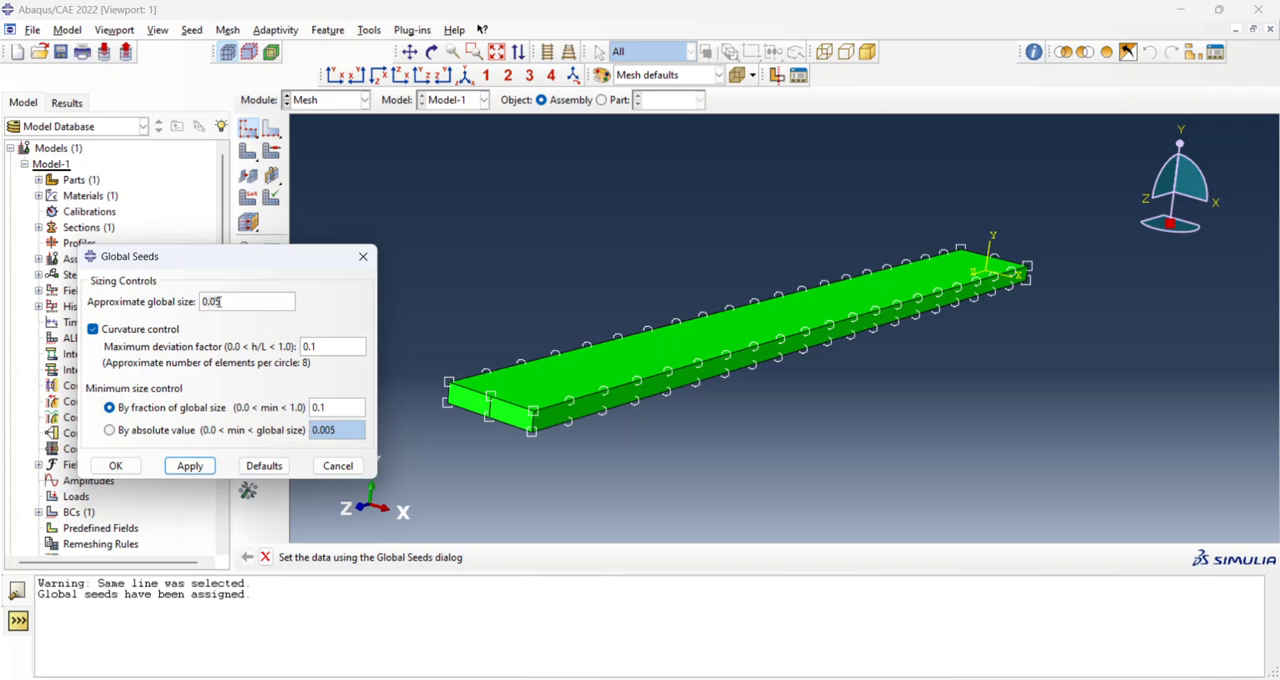
pyautogui.write('0')
pyautogui.click(201, 472)
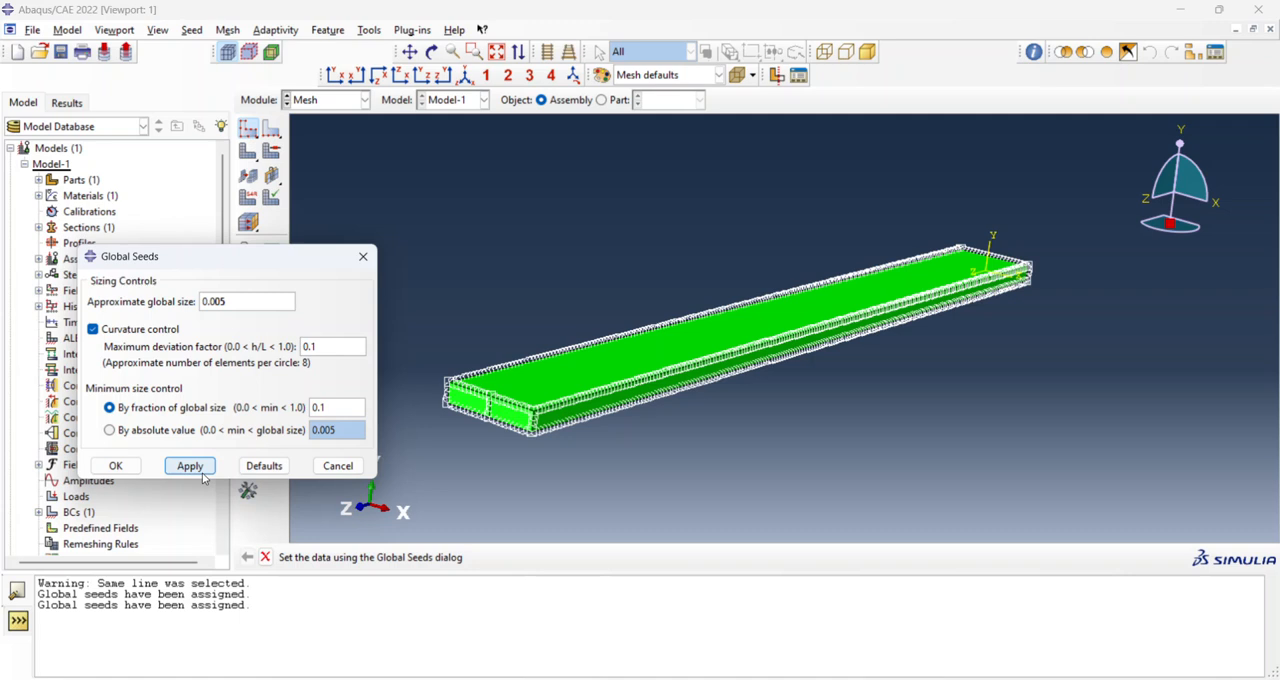
# Set the approximate global seed size to 0.009 and mesh the beam instance.
pyautogui.press('BackSpace')
pyautogui.click(192, 466)
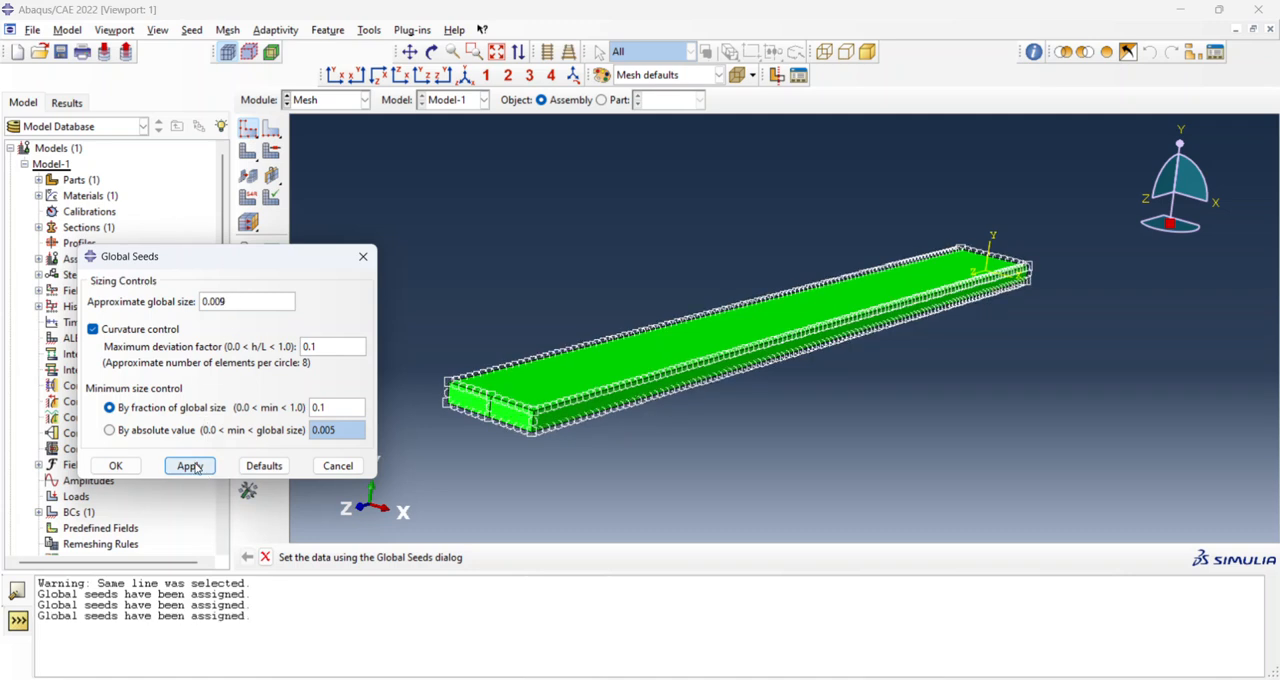
pyautogui.click(115, 466)
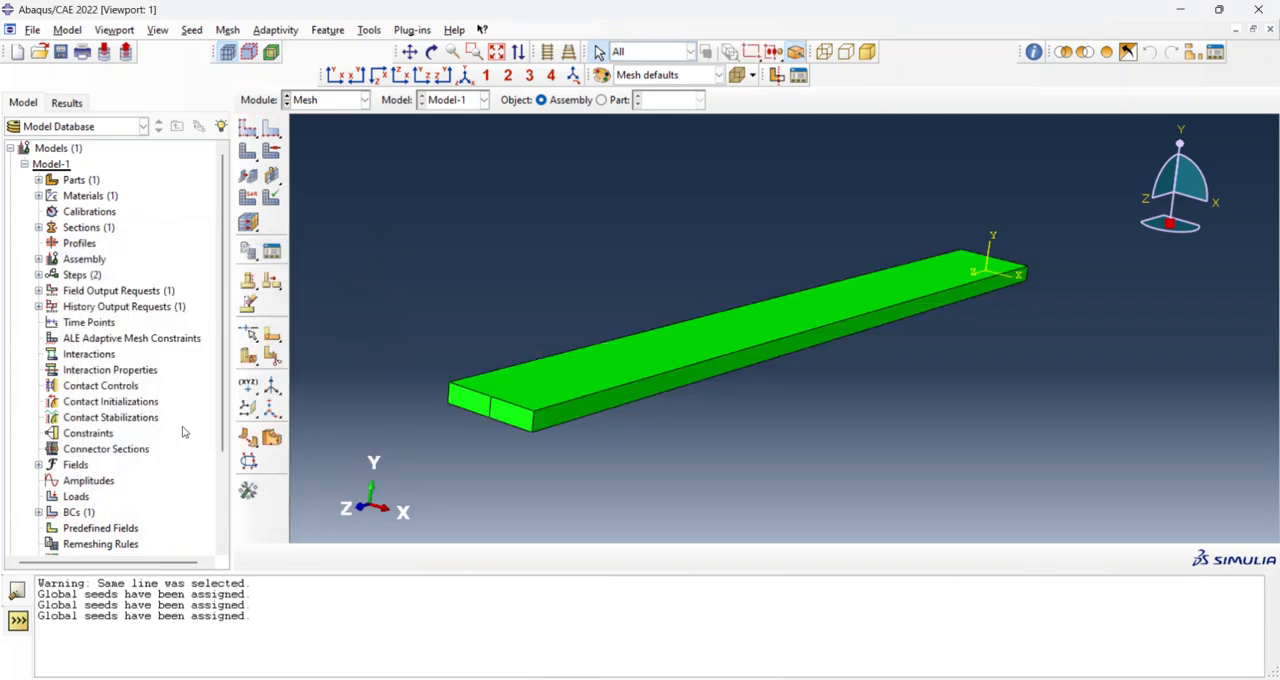
pyautogui.click(245, 151)
pyautogui.click(427, 558)
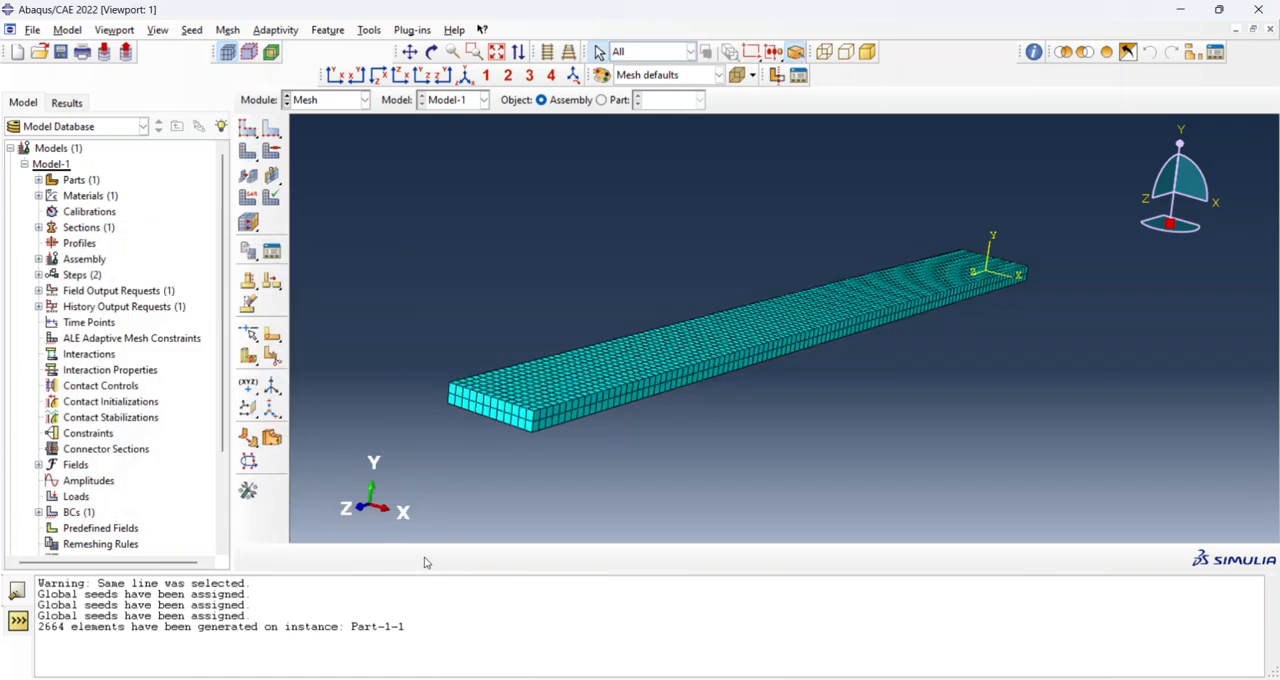
# In the Job module, create the full analysis job Job-1 from Model-1.
pyautogui.click(330, 100)
pyautogui.click(330, 247)
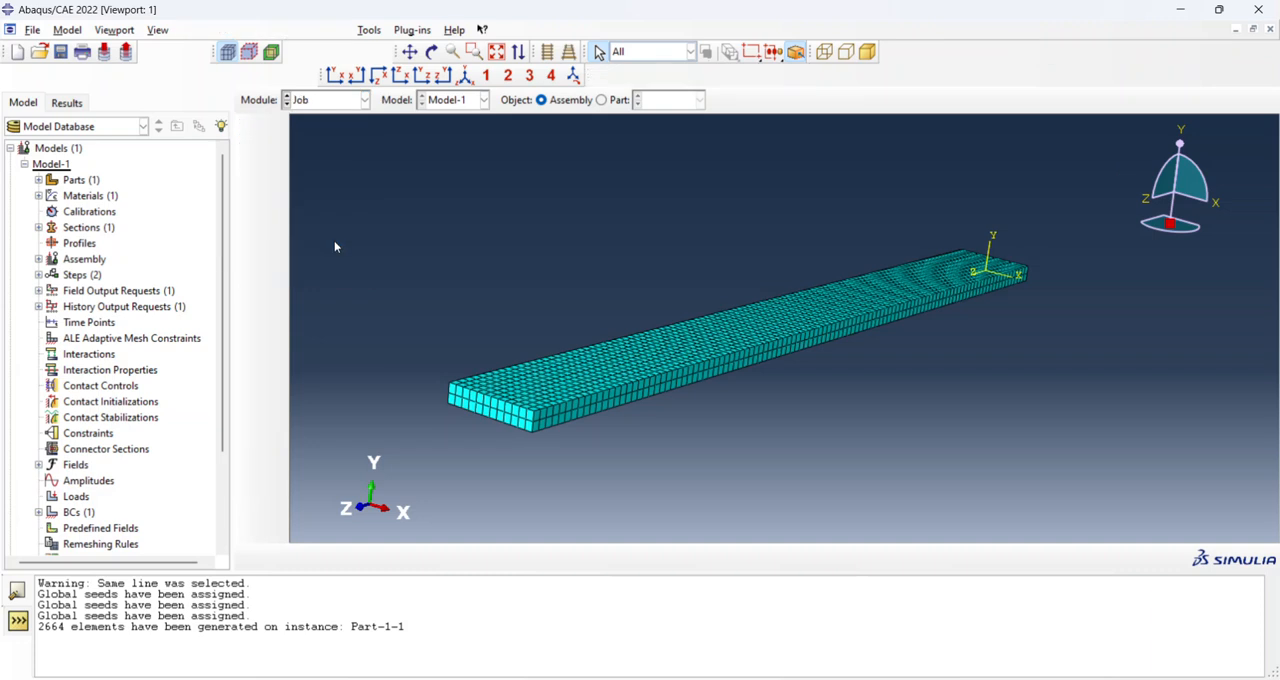
pyautogui.click(250, 132)
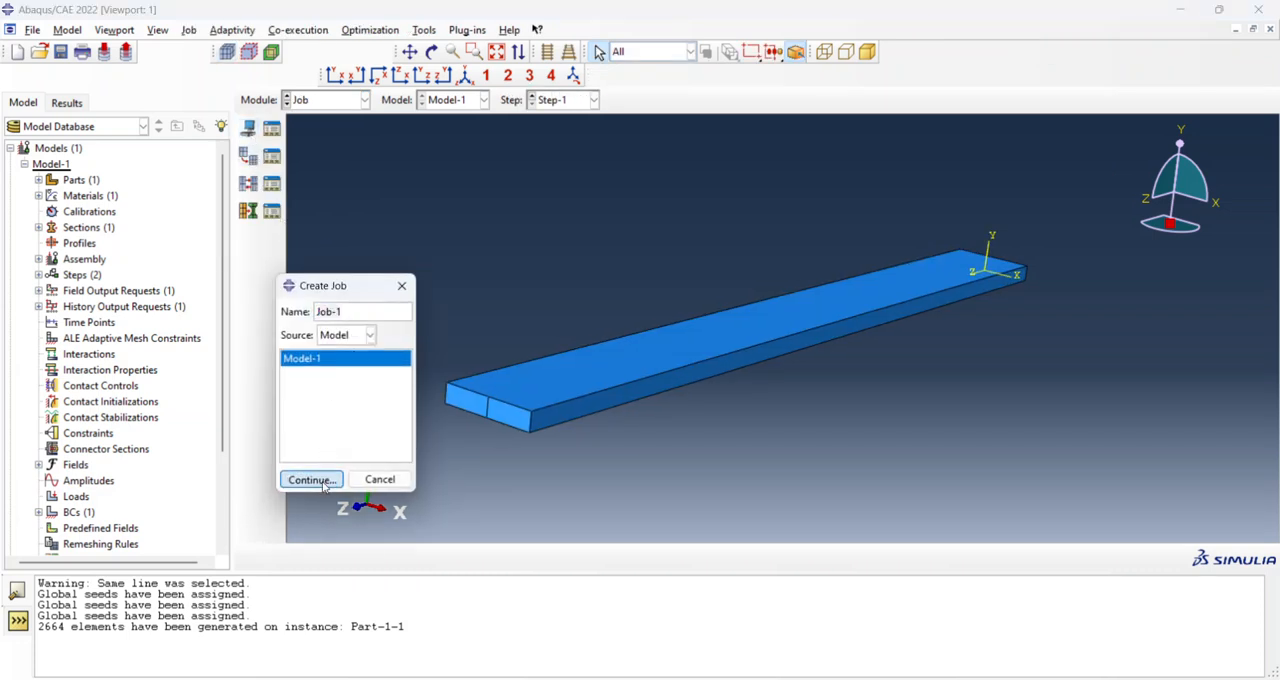
pyautogui.click(318, 477)
pyautogui.click(246, 552)
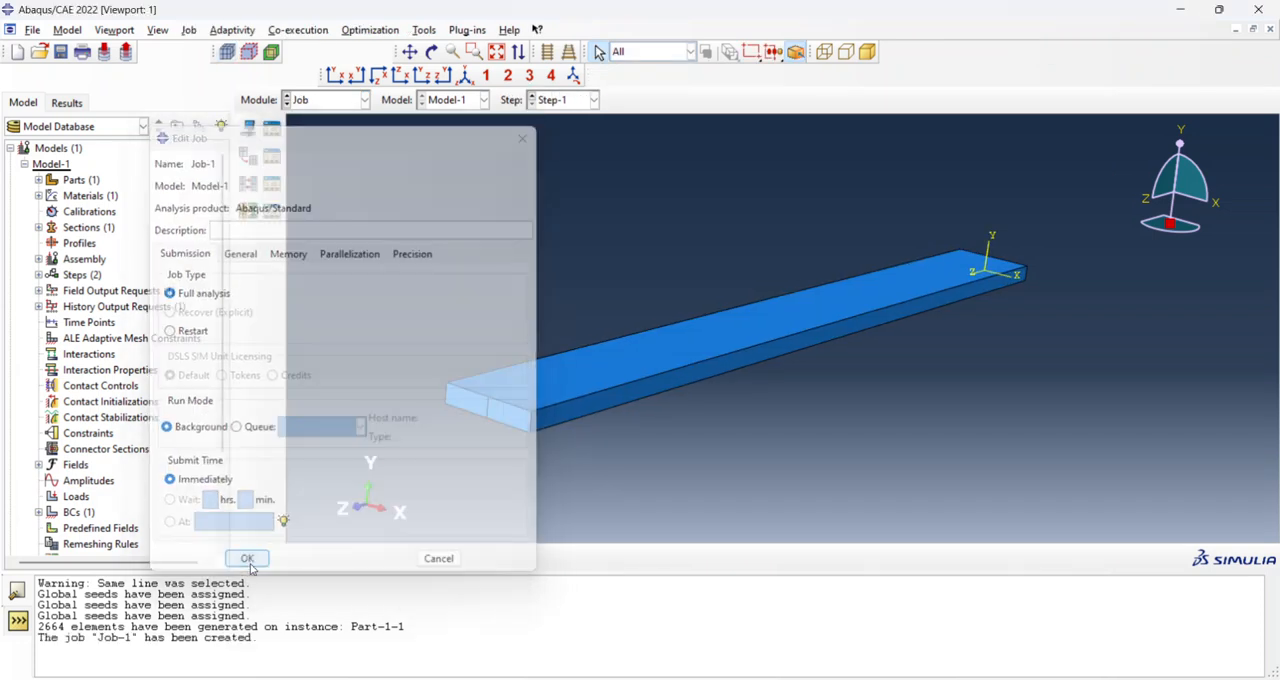
# Submit Job-1 for analysis and open its results once it has completed.
pyautogui.click(271, 129)
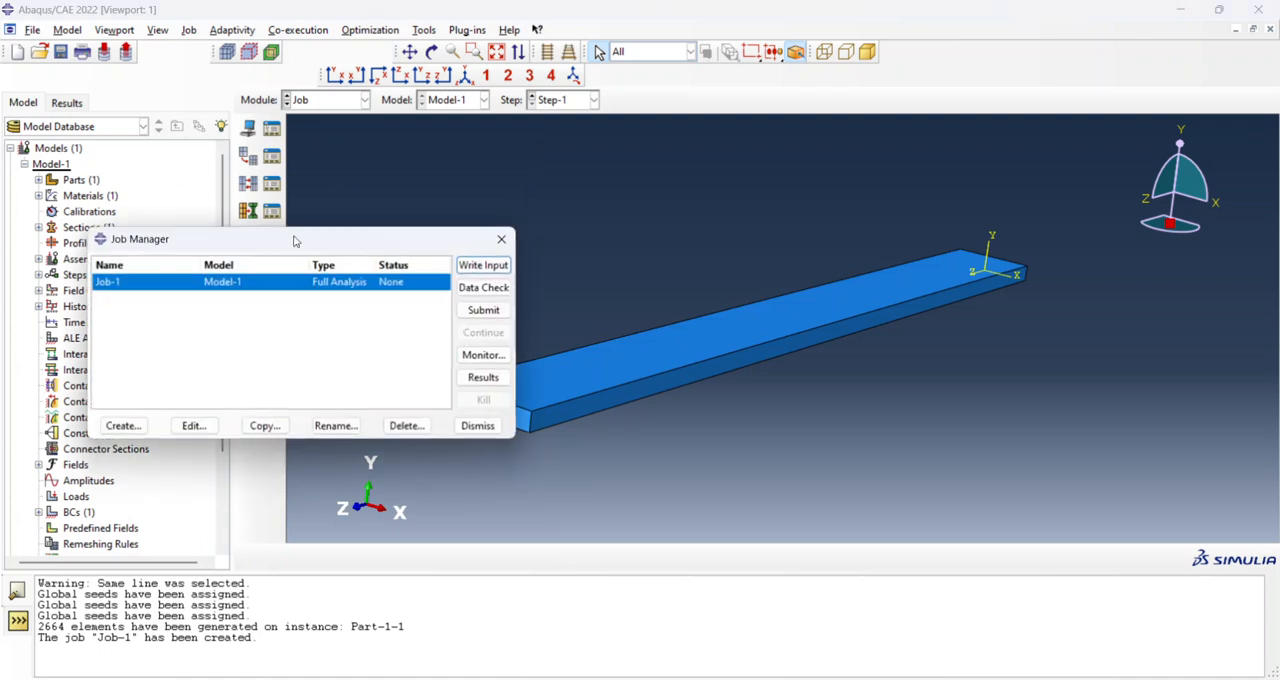
pyautogui.click(486, 313)
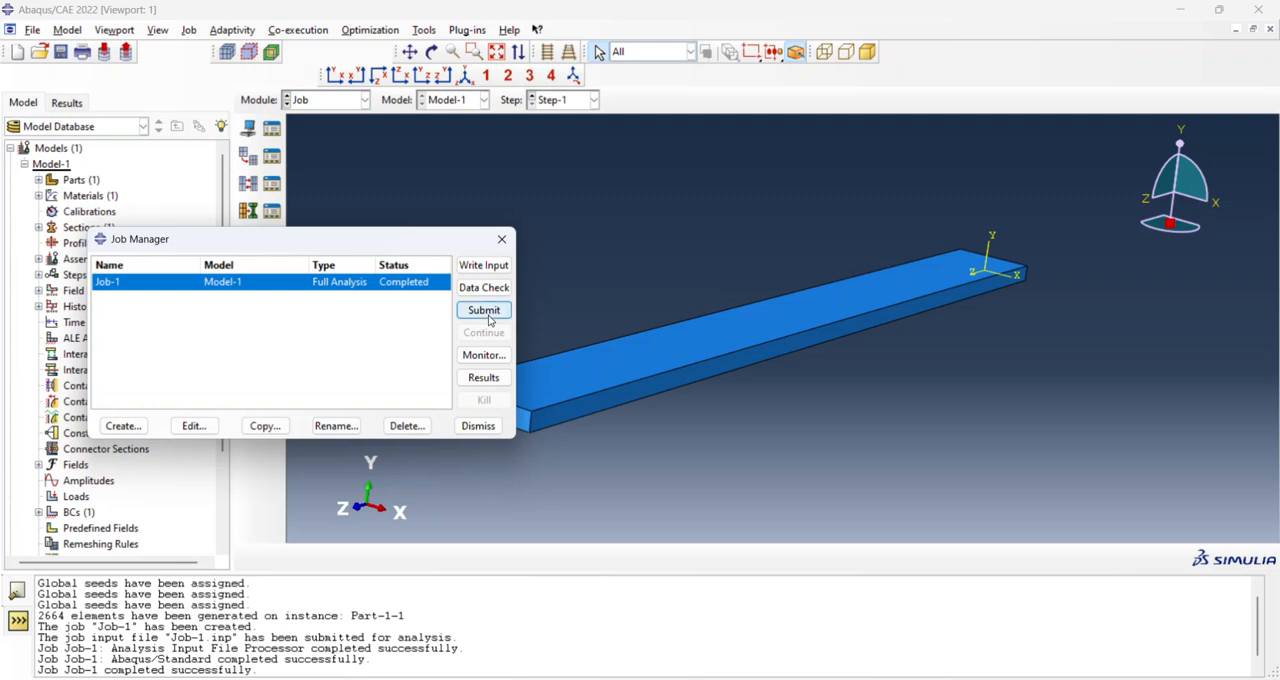
pyautogui.click(503, 382)
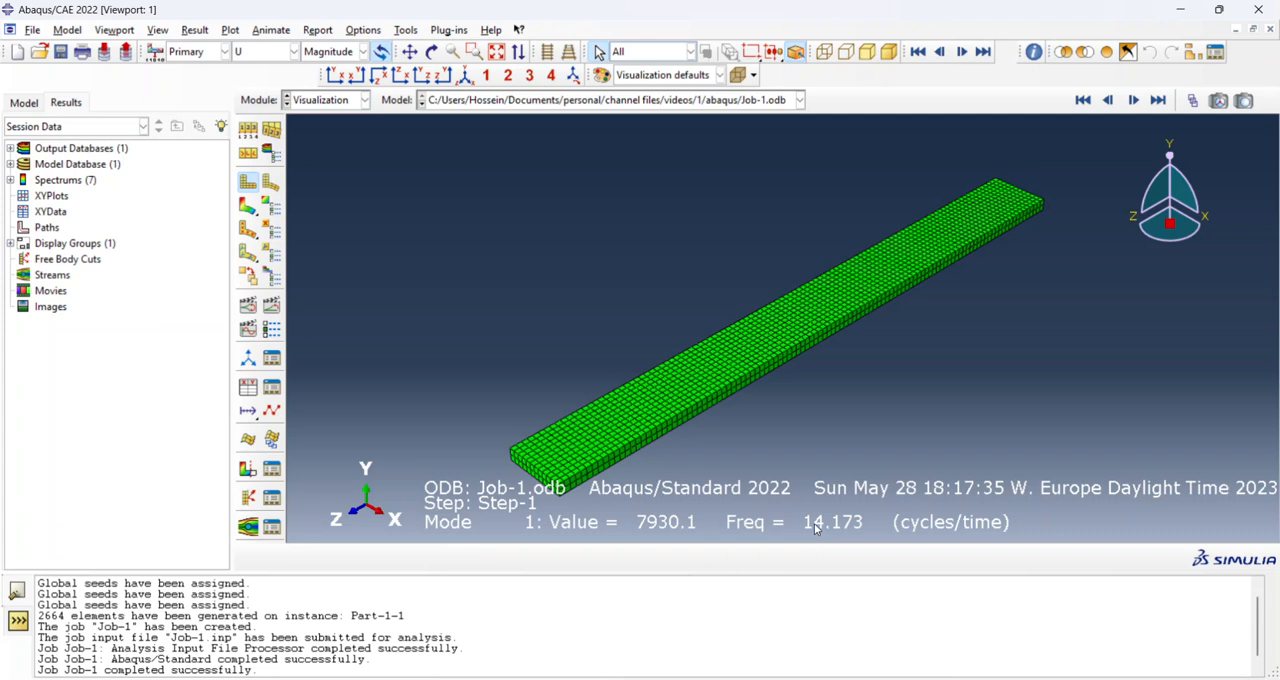
# Plot displacement contours on the deformed beam for mode 1 and animate the shape by scale factor.
pyautogui.click(248, 205)
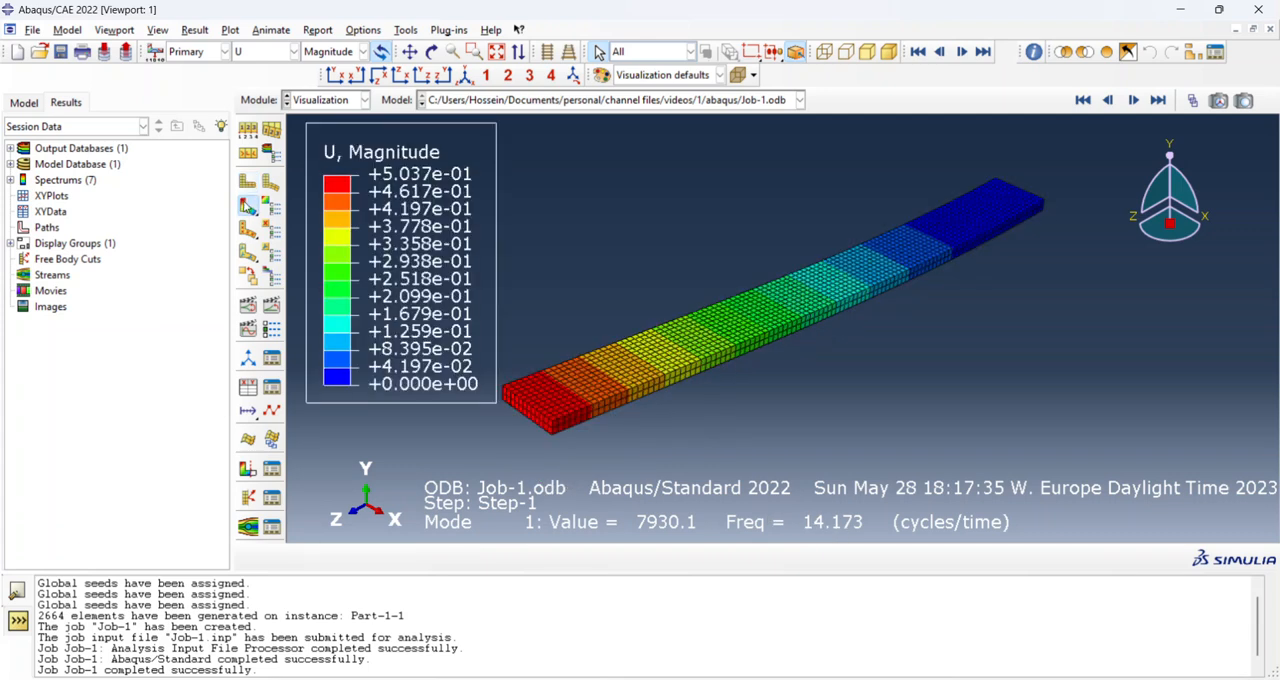
pyautogui.click(249, 306)
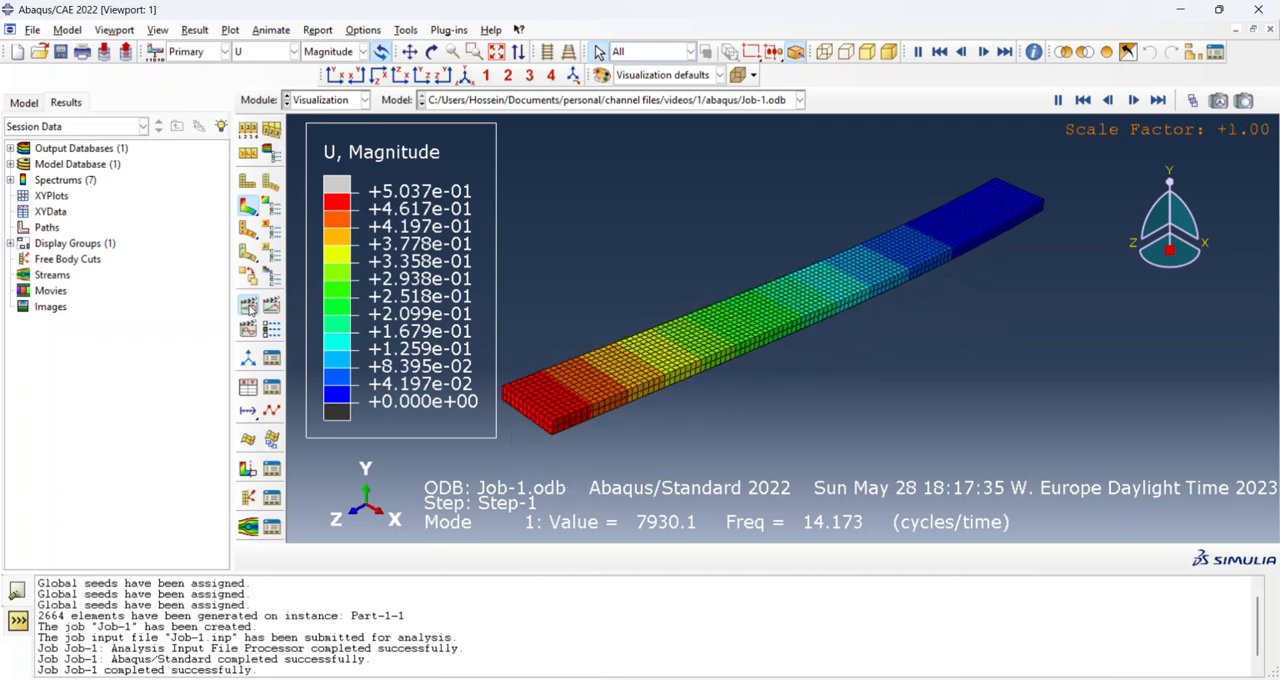
# Slow down the animation frame rate in looping playback and replay the mode 1 scale factor animation.
pyautogui.click(271, 329)
pyautogui.moveTo(424, 387); pyautogui.dragTo(349, 387)
pyautogui.click(315, 521)
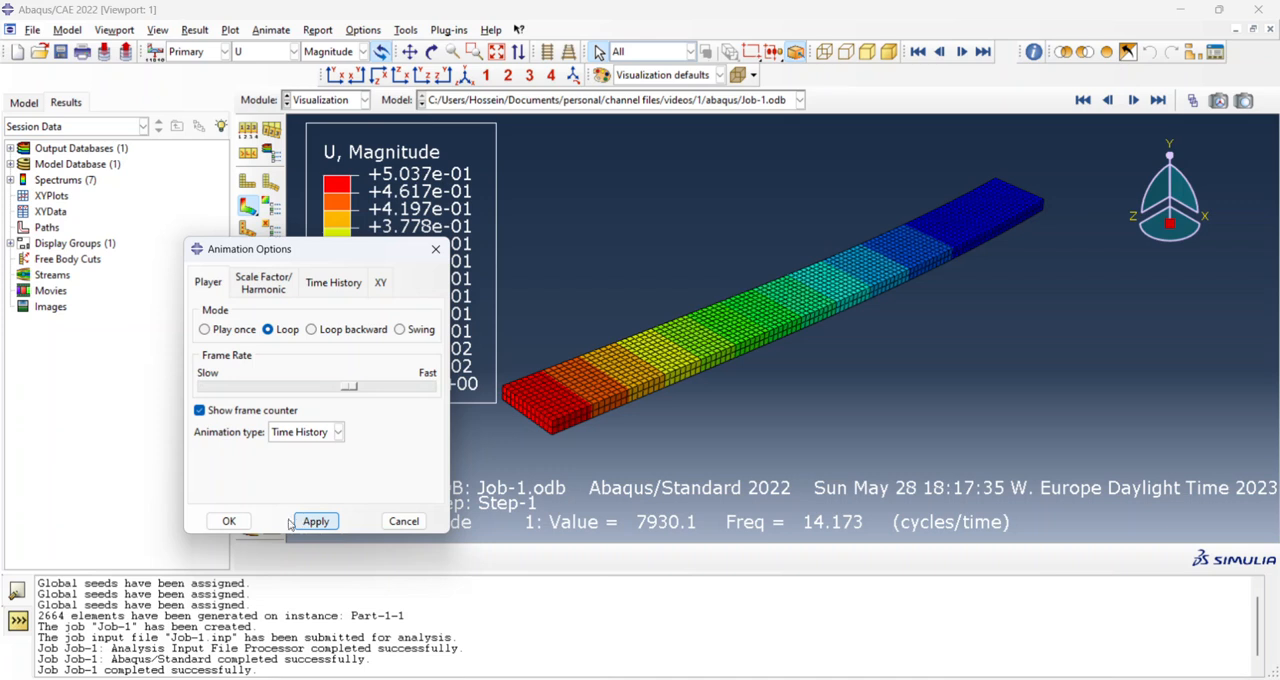
pyautogui.click(225, 521)
pyautogui.click(250, 305)
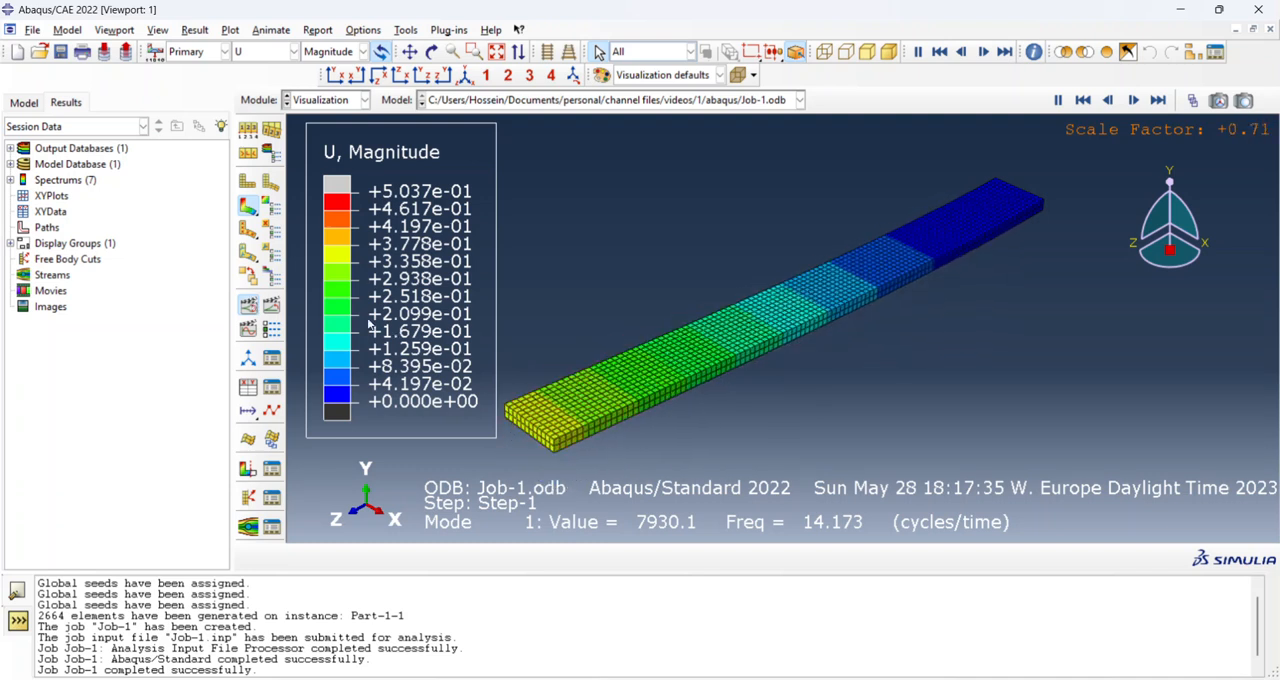
# Stop the animation and display the contour plot of mode 2.
pyautogui.click(248, 313)
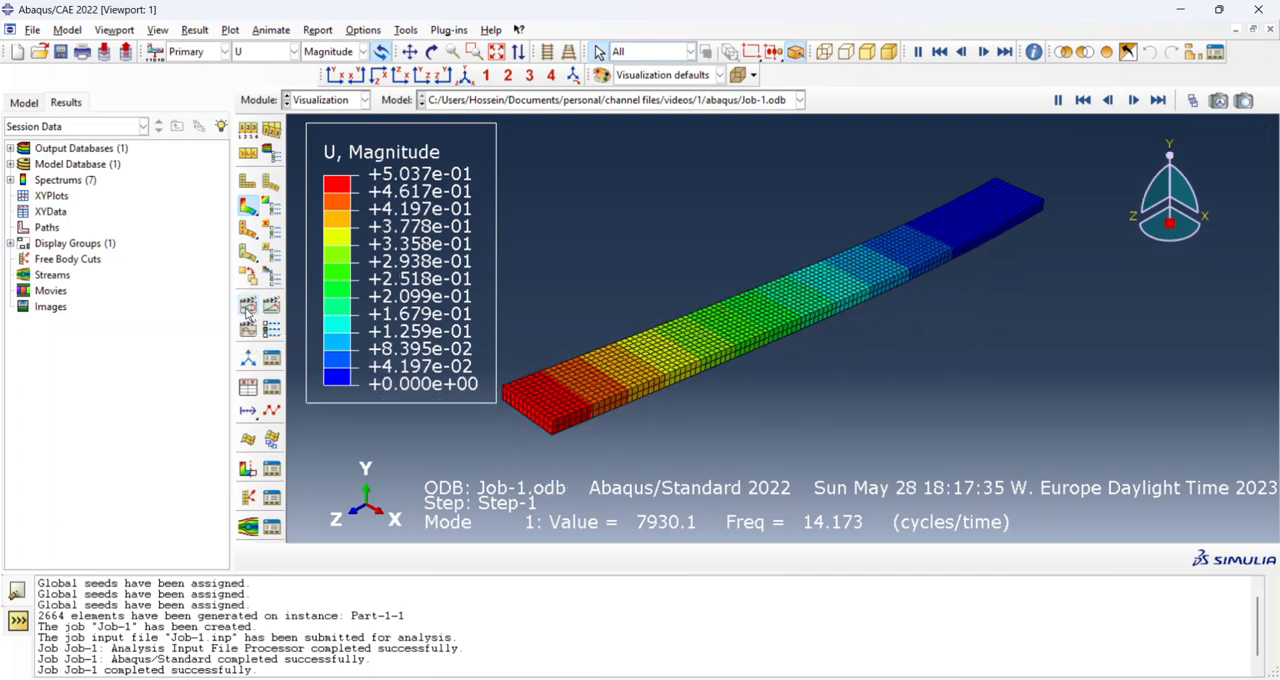
pyautogui.click(1133, 101)
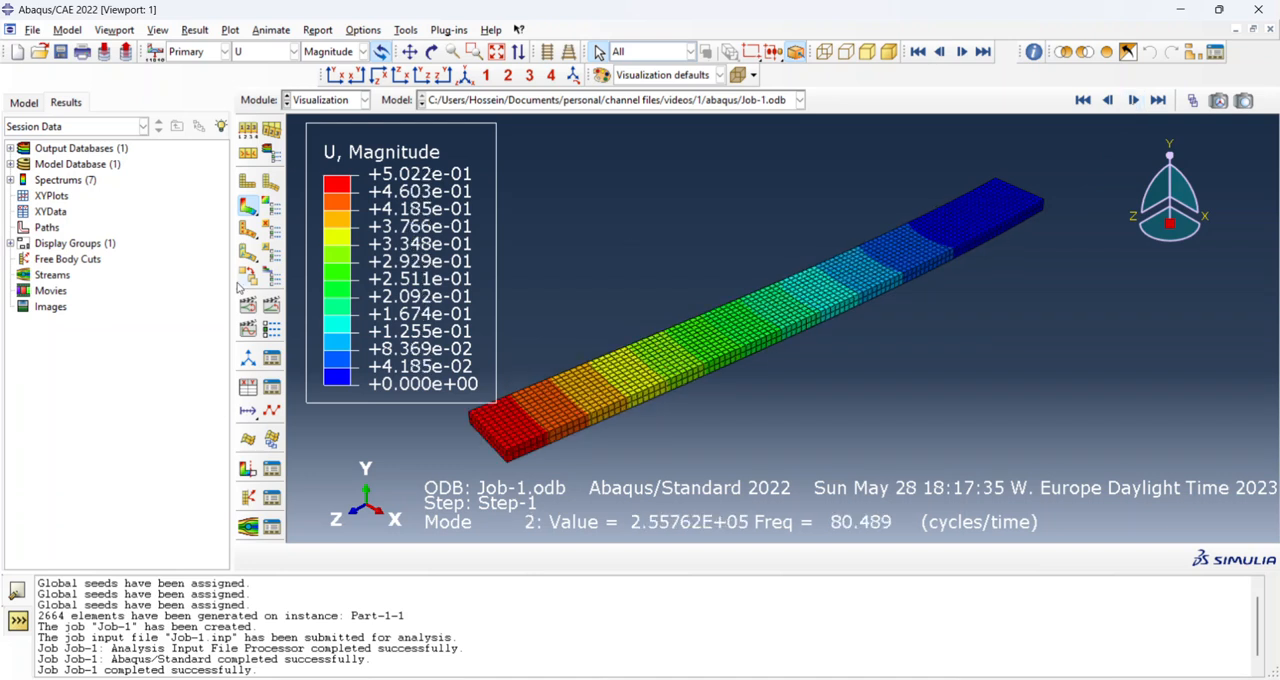
# Animate the mode 2 shape by scale factor, and advance the contour plots through modes 3 and 4 to mode 5 and animate it.
pyautogui.click(248, 310)
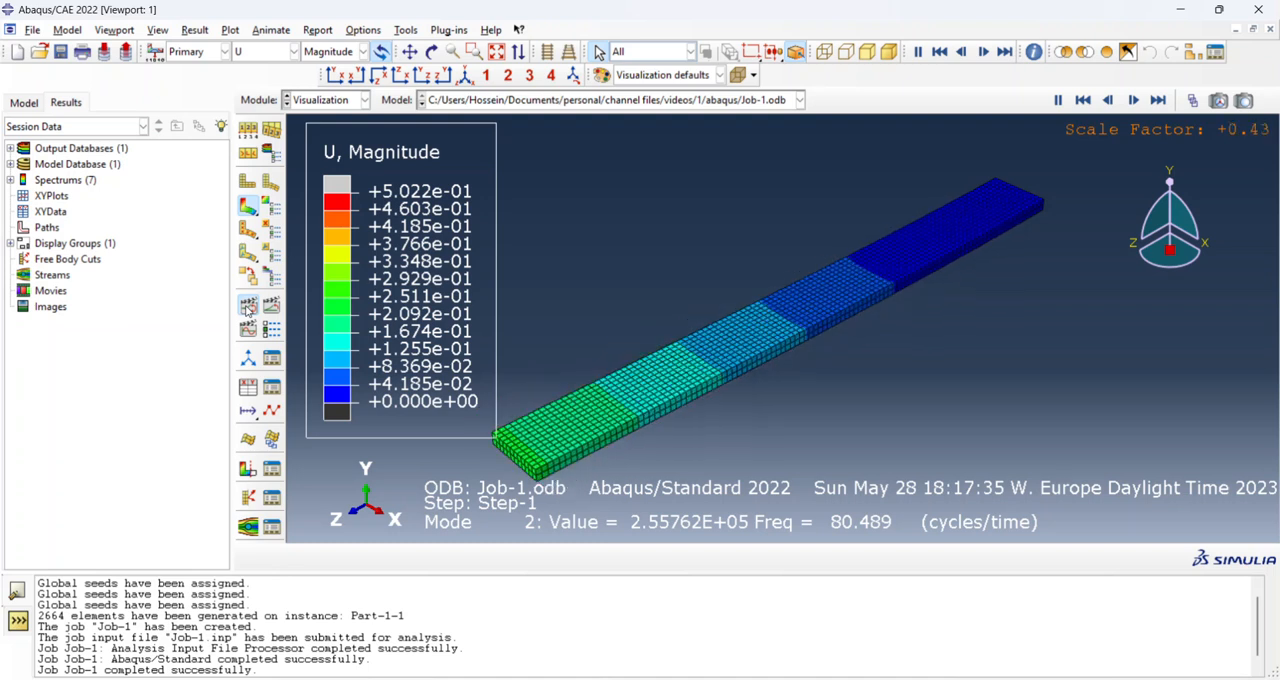
pyautogui.click(248, 310)
pyautogui.click(1133, 101)
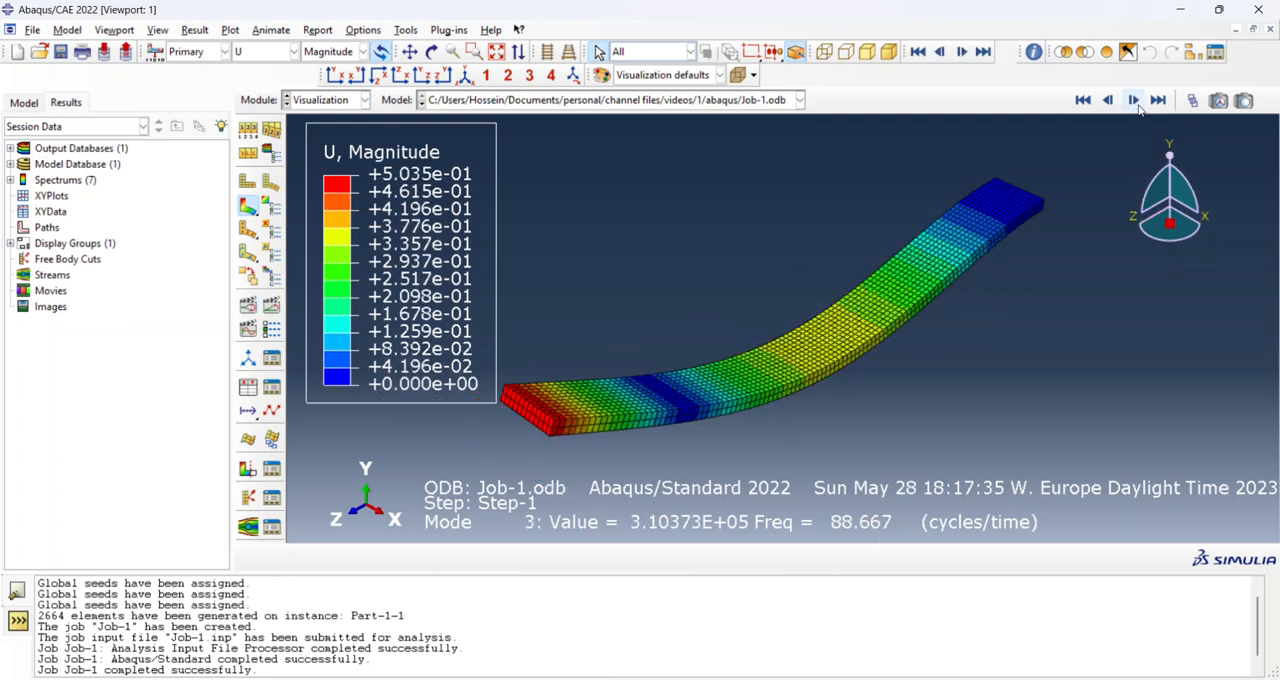
pyautogui.click(1133, 101)
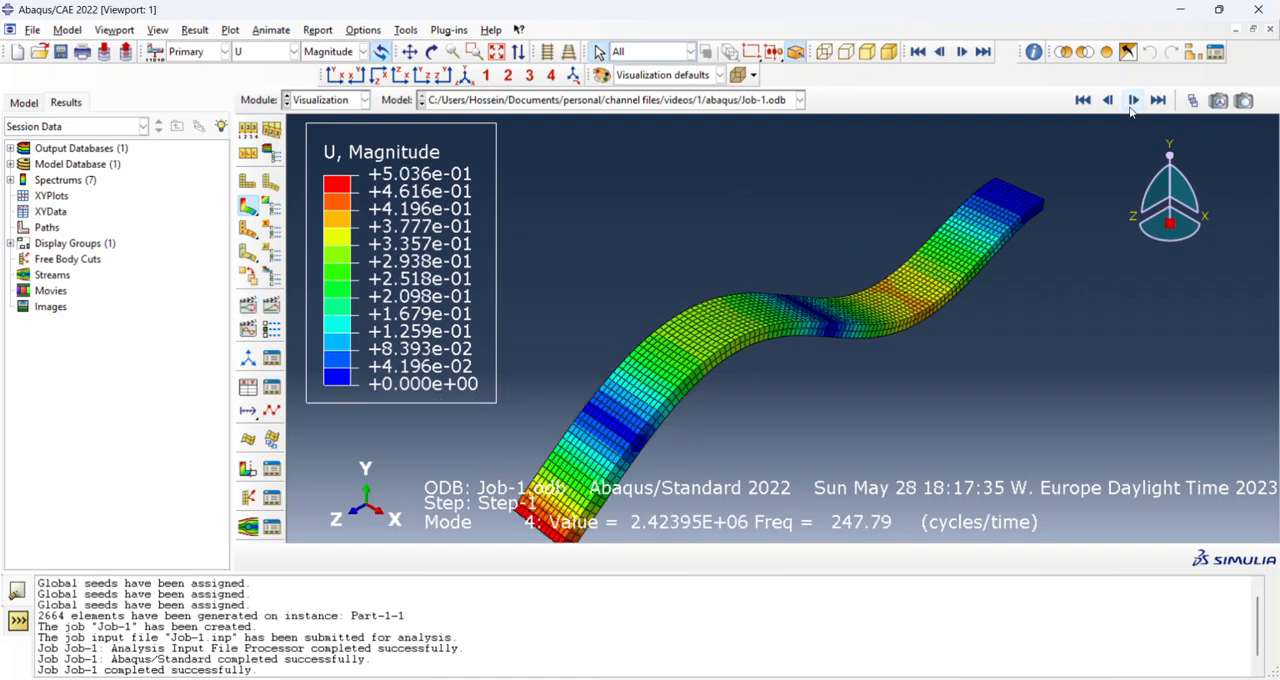
pyautogui.click(1133, 101)
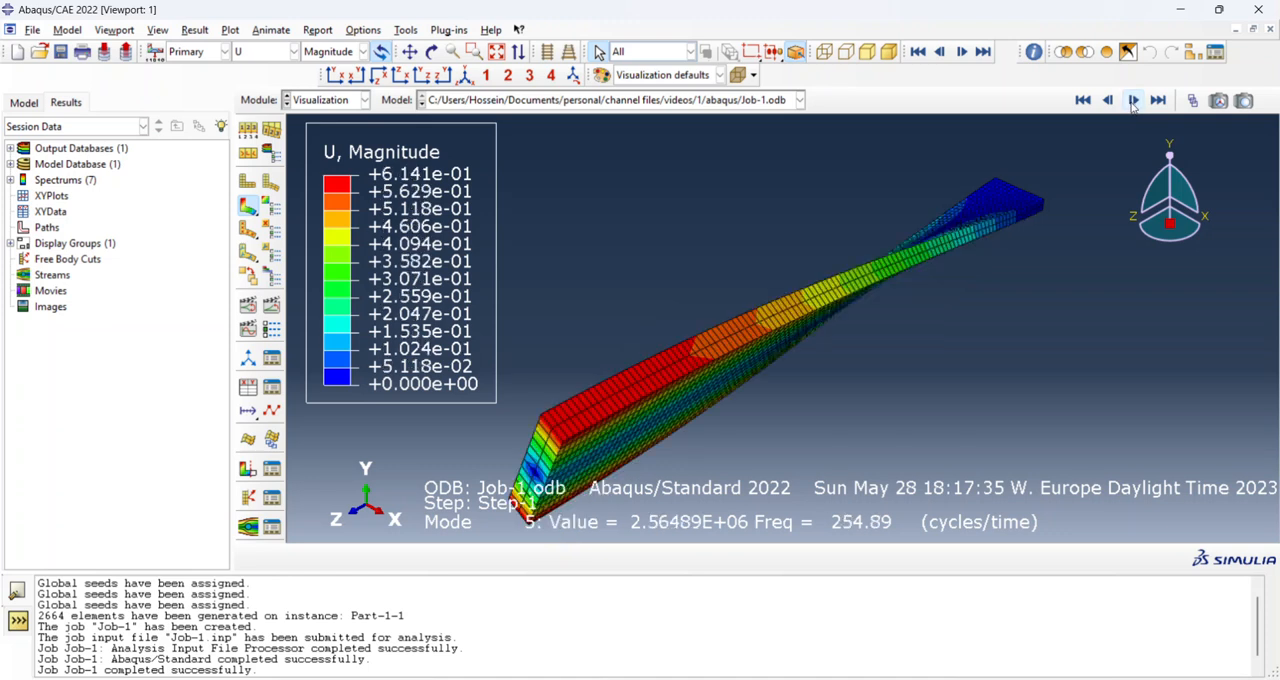
pyautogui.click(248, 306)
pyautogui.click(249, 309)
# Create a Steady-state dynamics, Modal step named Step-2 after Step-1, with a frequency range from 0 to 270.
pyautogui.click(363, 100)
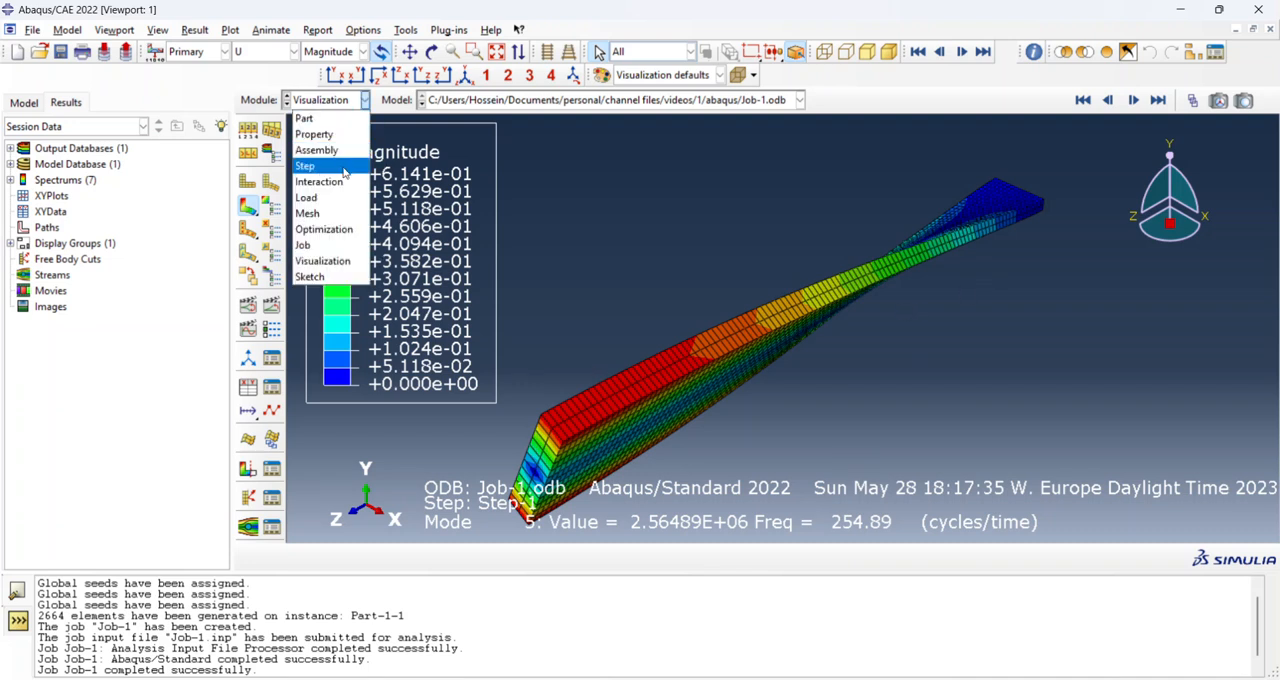
pyautogui.click(344, 168)
pyautogui.click(248, 128)
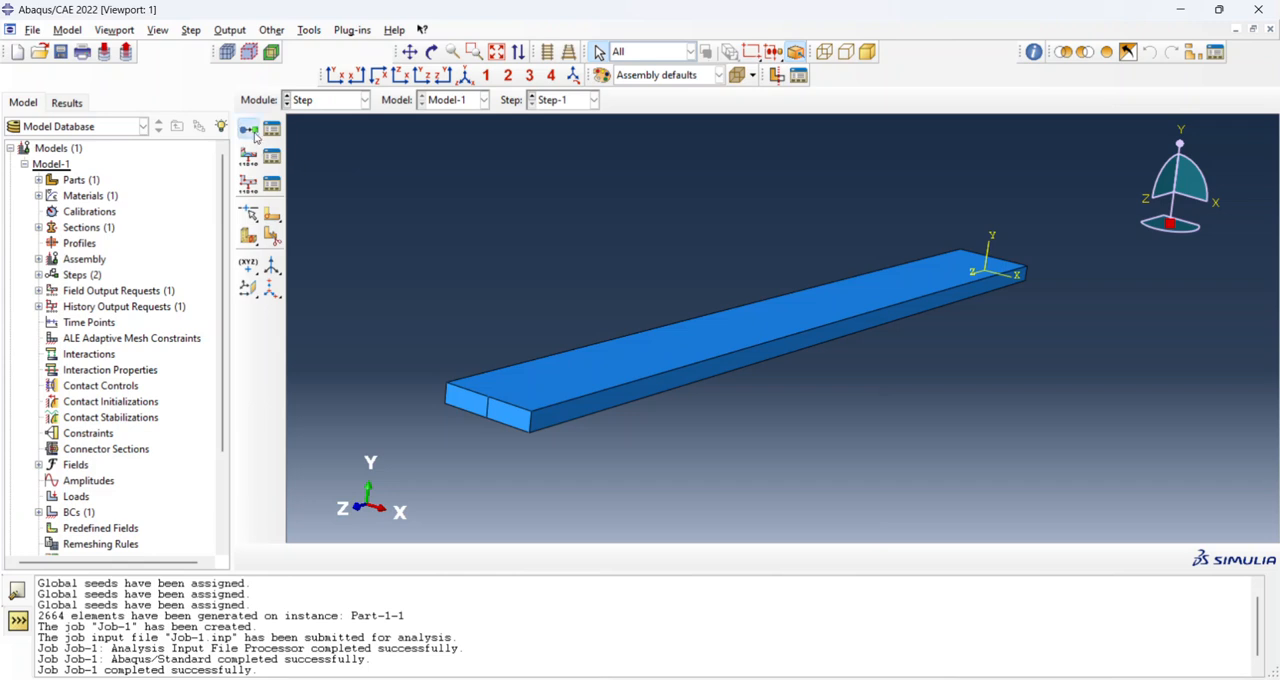
pyautogui.scroll(-1, 465, 485)
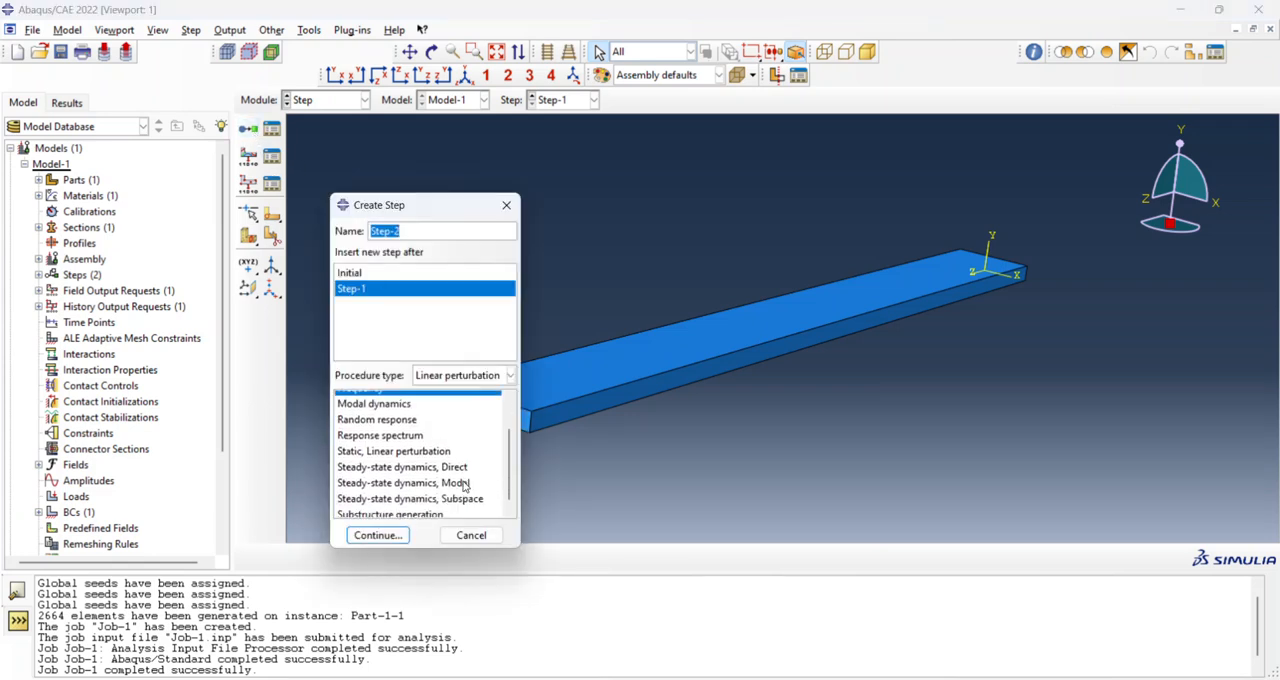
pyautogui.click(412, 482)
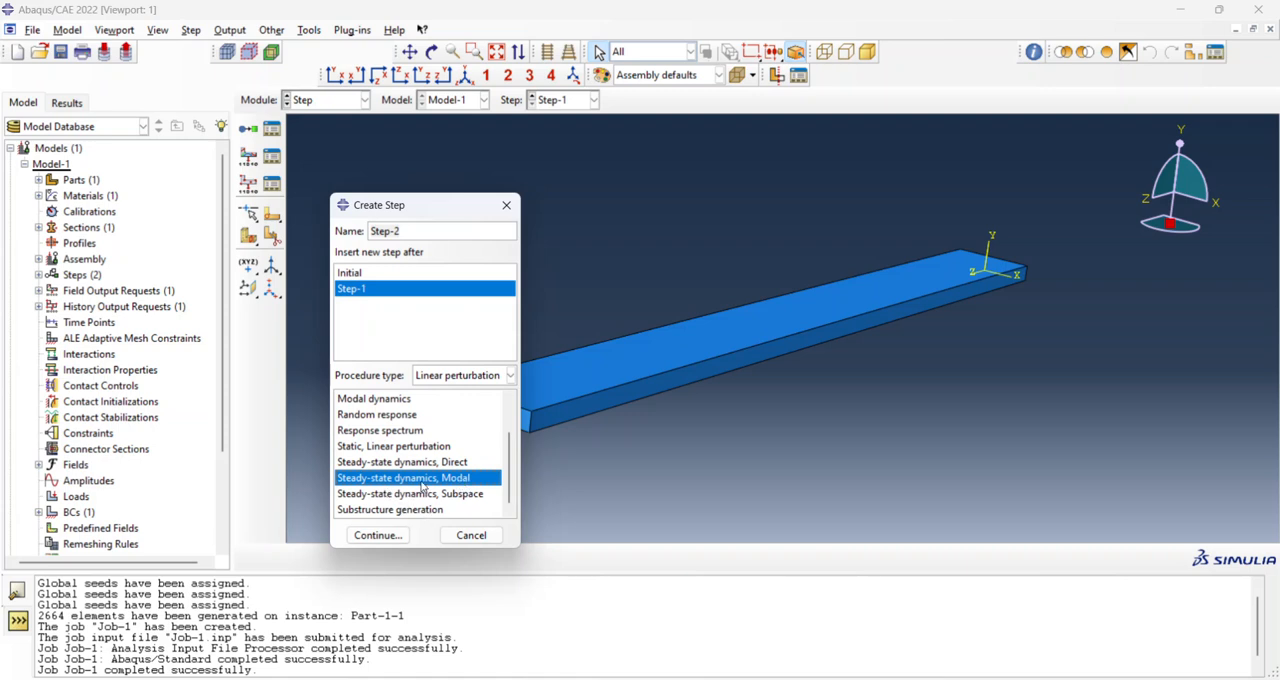
pyautogui.click(401, 540)
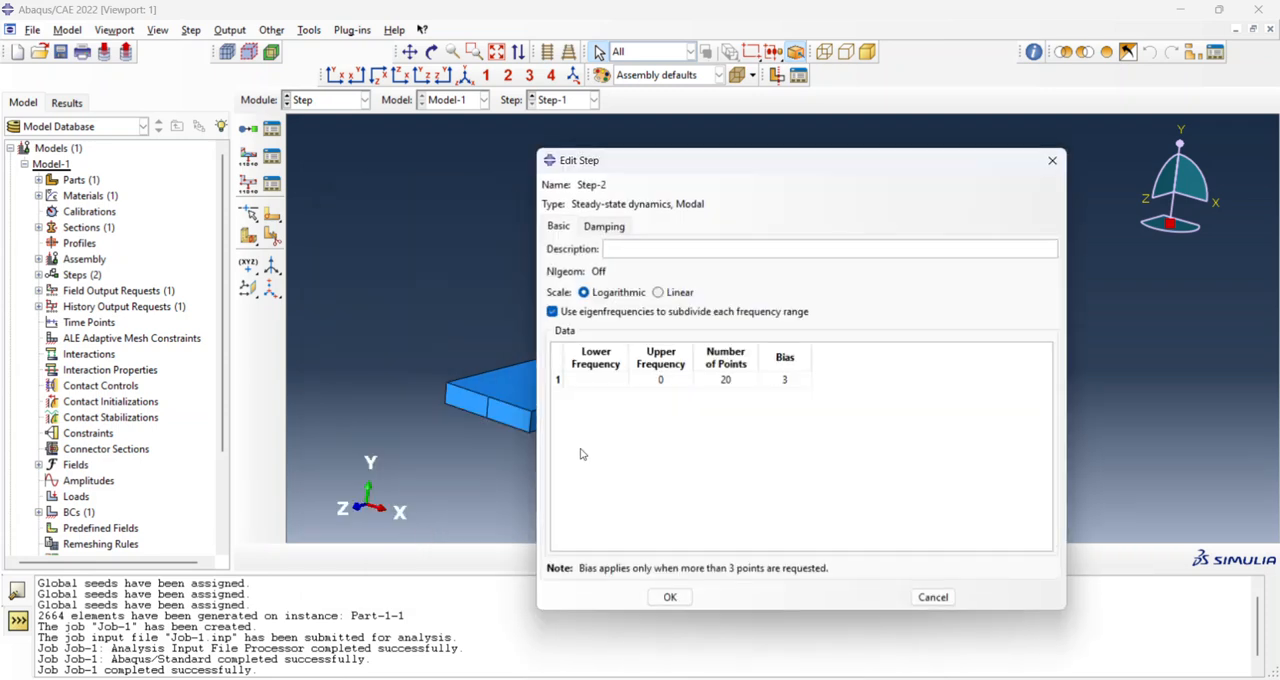
pyautogui.click(600, 382)
pyautogui.click(678, 384)
pyautogui.press('Return')
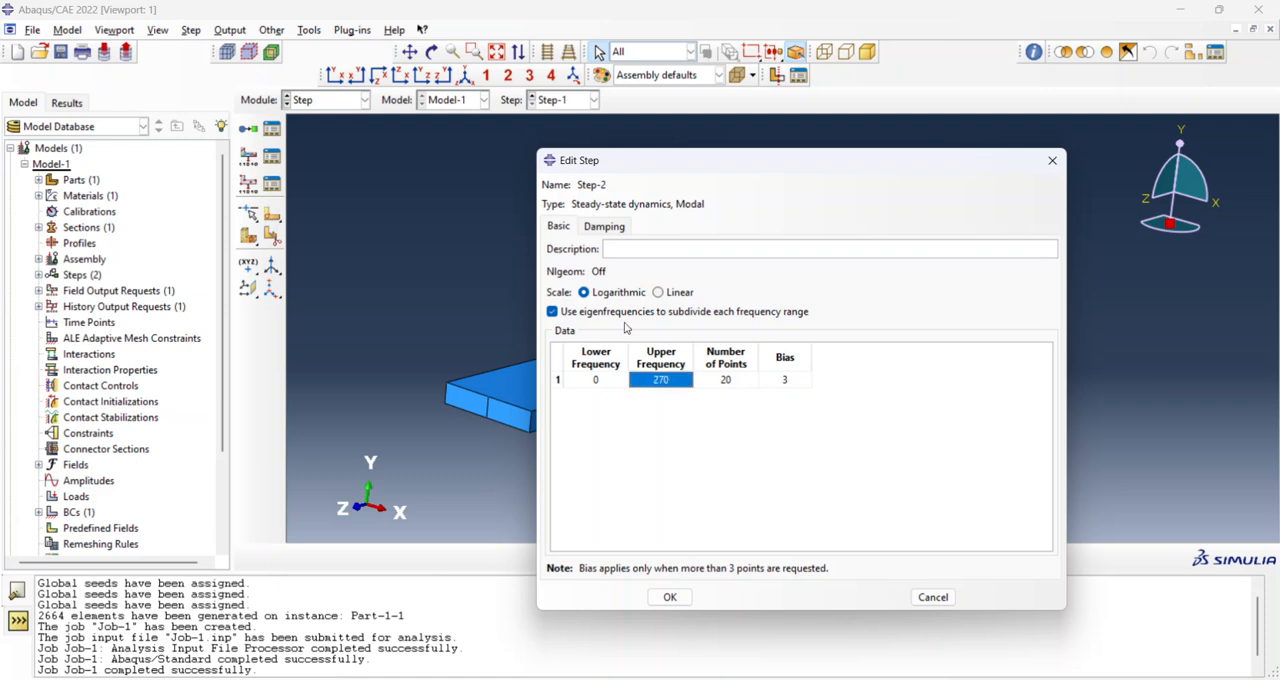
# Enable structural damping data in Step-2 for modes 1 to 5, enter a damping constant and accept the step.
pyautogui.click(606, 230)
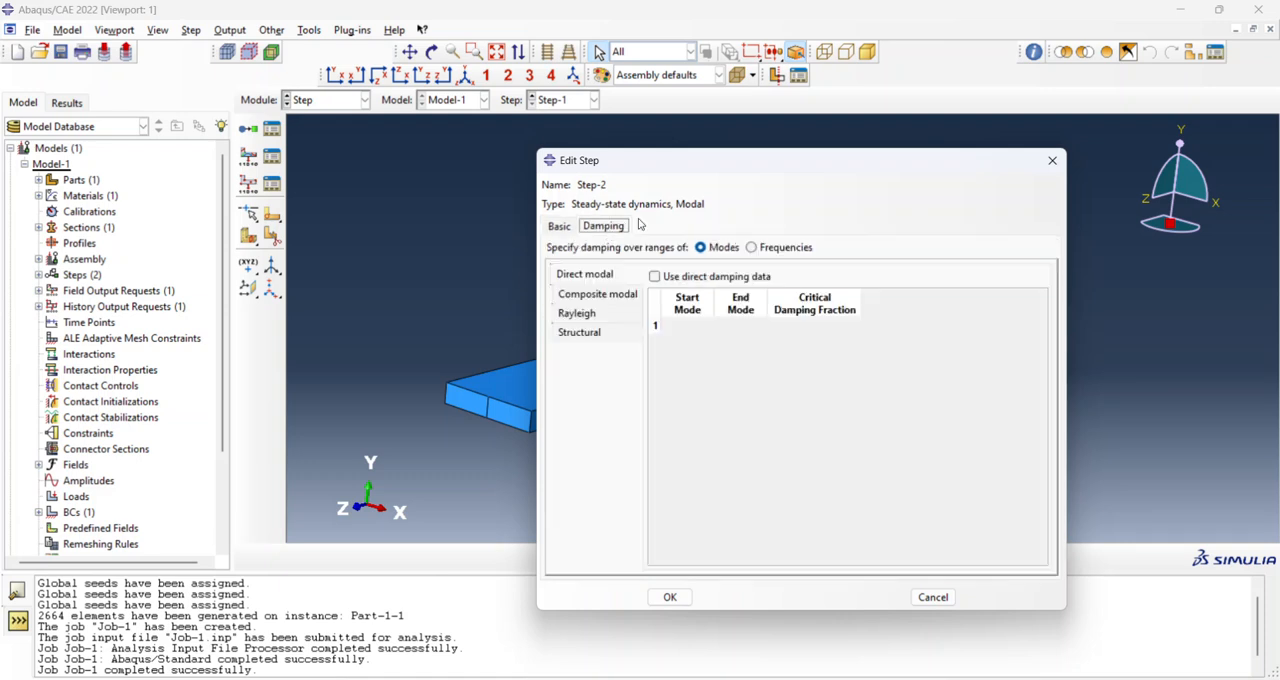
pyautogui.click(619, 333)
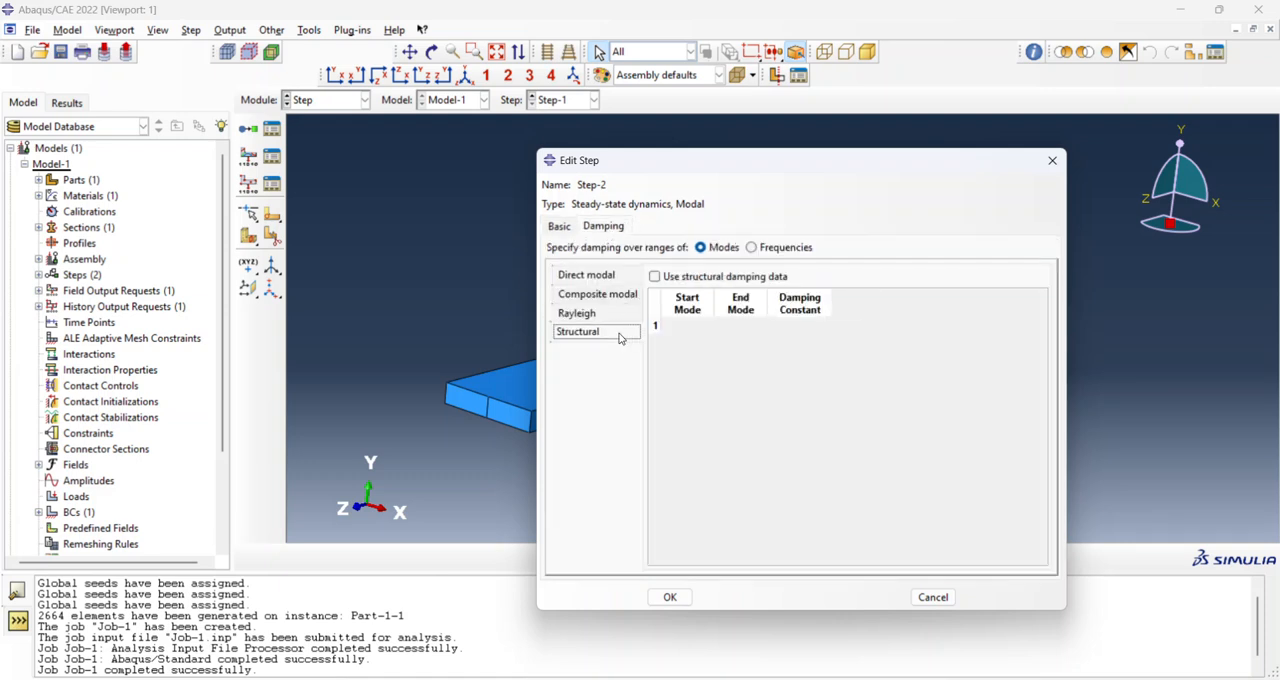
pyautogui.click(655, 278)
pyautogui.click(684, 325)
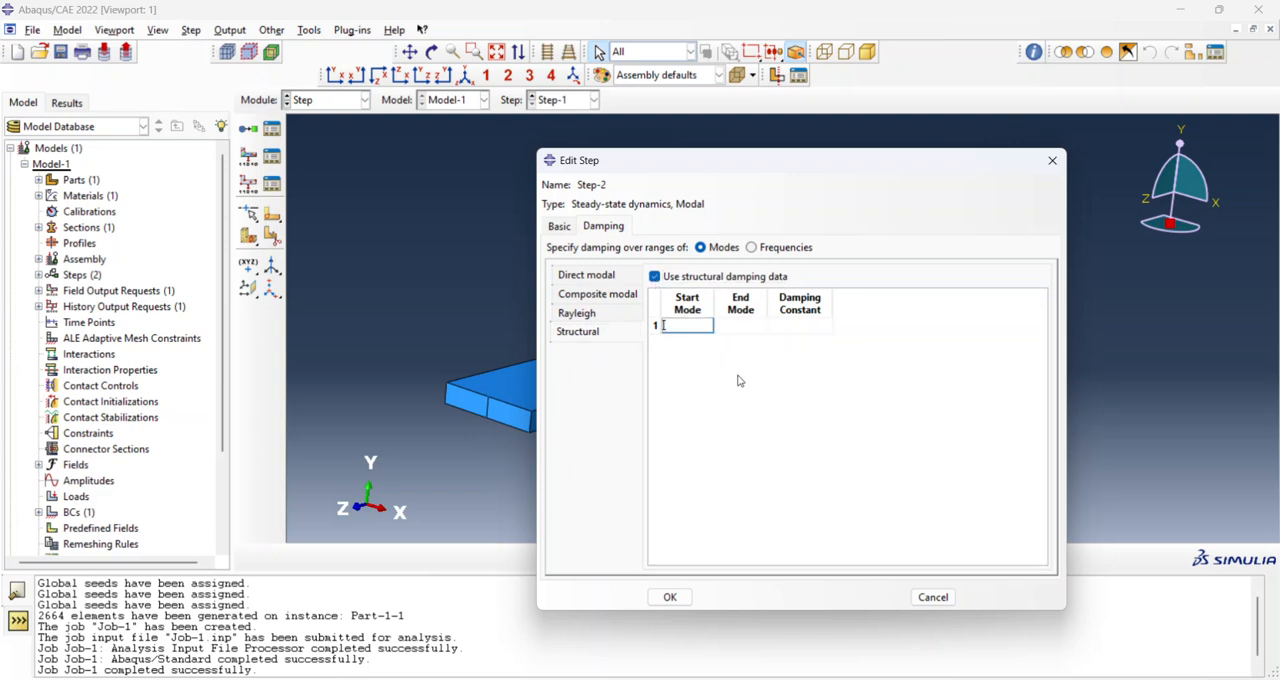
pyautogui.click(749, 321)
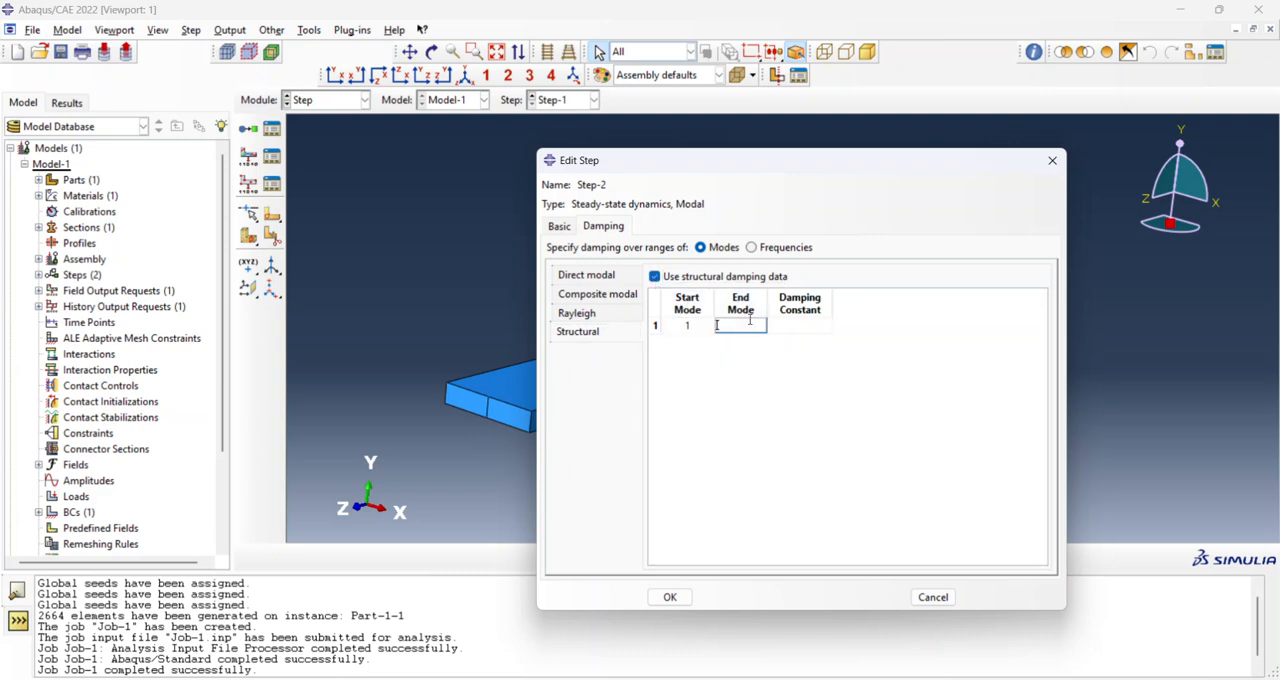
pyautogui.write('5')
pyautogui.click(807, 327)
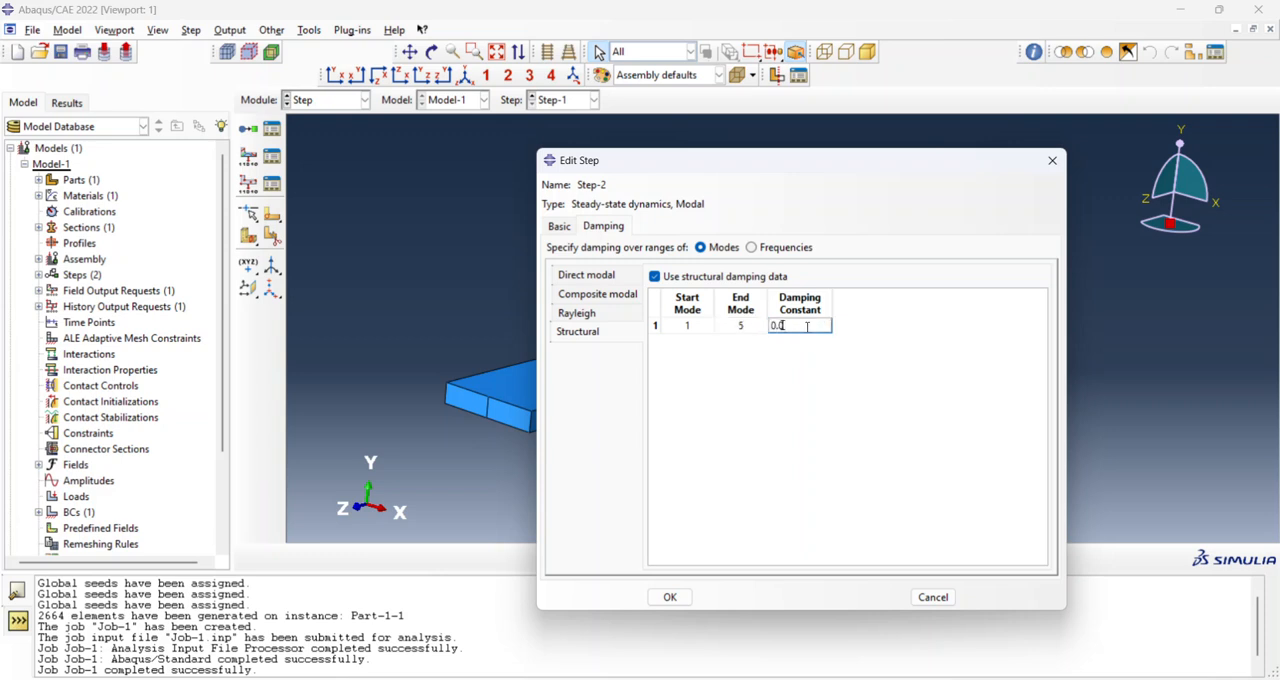
pyautogui.click(841, 400)
pyautogui.click(670, 597)
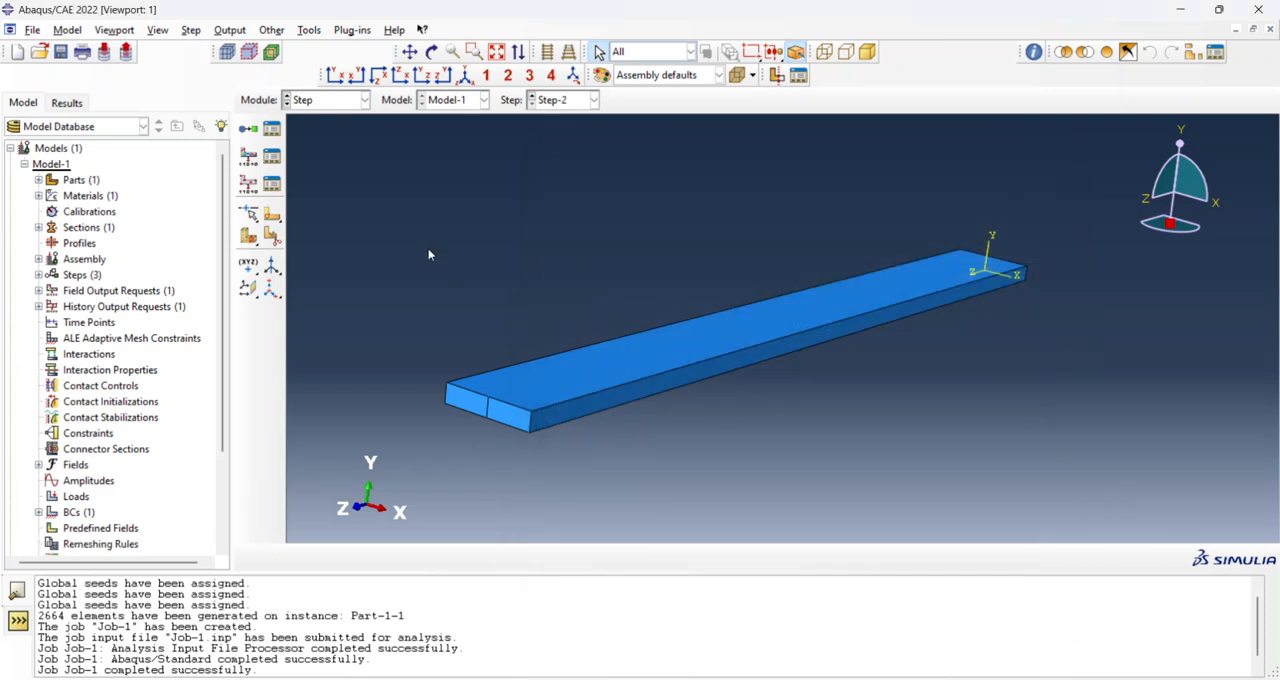
# Create a whole-model field output request for Step-2 that outputs U, Translations and rotations.
pyautogui.click(250, 158)
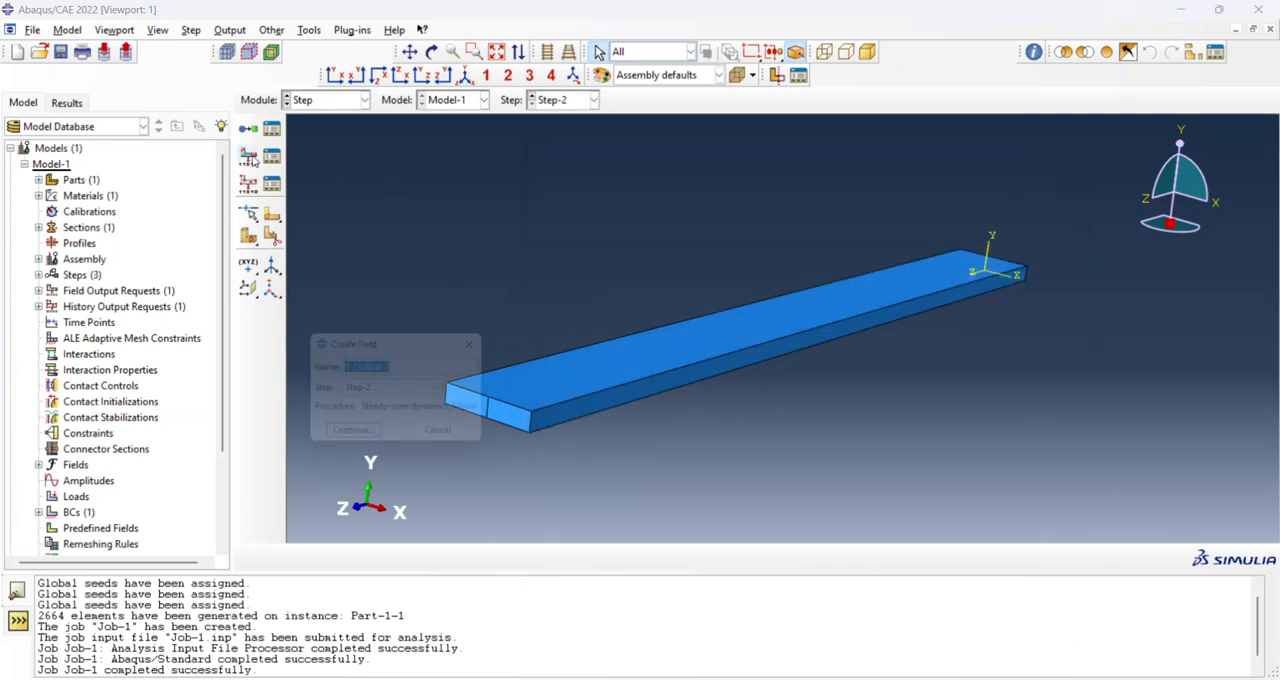
pyautogui.click(380, 442)
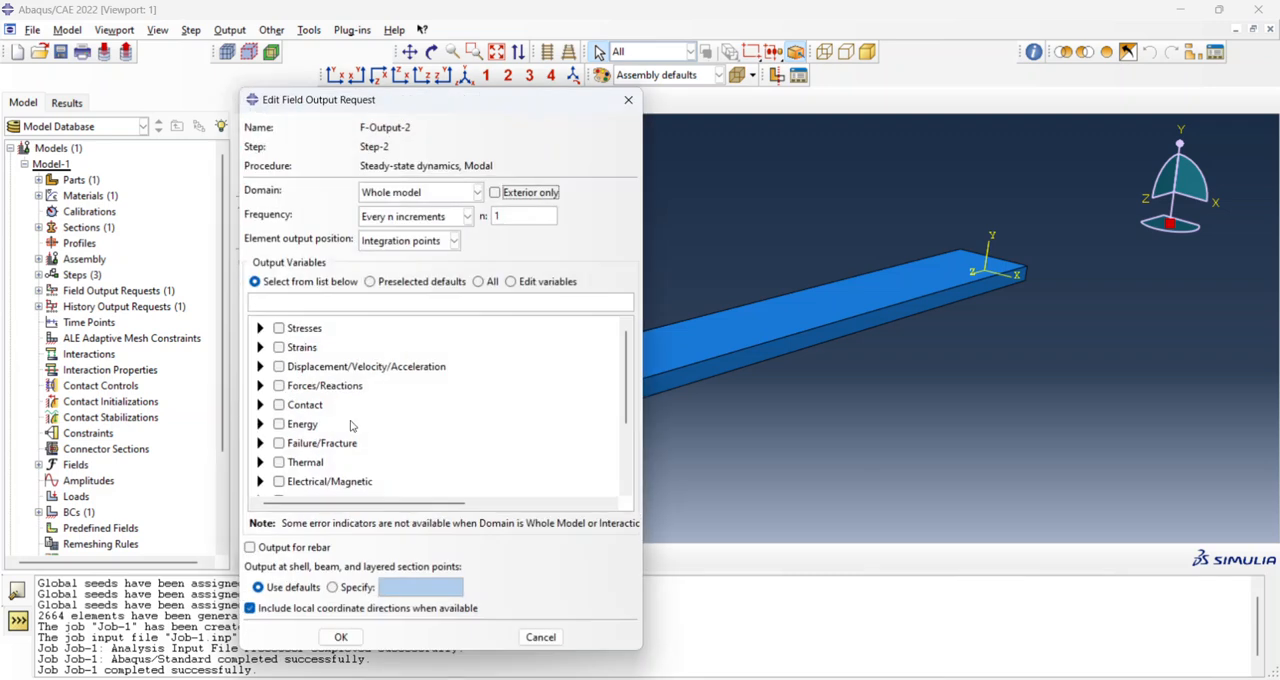
pyautogui.click(260, 366)
pyautogui.click(298, 382)
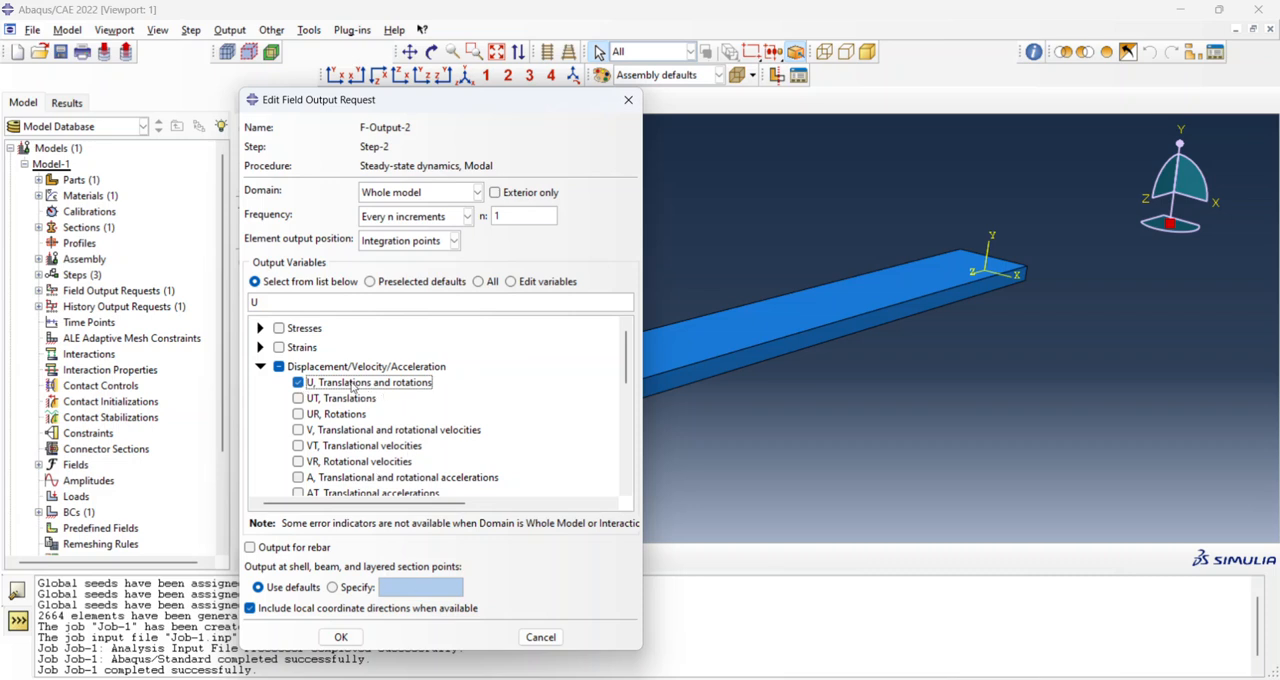
pyautogui.click(362, 638)
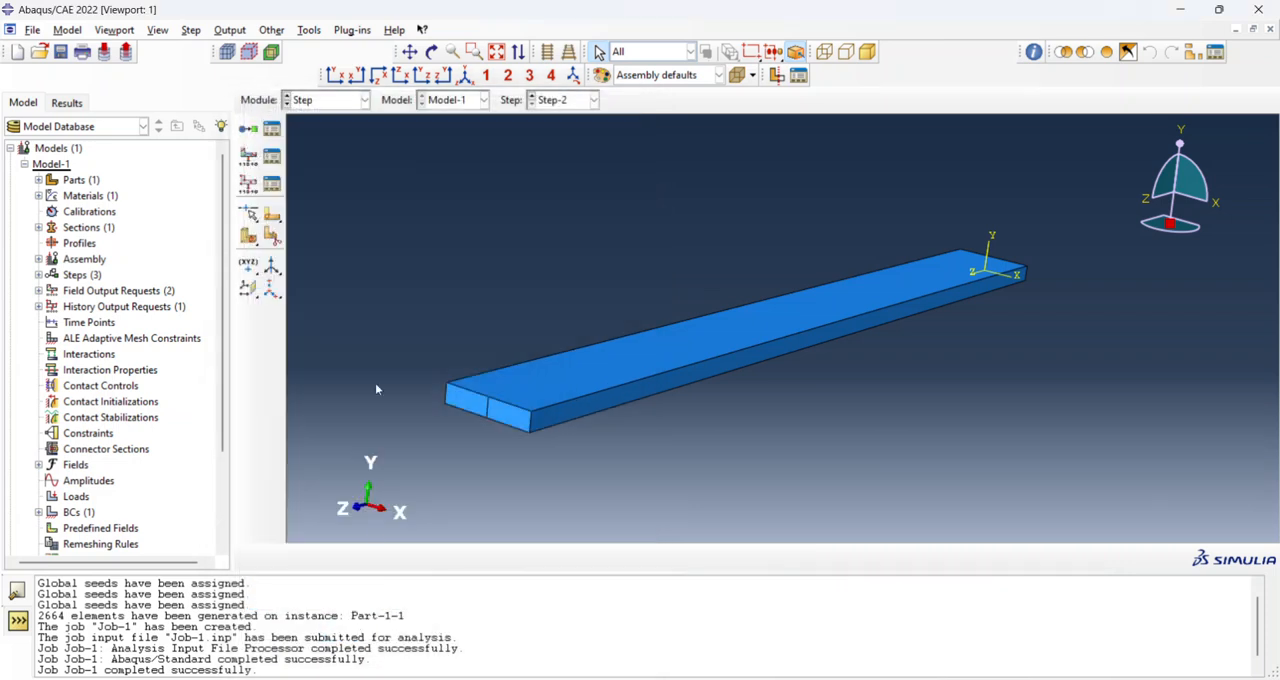
# Apply a downward concentrated force (CF2) in Step-2 at the lower midpoint of the beam's free end, naming the point set Set-2-loadingpnt.
pyautogui.click(340, 100)
pyautogui.click(312, 194)
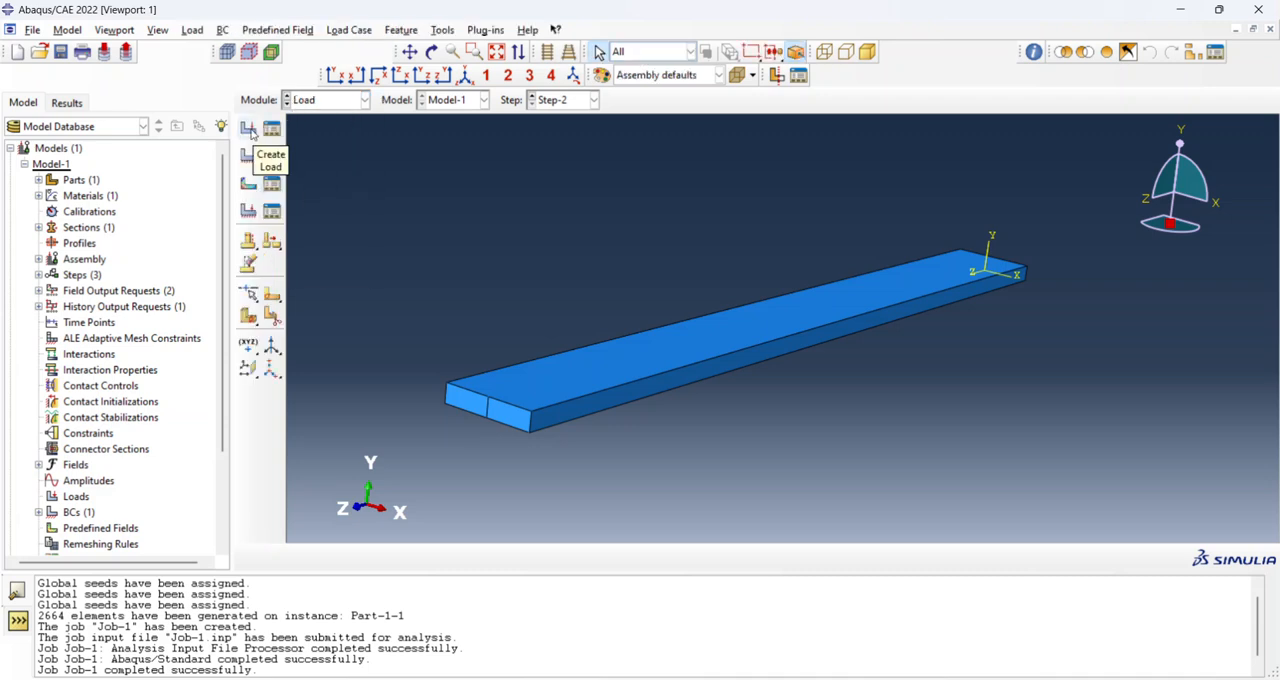
pyautogui.click(250, 130)
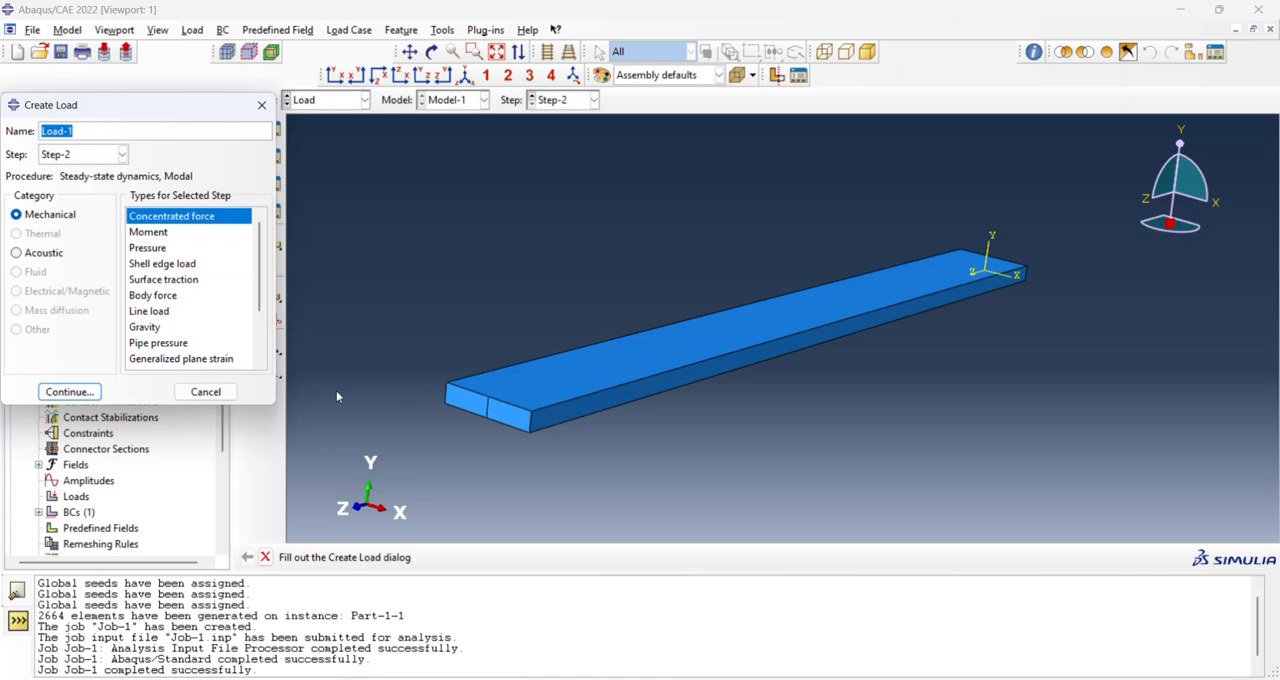
pyautogui.click(85, 395)
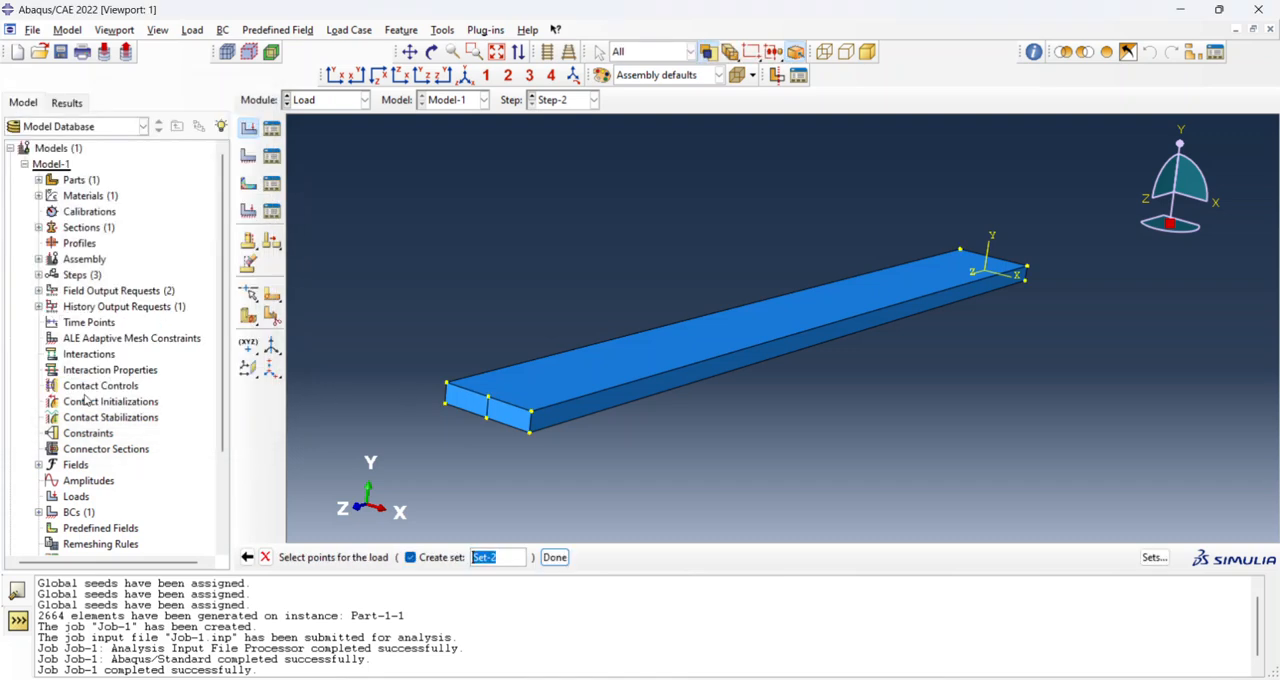
pyautogui.click(487, 419)
pyautogui.write('ingpnt')
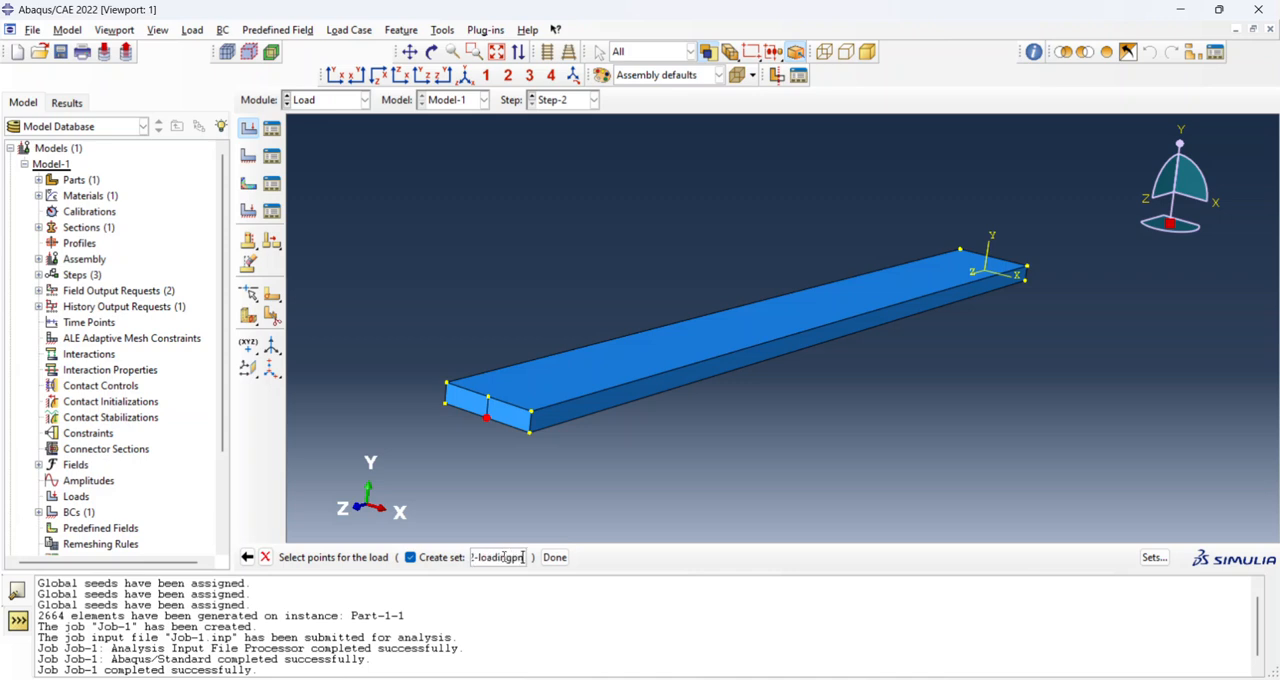
pyautogui.click(553, 557)
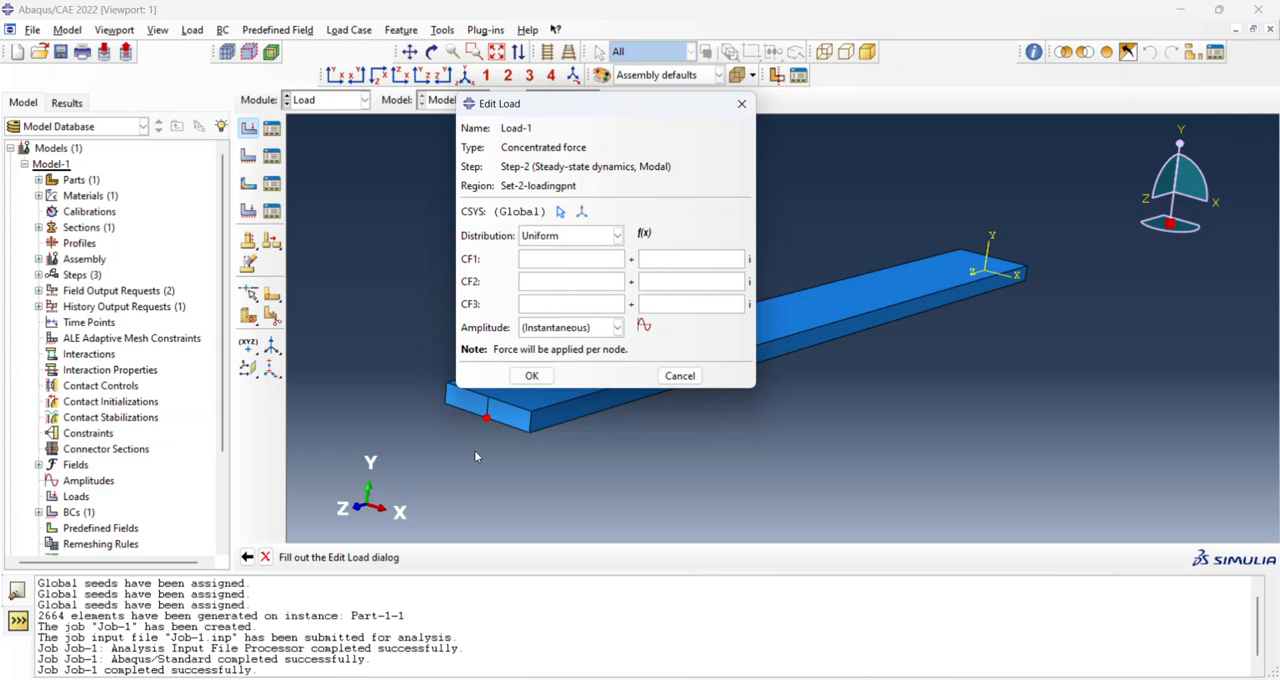
pyautogui.click(537, 285)
pyautogui.click(532, 376)
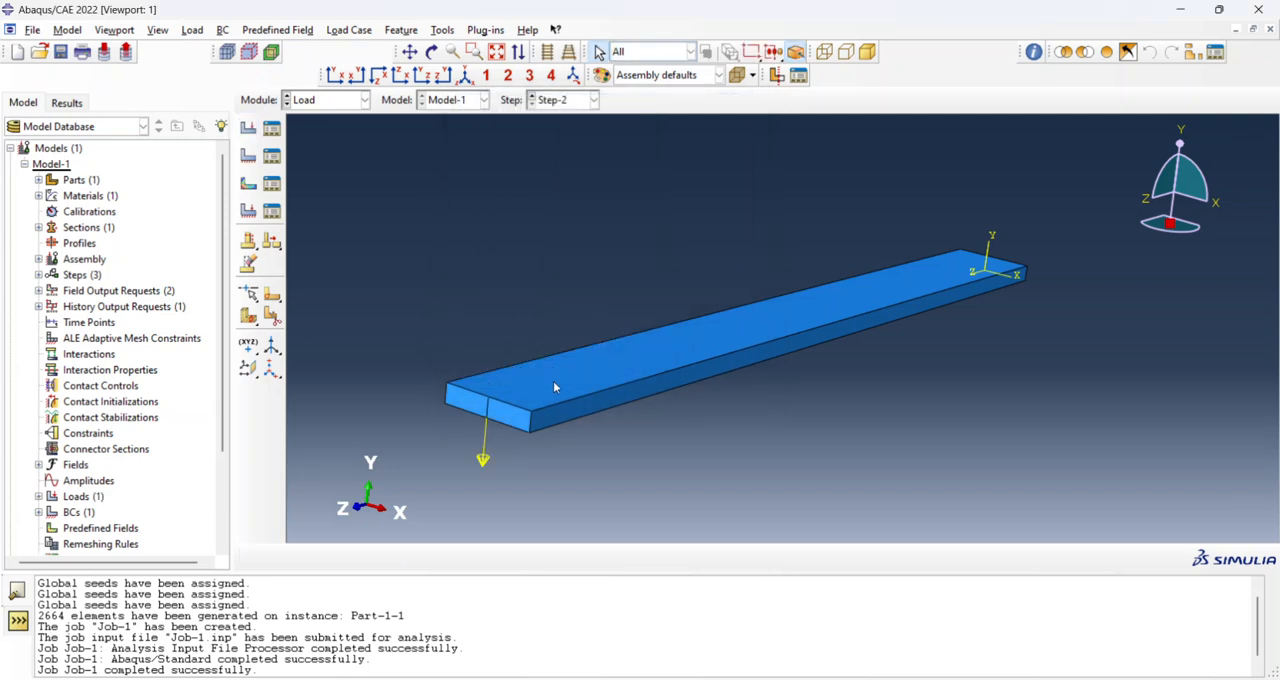
# Resubmit Job-1 with the added step and load, and open its results once the analysis has completed.
pyautogui.click(340, 106)
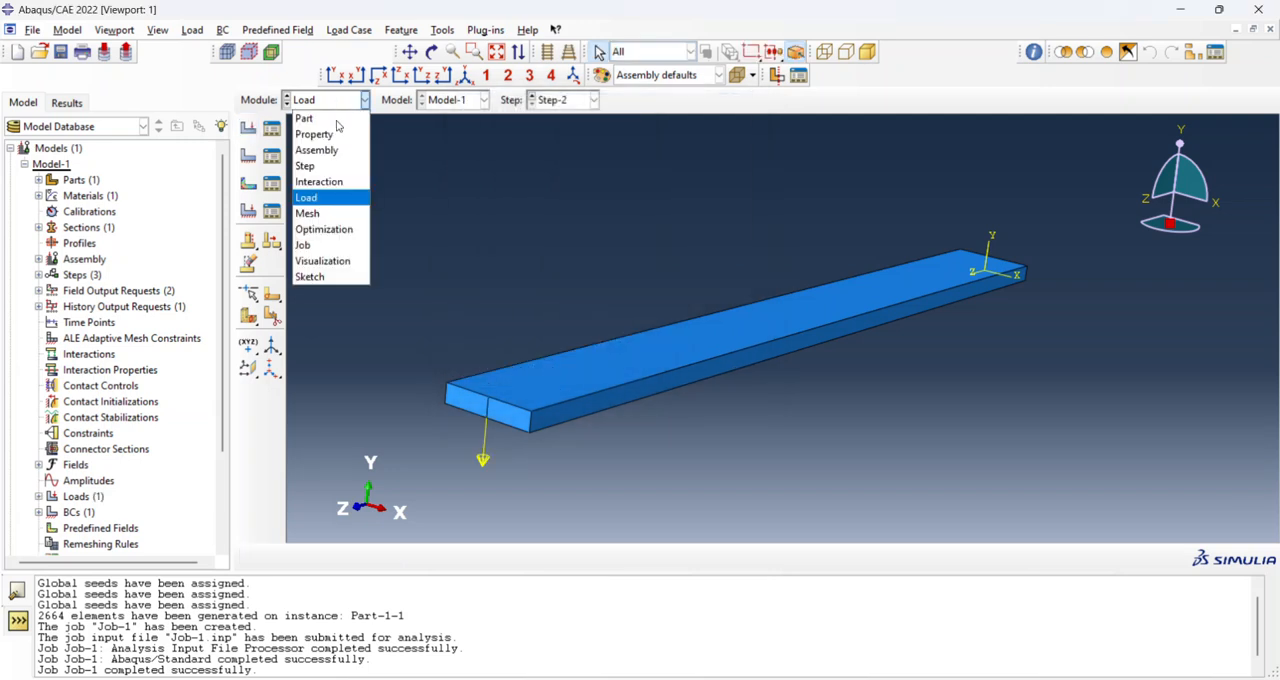
pyautogui.click(341, 209)
pyautogui.click(345, 100)
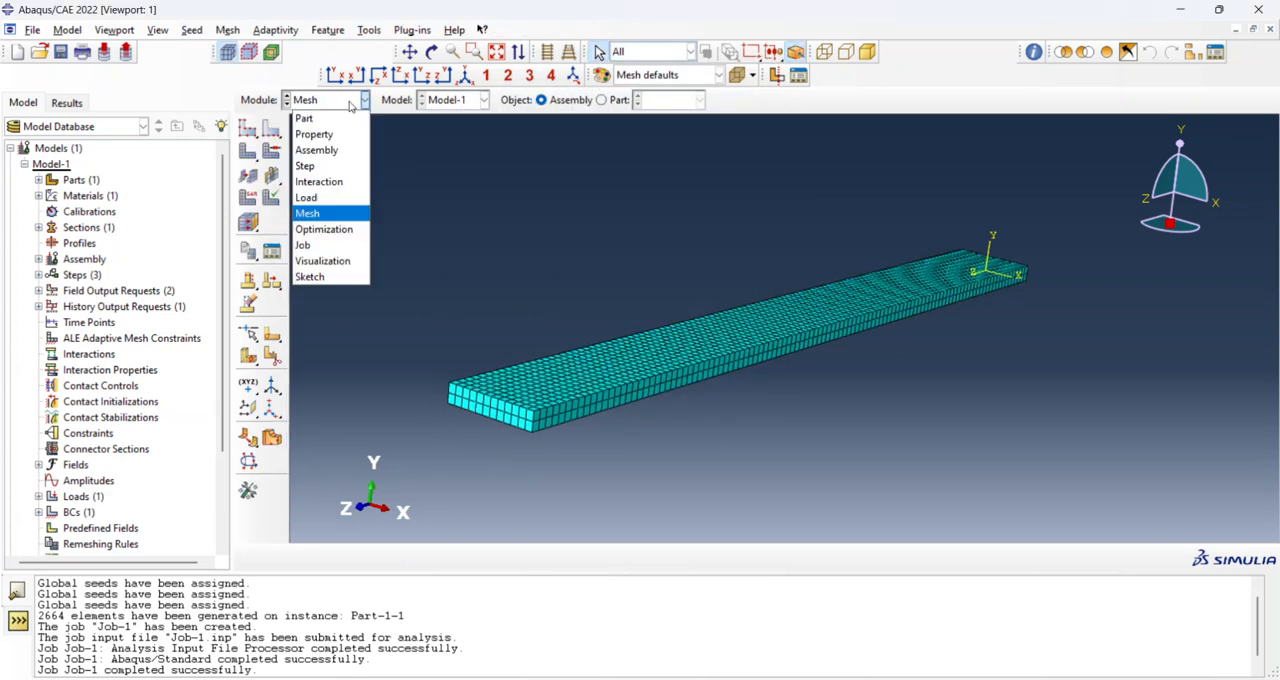
pyautogui.click(338, 246)
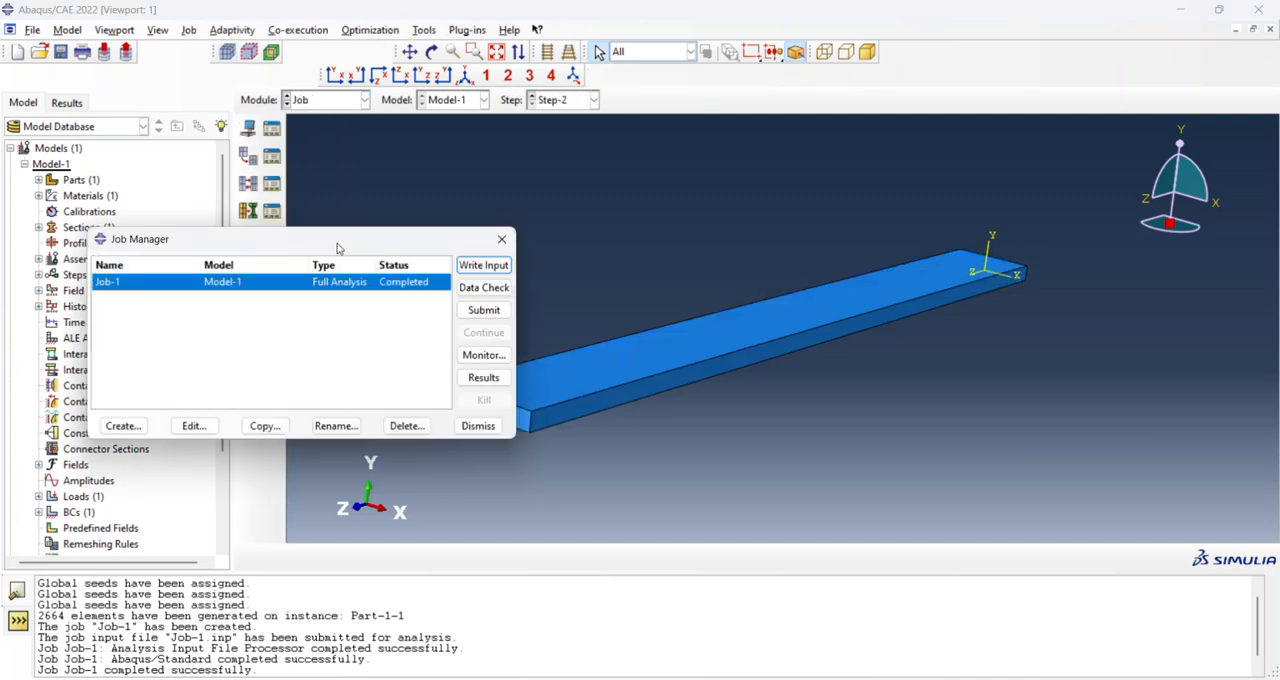
pyautogui.click(480, 312)
pyautogui.click(49, 266)
pyautogui.click(82, 194)
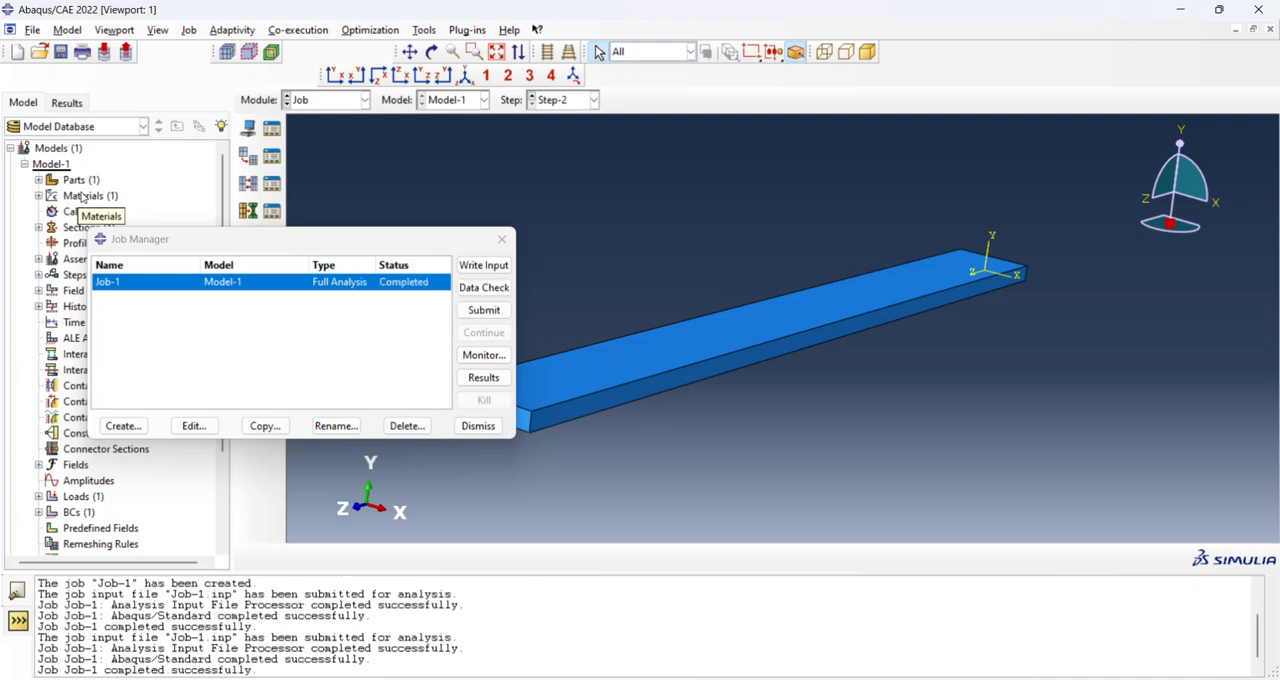
pyautogui.click(472, 378)
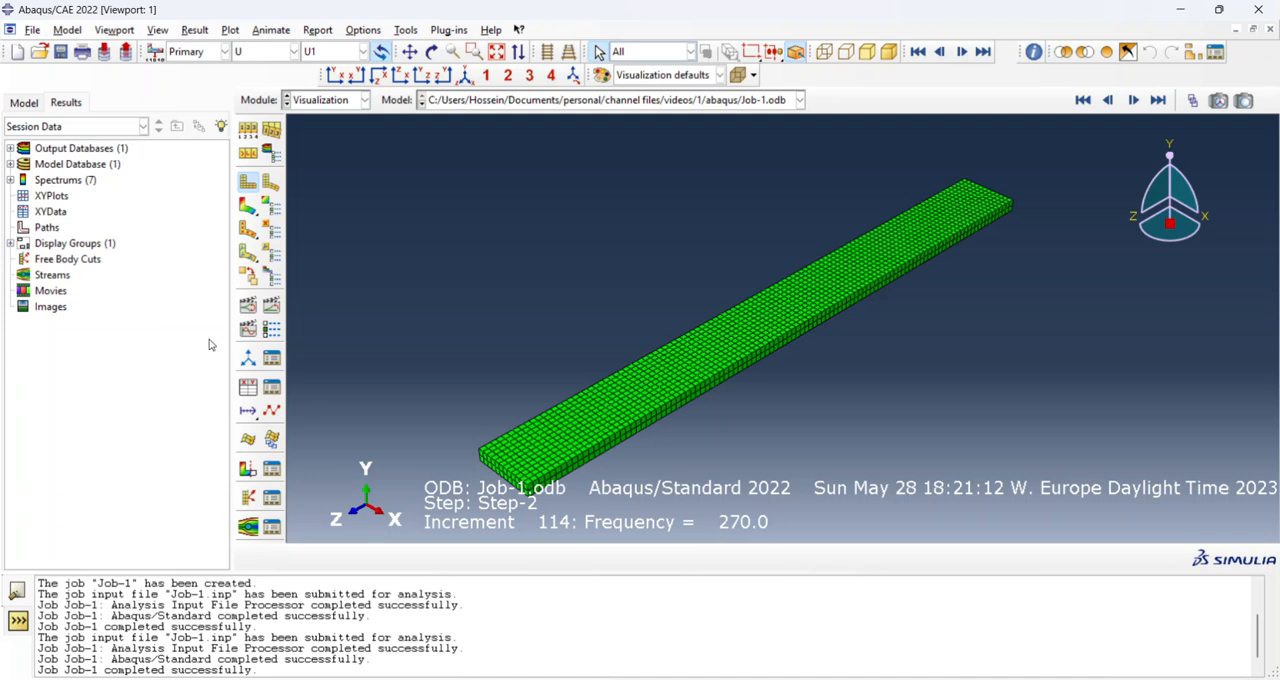
# Start extracting XY data from ODB field output, with Unique Nodal position and spatial displacement component U2 as the variable.
pyautogui.doubleClick(52, 212)
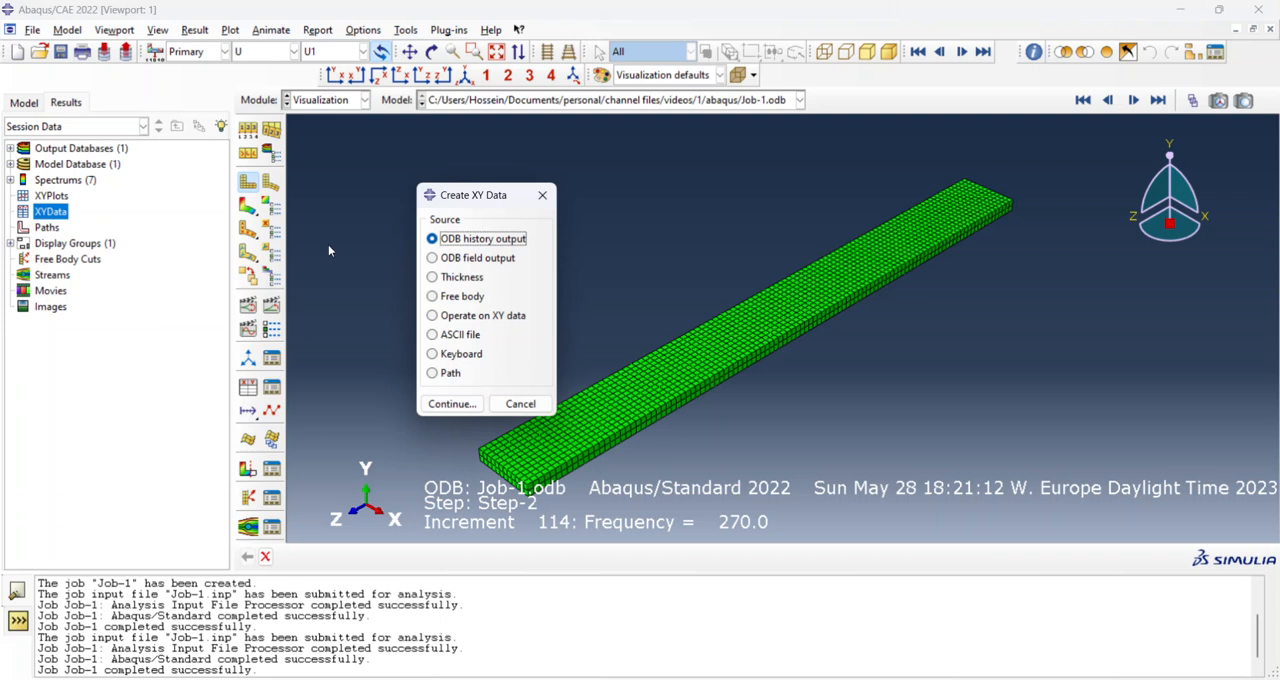
pyautogui.click(433, 259)
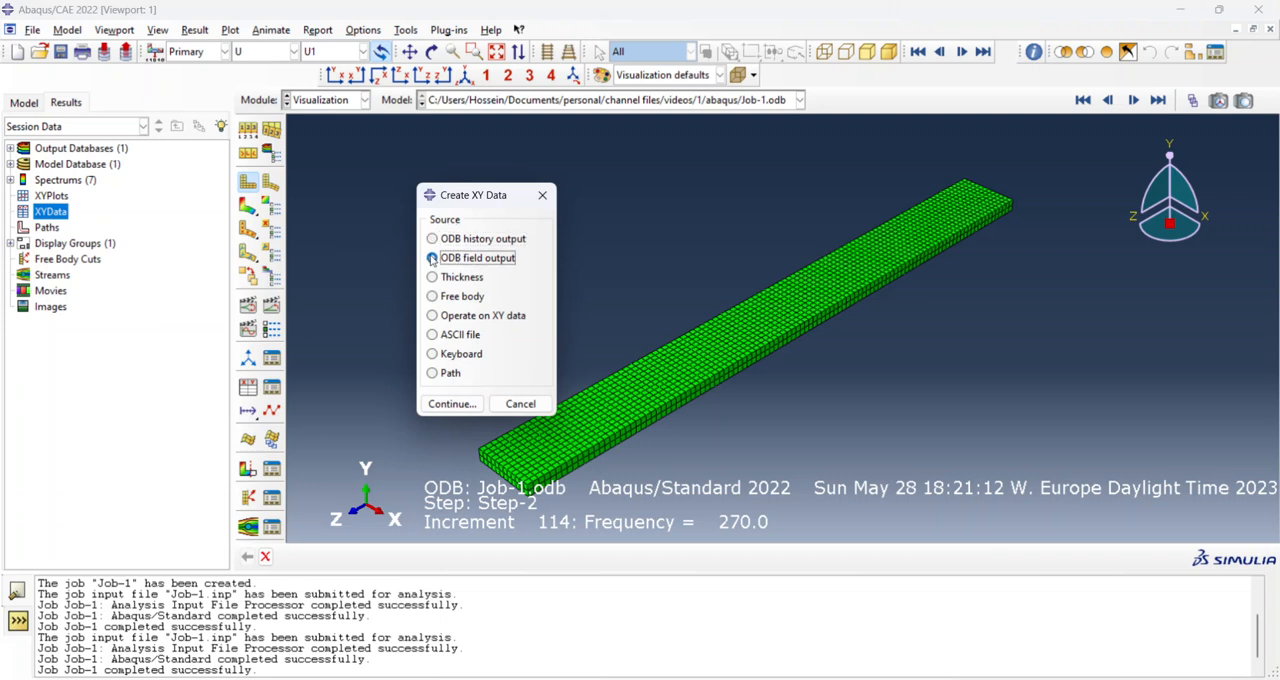
pyautogui.click(471, 407)
pyautogui.click(899, 285)
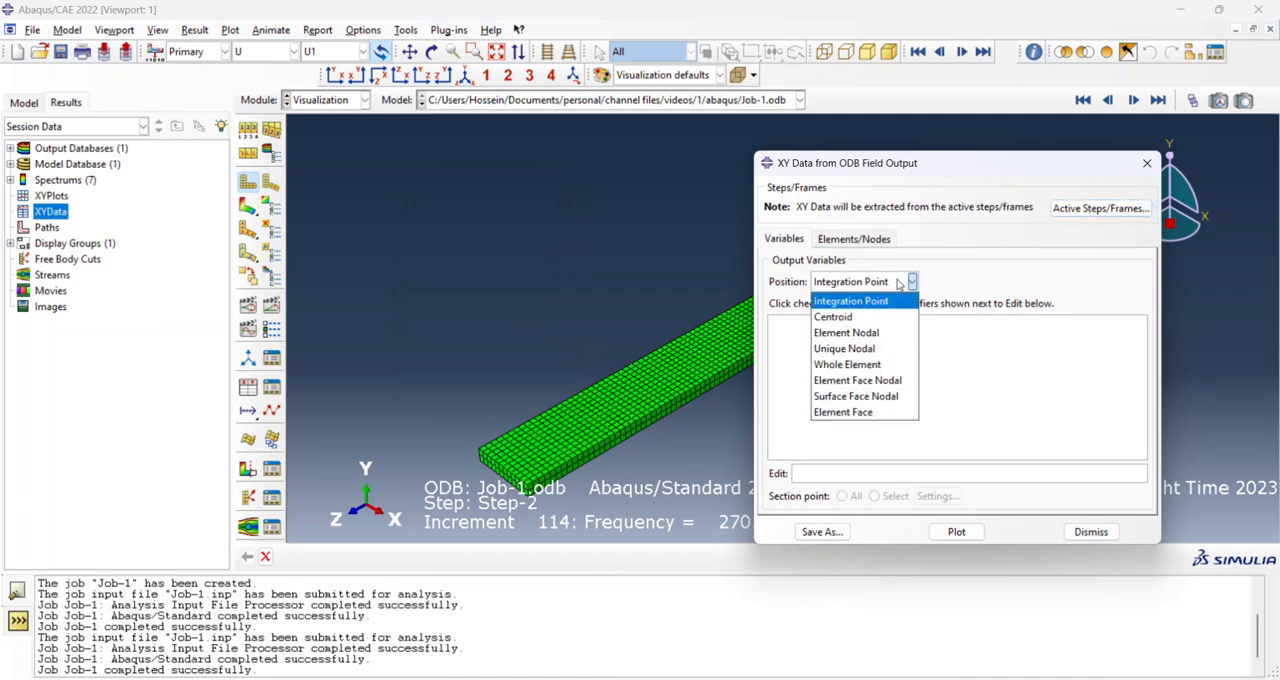
pyautogui.click(880, 349)
pyautogui.click(781, 328)
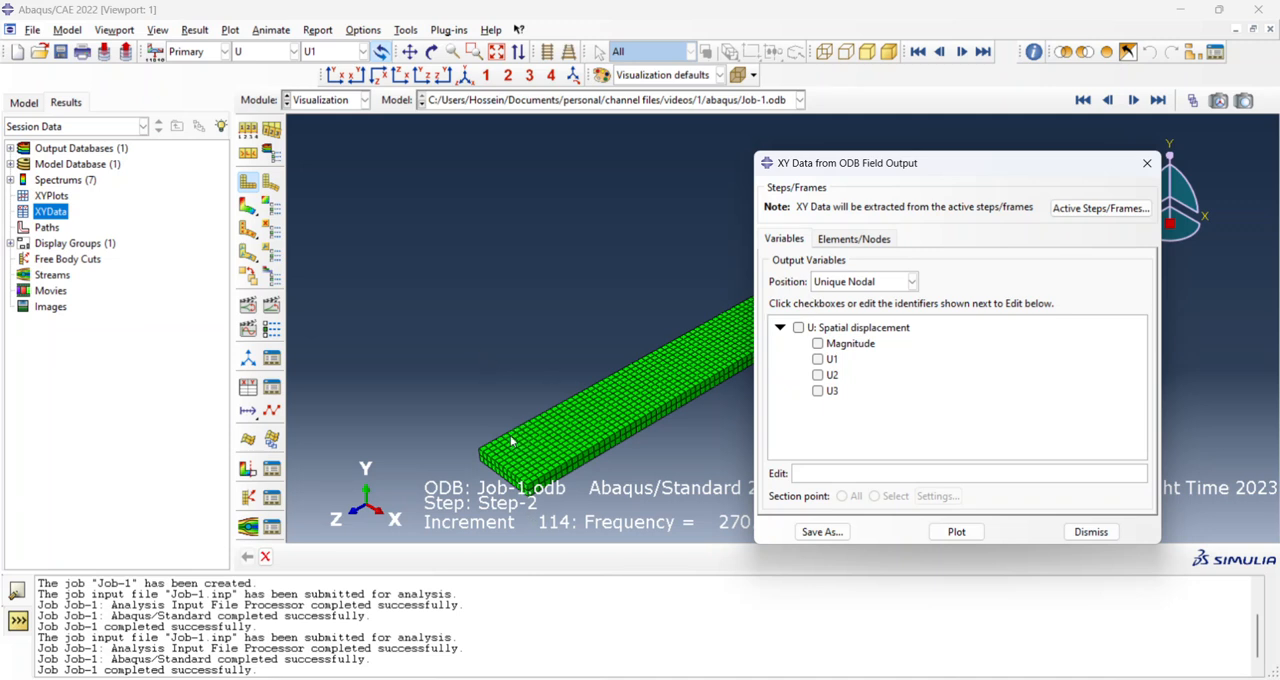
pyautogui.click(818, 375)
# Select node set SET-2-LOADINGPNT for the extraction and deactivate Step-1 so that only Step-2 frames are used.
pyautogui.click(879, 241)
pyautogui.click(818, 336)
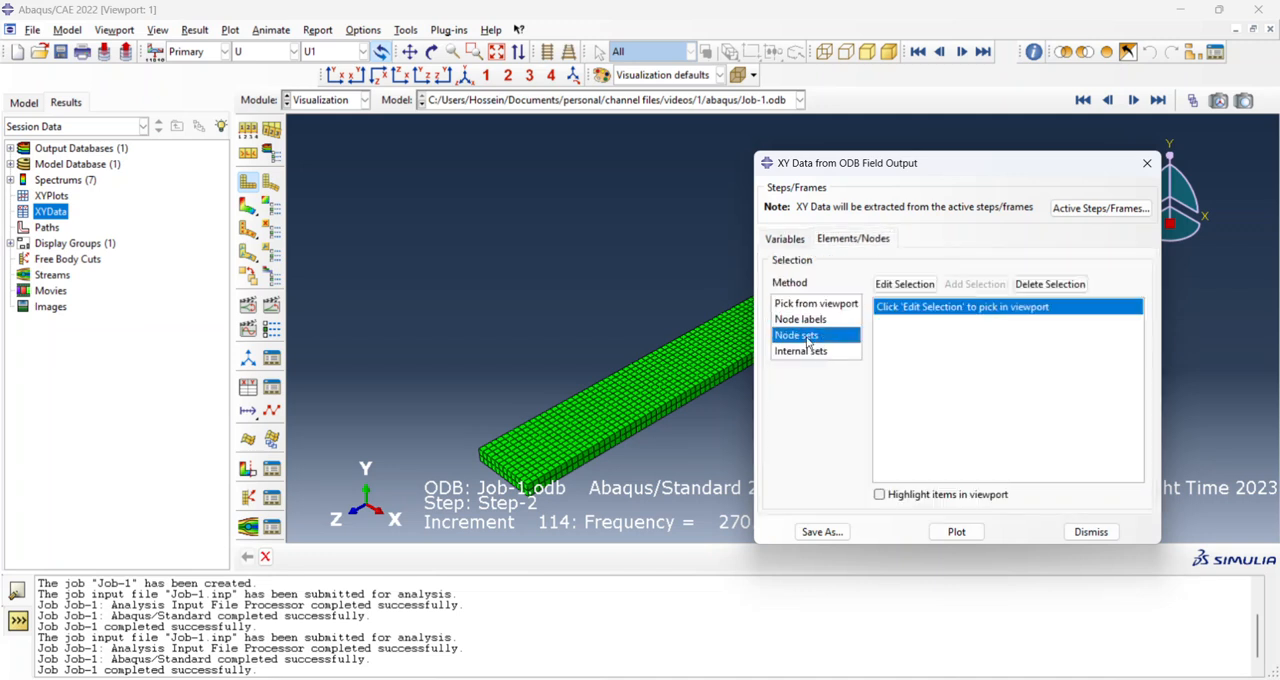
pyautogui.click(918, 323)
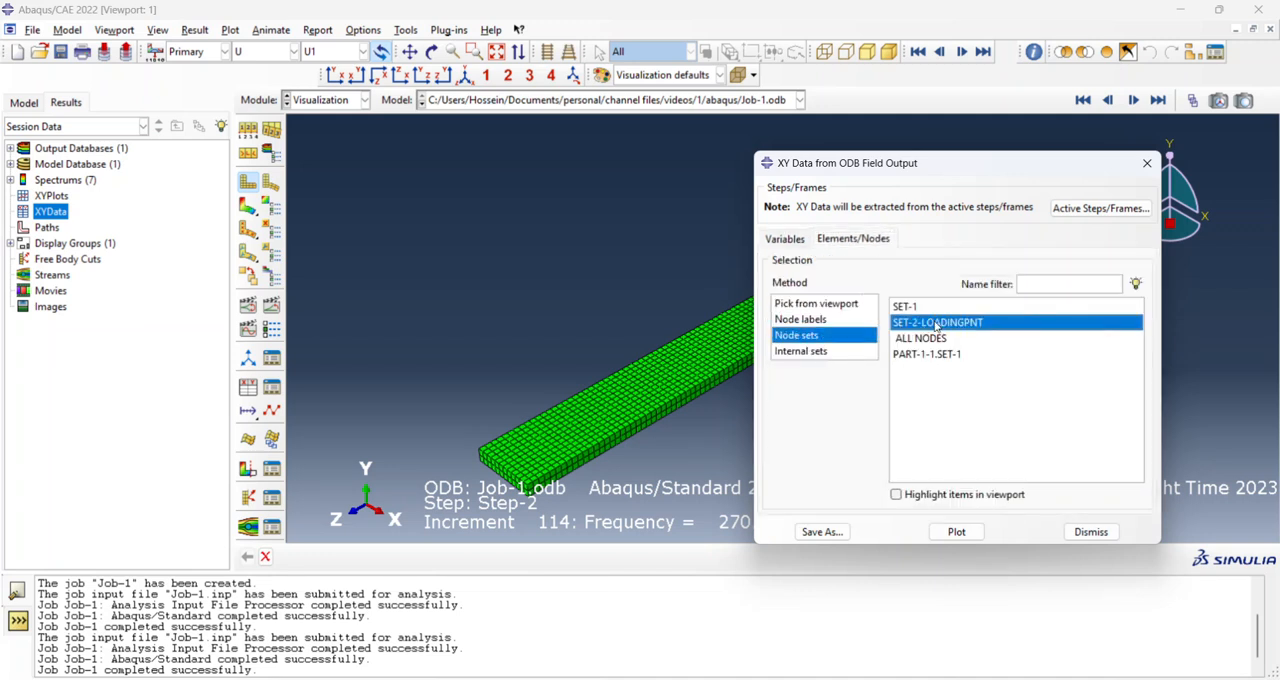
pyautogui.click(1100, 208)
pyautogui.click(708, 446)
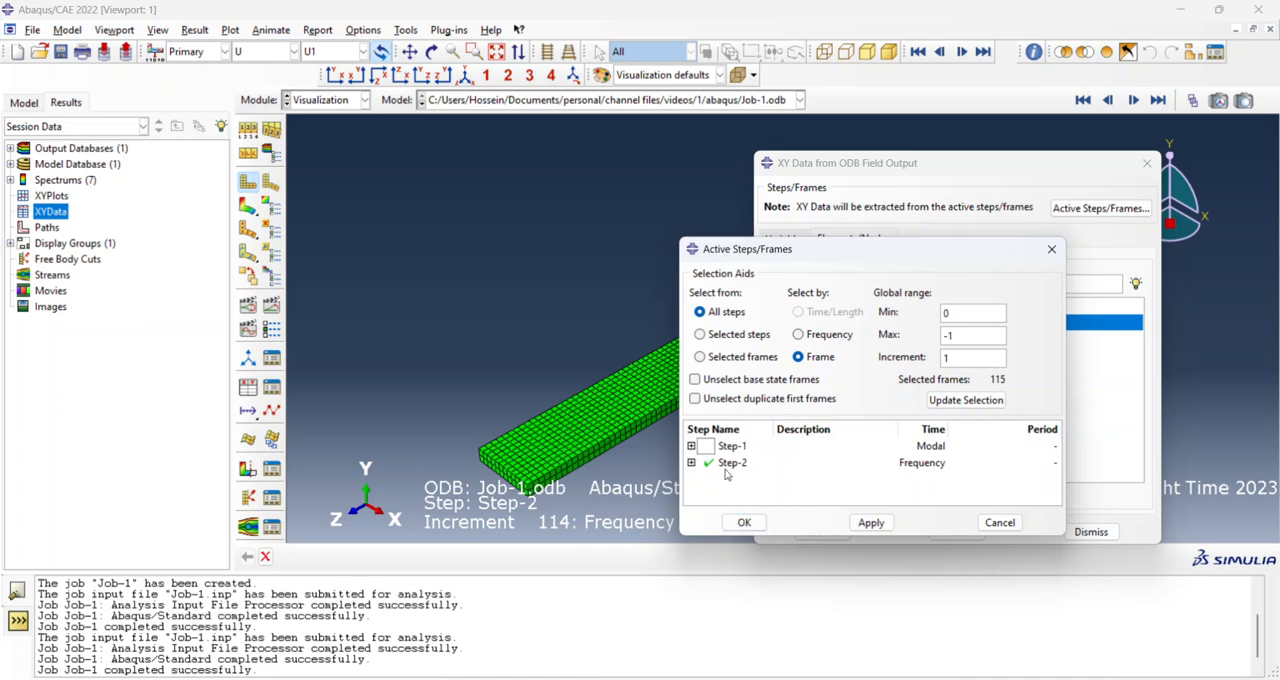
pyautogui.click(744, 522)
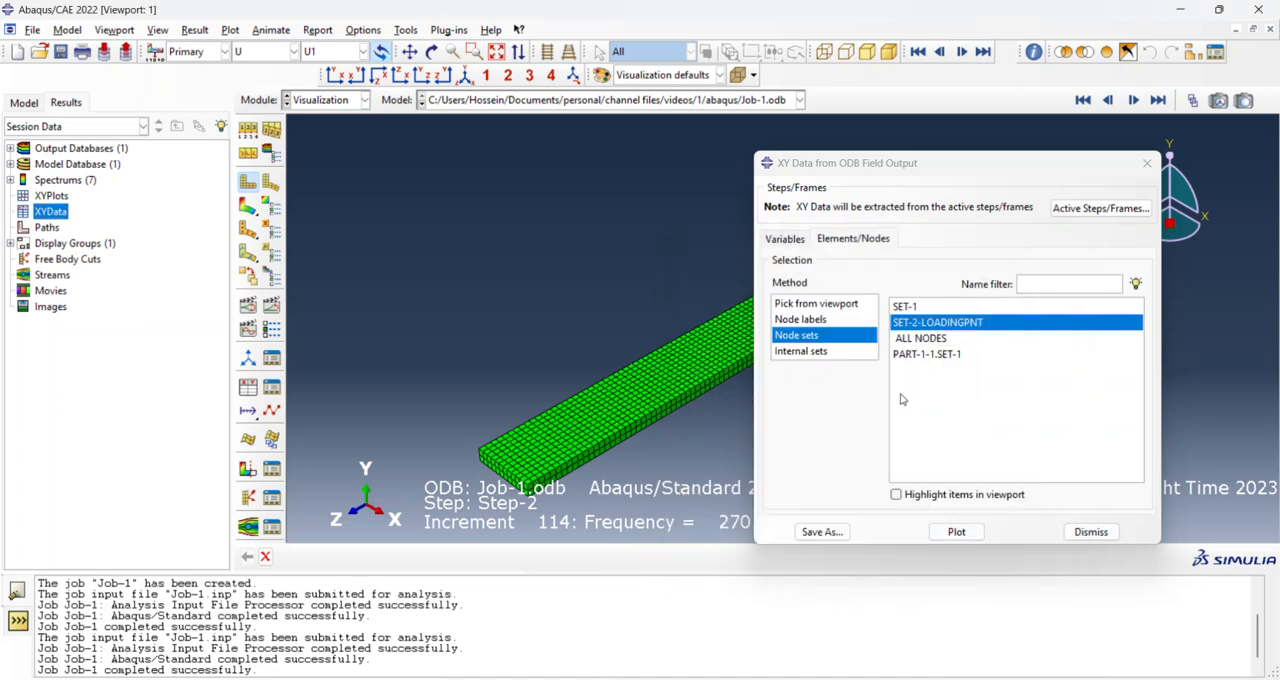
# Plot the U2 displacement against frequency, close the extraction dialog and shift the plot legend slightly inward.
pyautogui.click(957, 532)
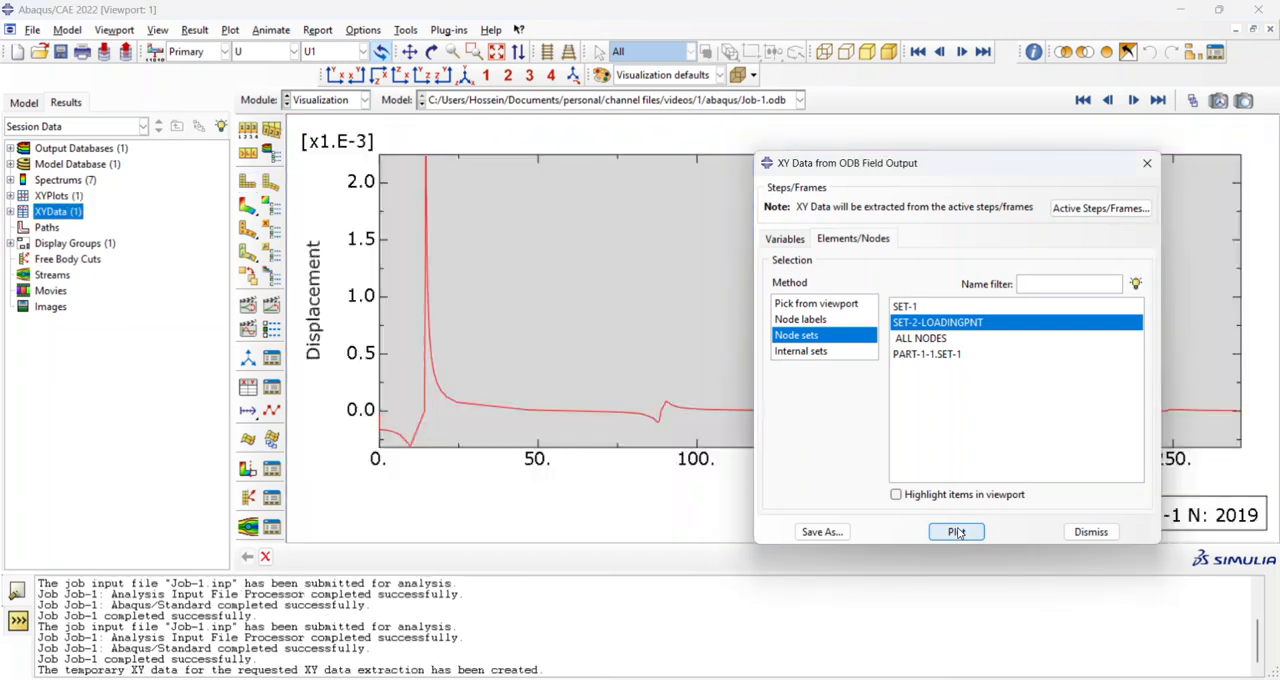
pyautogui.click(1089, 538)
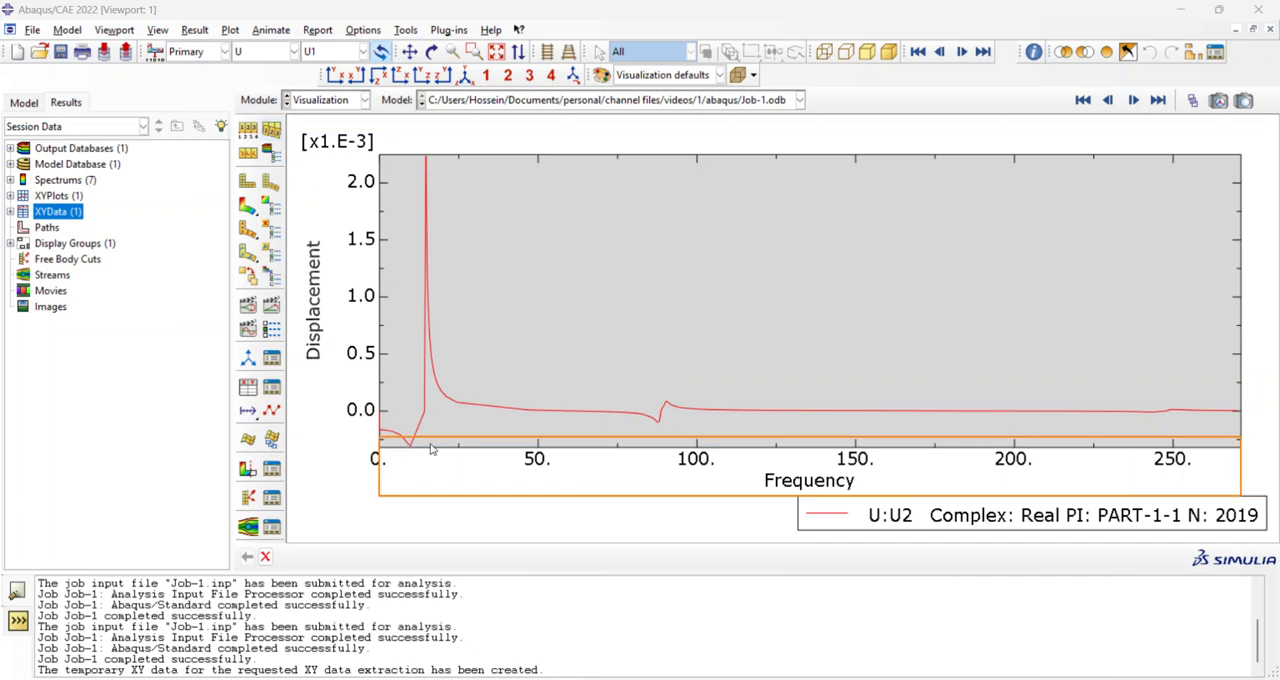
pyautogui.moveTo(1020, 518)
pyautogui.mouseDown()
pyautogui.moveTo(1052, 512)
pyautogui.moveTo(1014, 520)
pyautogui.mouseUp()
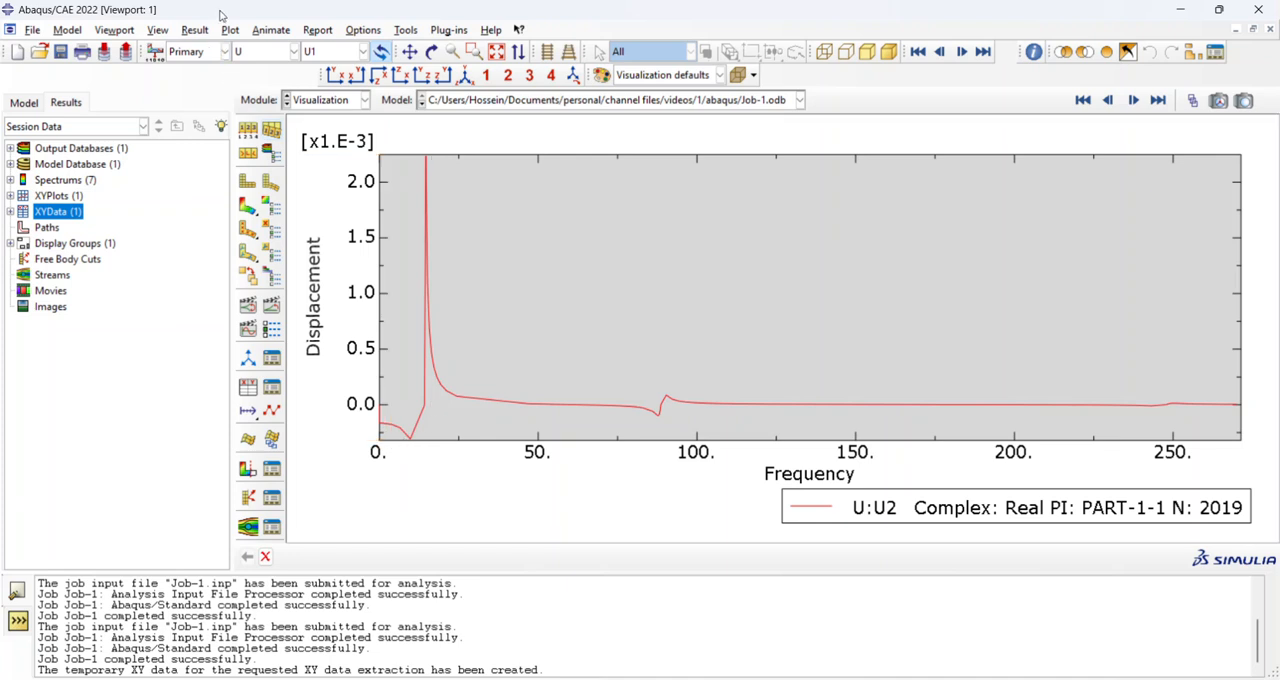
# Set the complex form in the result options to Magnitude and apply it.
pyautogui.click(197, 32)
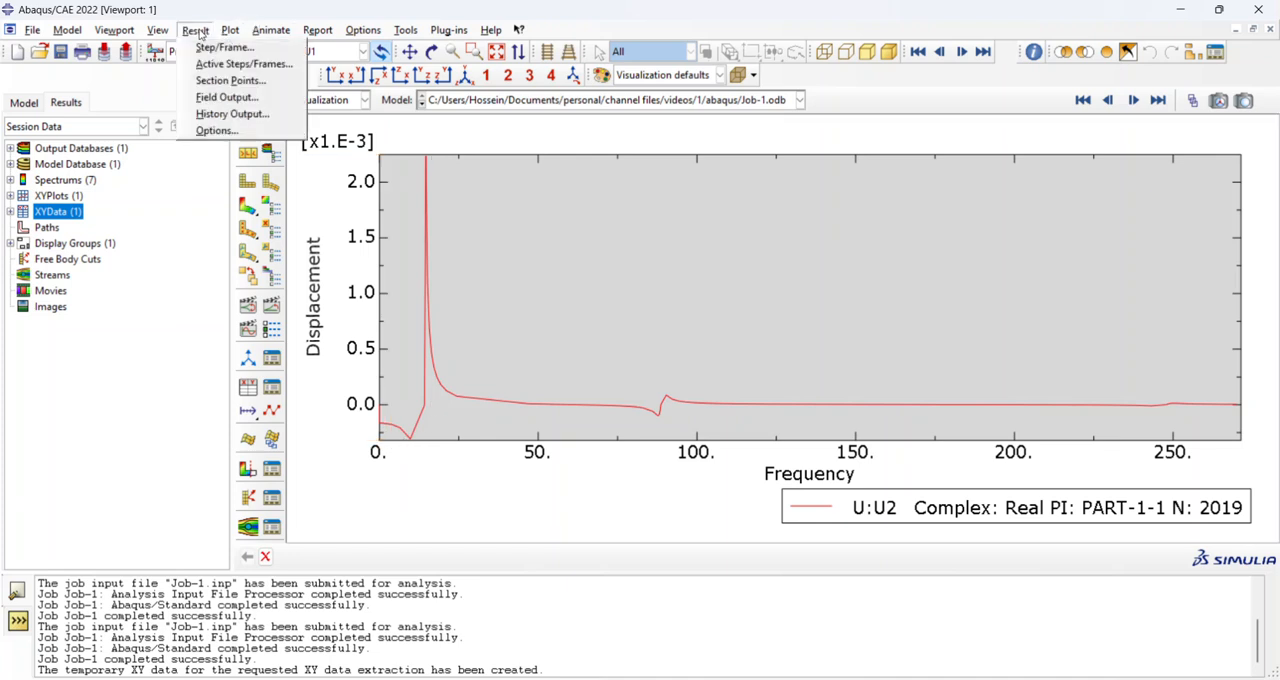
pyautogui.click(216, 130)
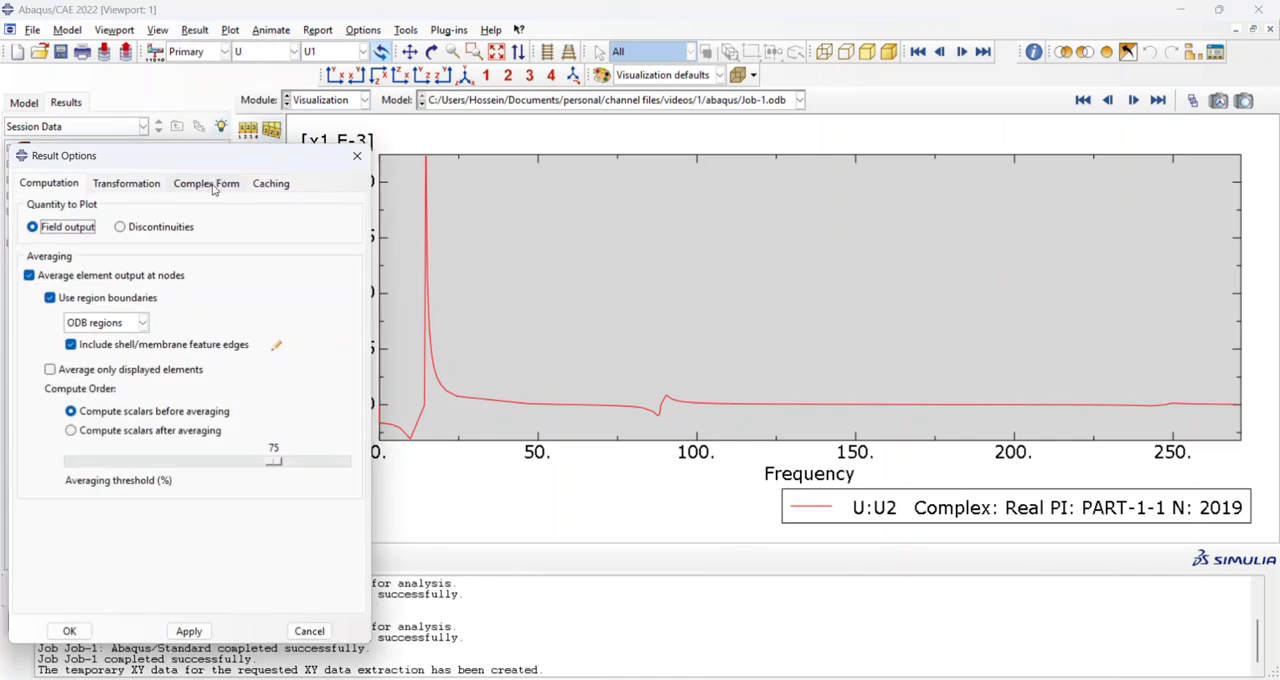
pyautogui.click(207, 184)
pyautogui.click(62, 224)
pyautogui.click(189, 631)
pyautogui.click(69, 631)
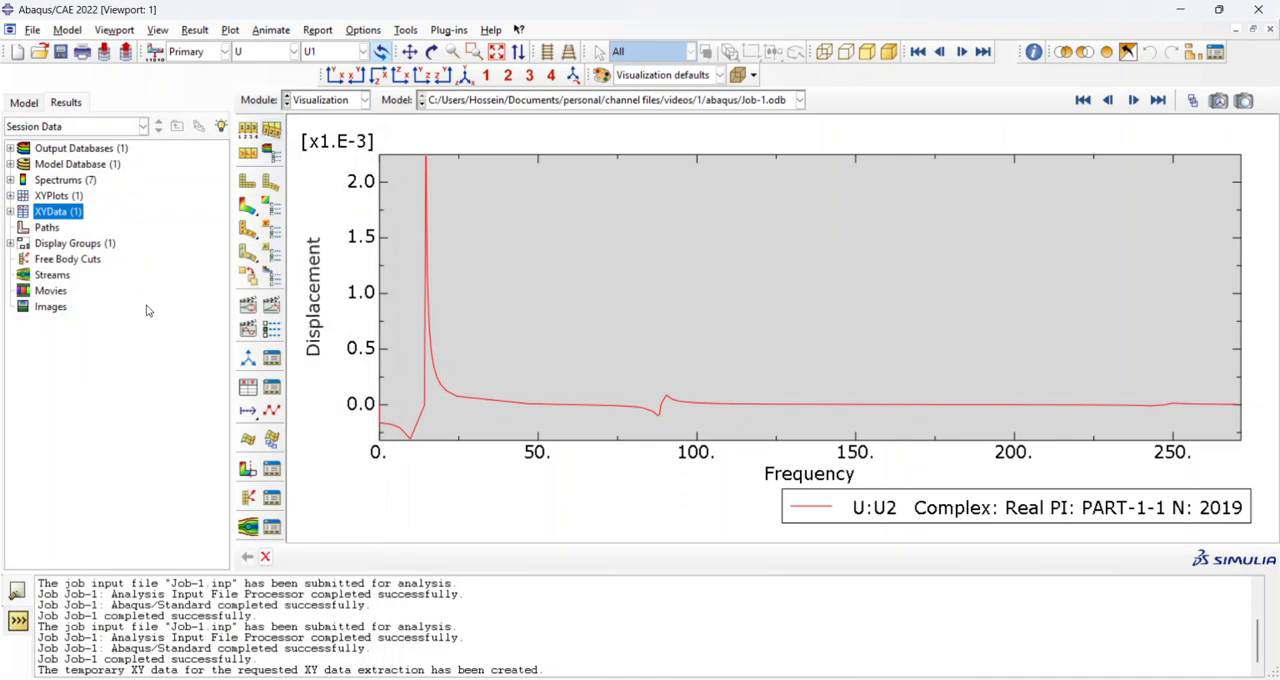
# Set up another ODB field output extraction of U2 for node set SET-2-LOADINGPNT.
pyautogui.doubleClick(58, 212)
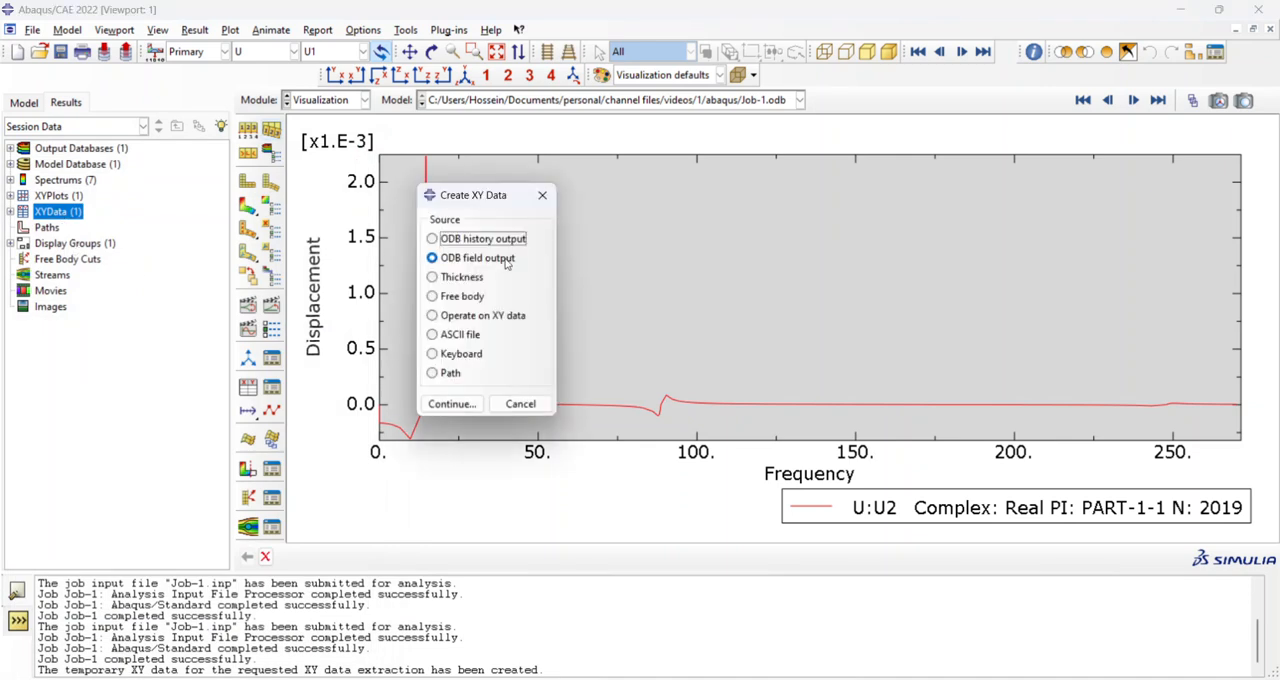
pyautogui.click(452, 403)
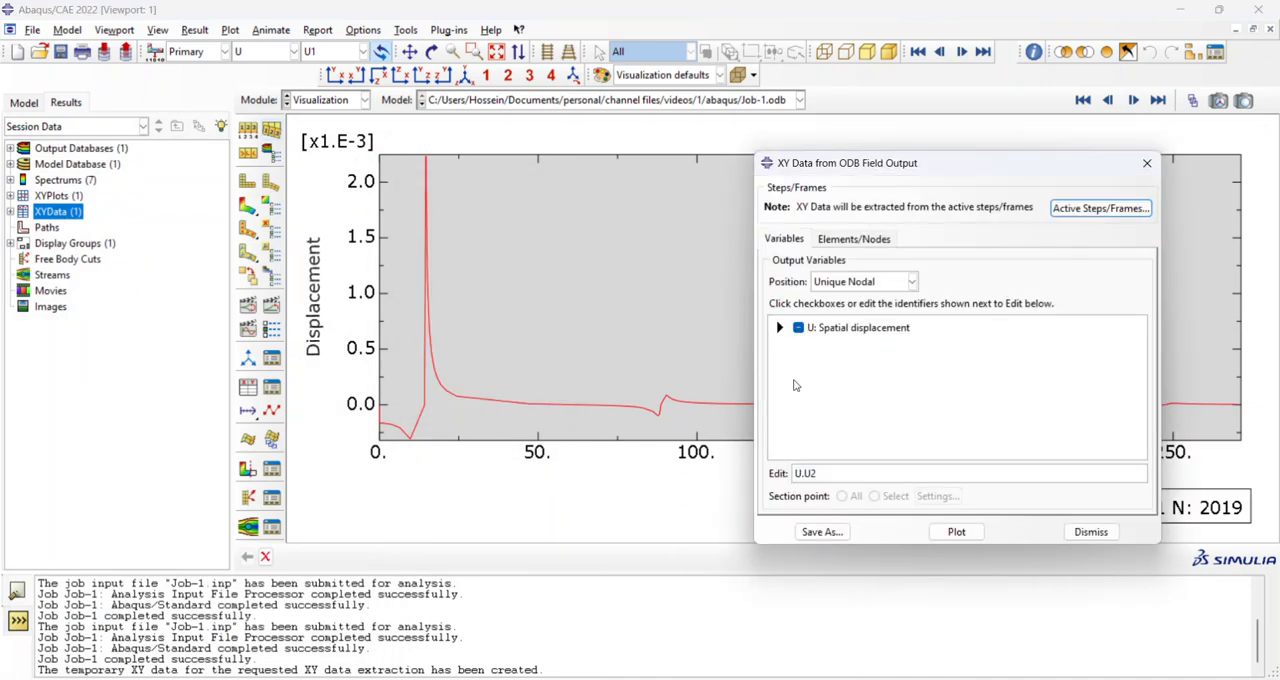
pyautogui.click(780, 328)
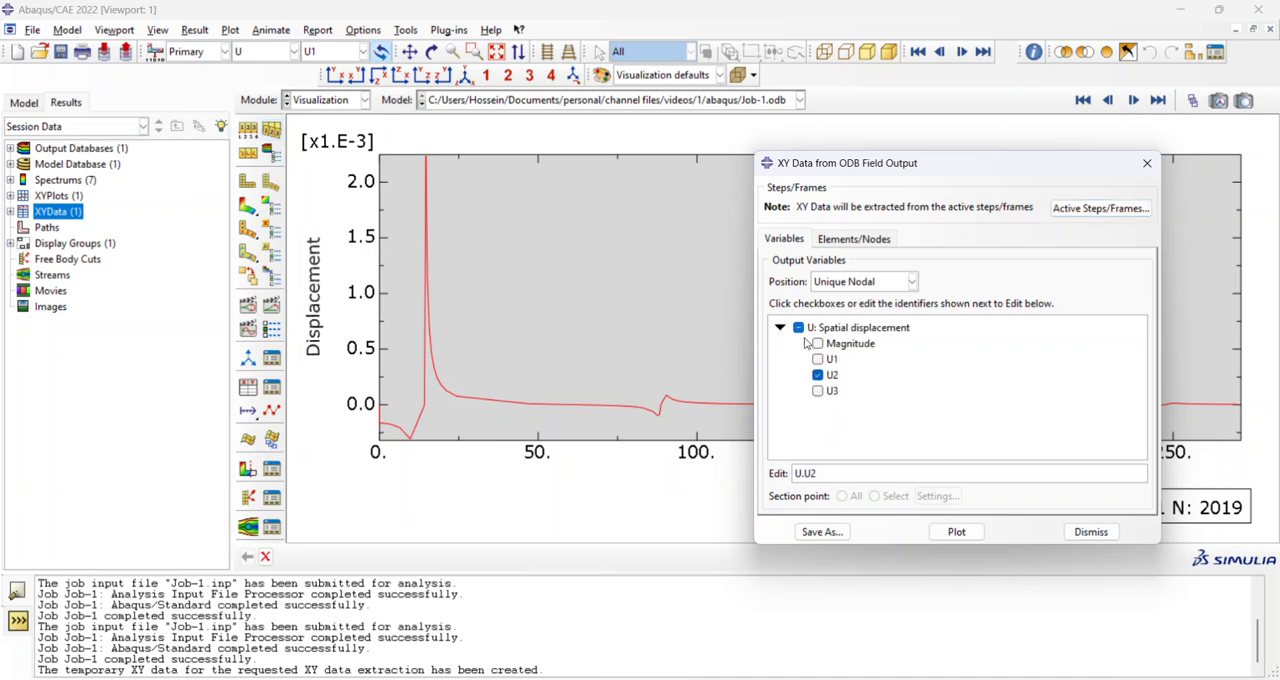
pyautogui.click(855, 240)
pyautogui.click(843, 335)
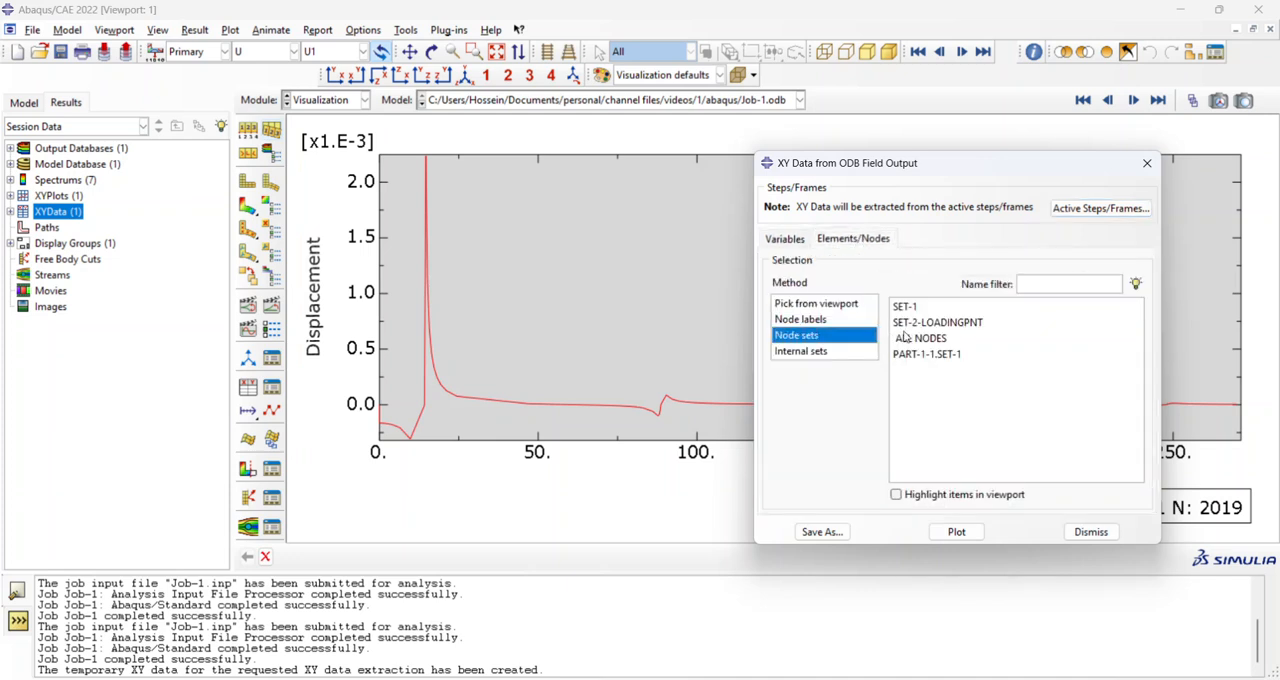
pyautogui.click(932, 324)
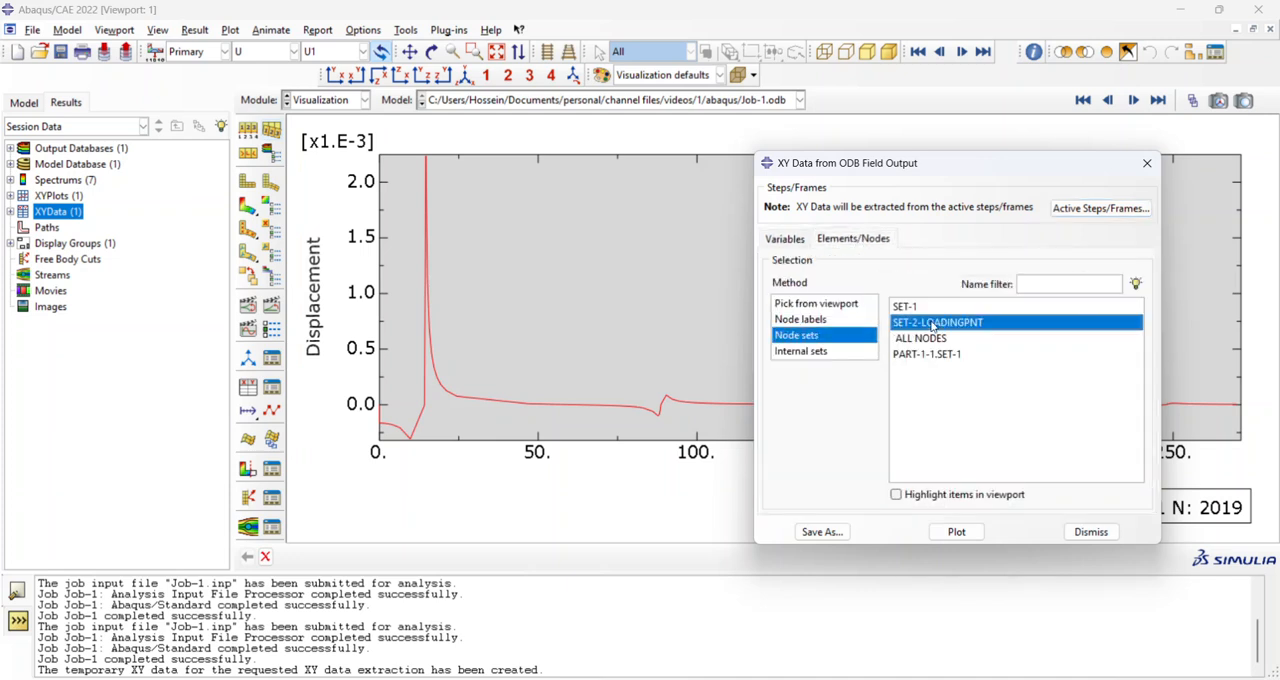
# Accept the active steps and frames, plot the U2 magnitude against frequency and close the extraction dialog.
pyautogui.click(1072, 212)
pyautogui.click(742, 523)
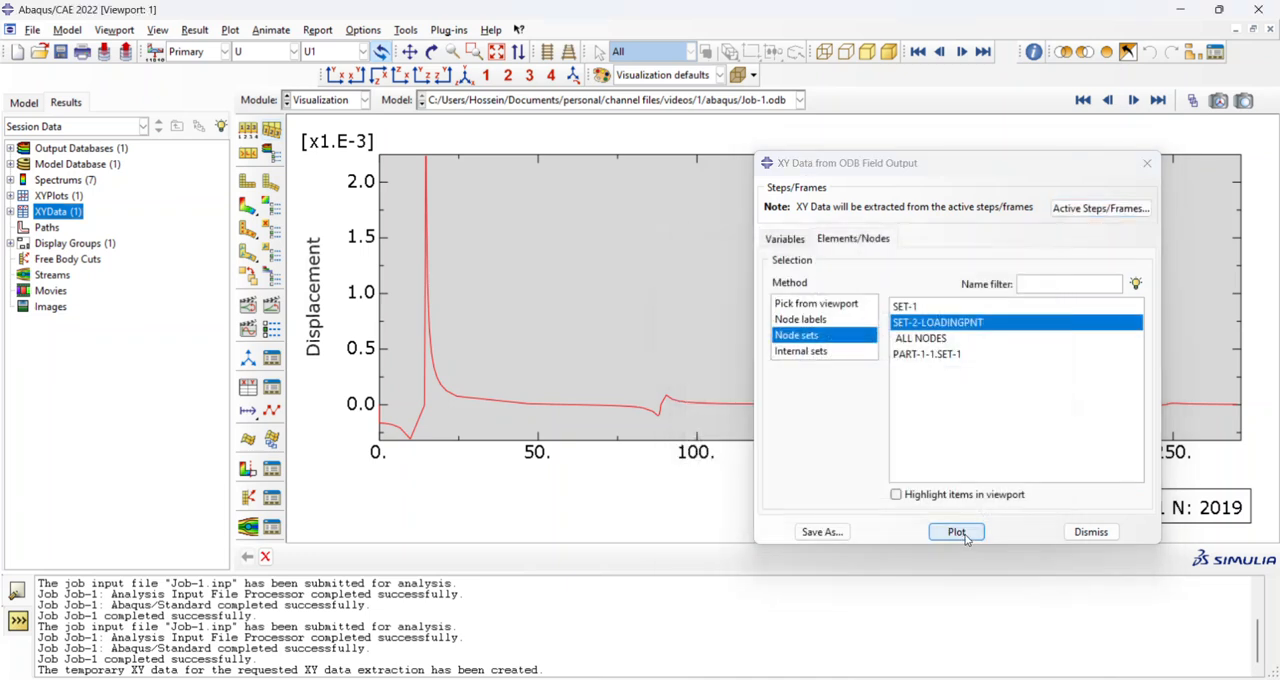
pyautogui.click(958, 532)
pyautogui.click(1088, 532)
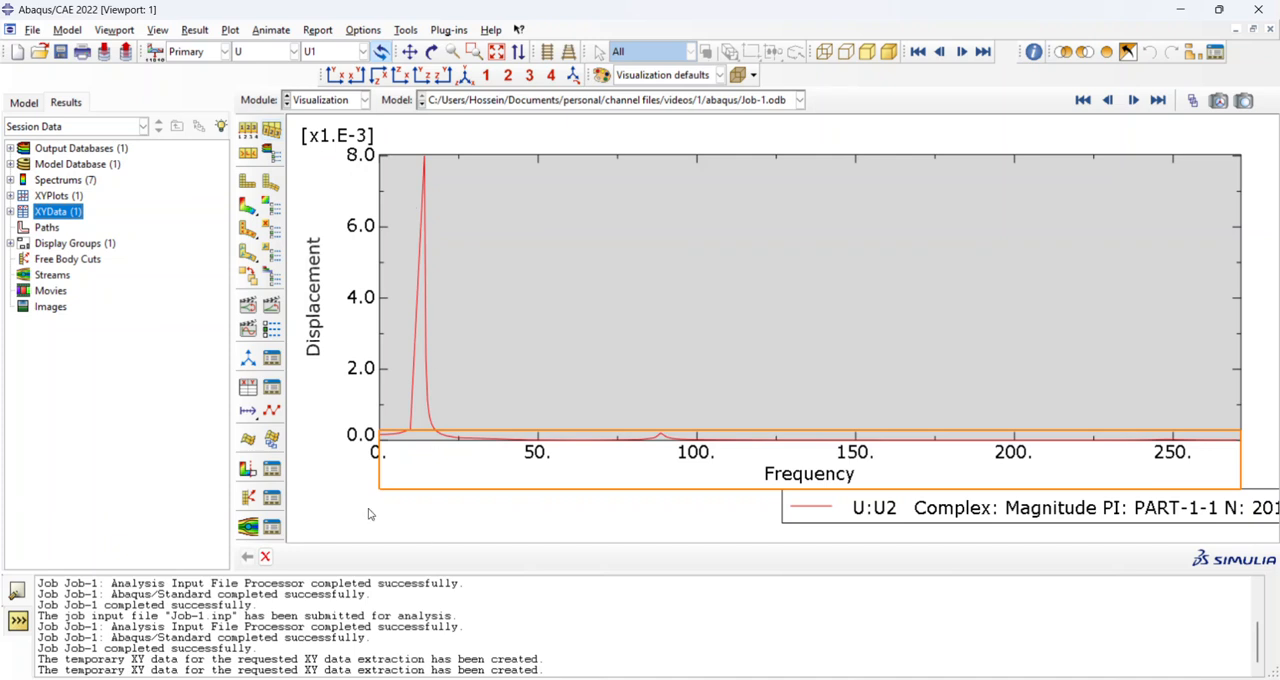
# Probe the frequency and displacement magnitude at the first resonance peak of the response curve.
pyautogui.click(1034, 53)
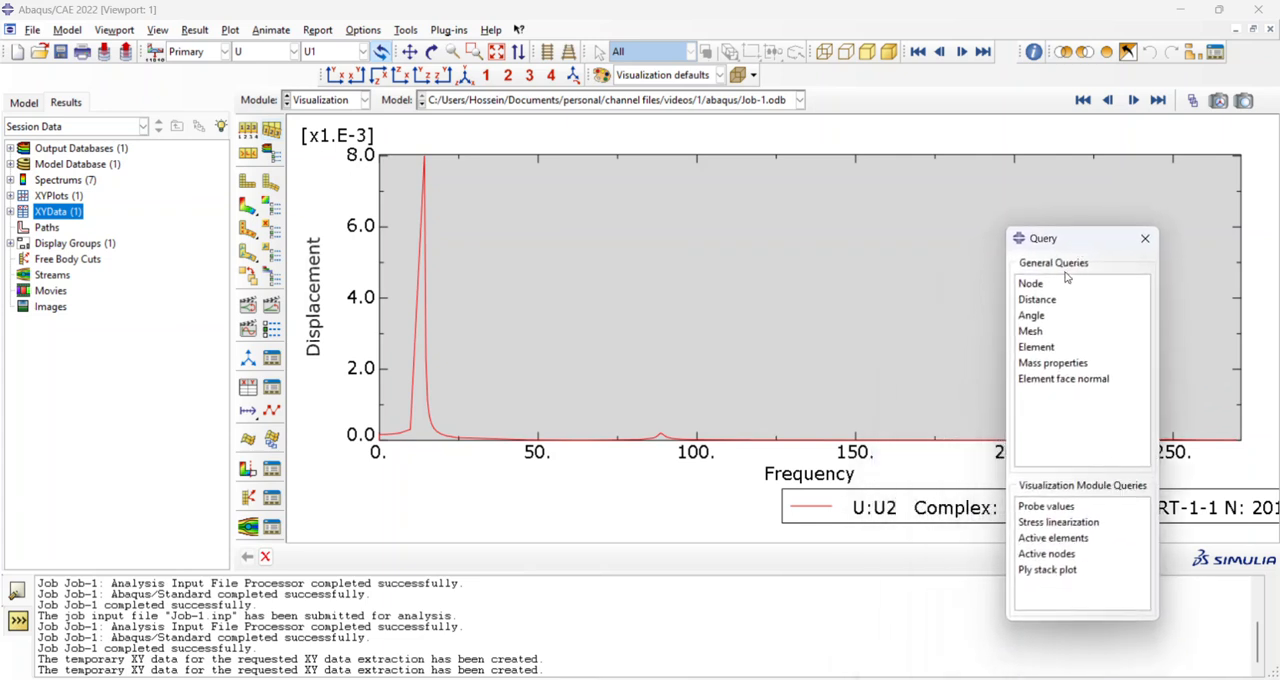
pyautogui.click(1058, 507)
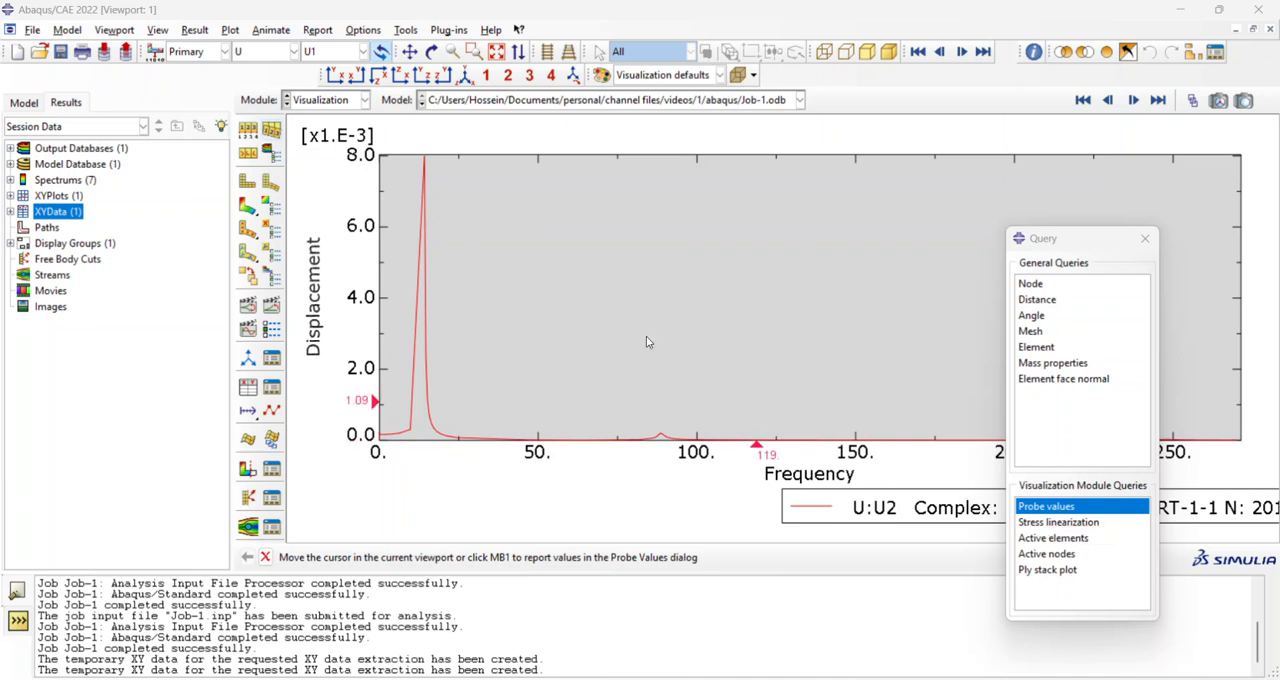
pyautogui.moveTo(427, 163)
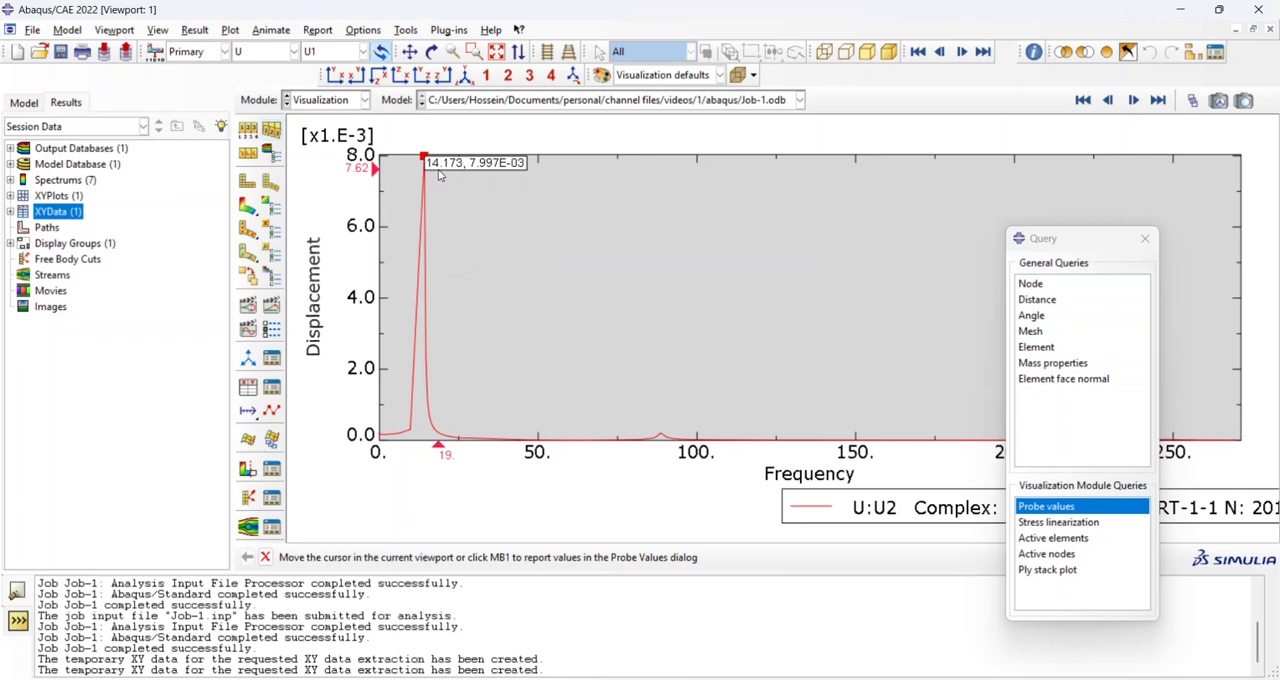